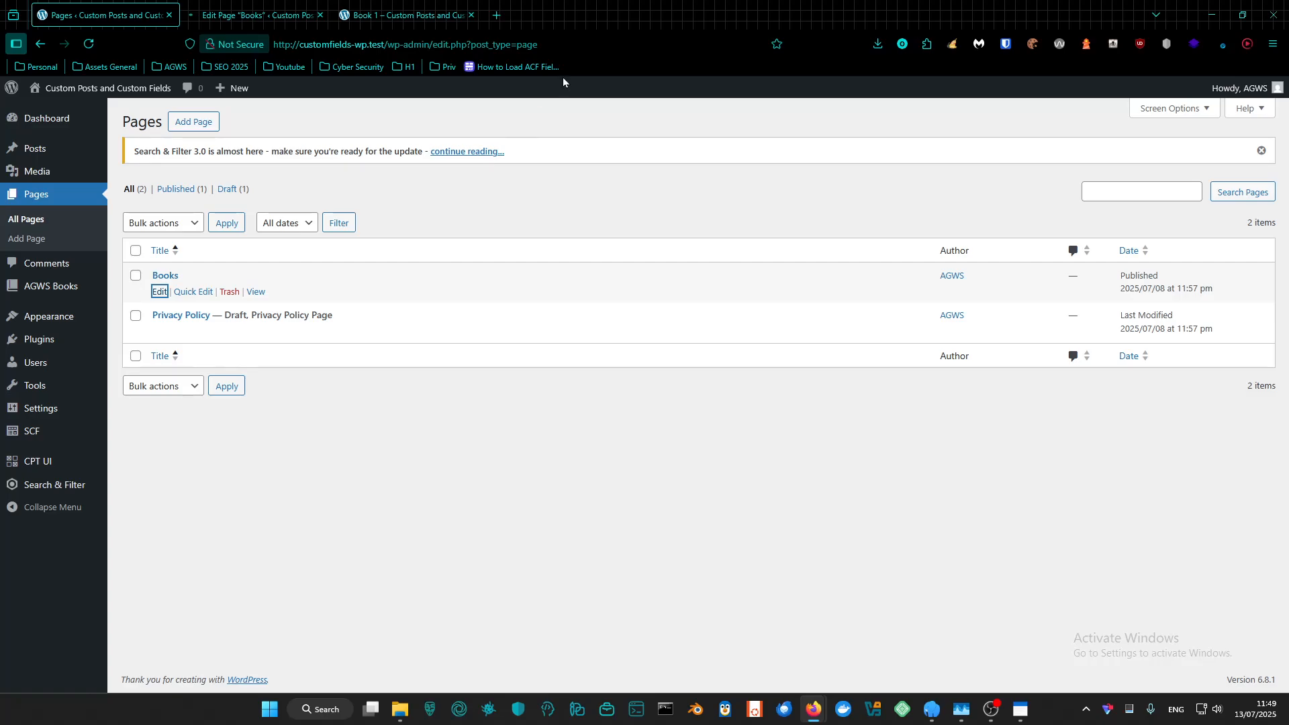
Open the bookmarked "How to Load ACF Fields" article and the site's Plugins page in separate new tabs
right_click(537, 67)
click(591, 75)
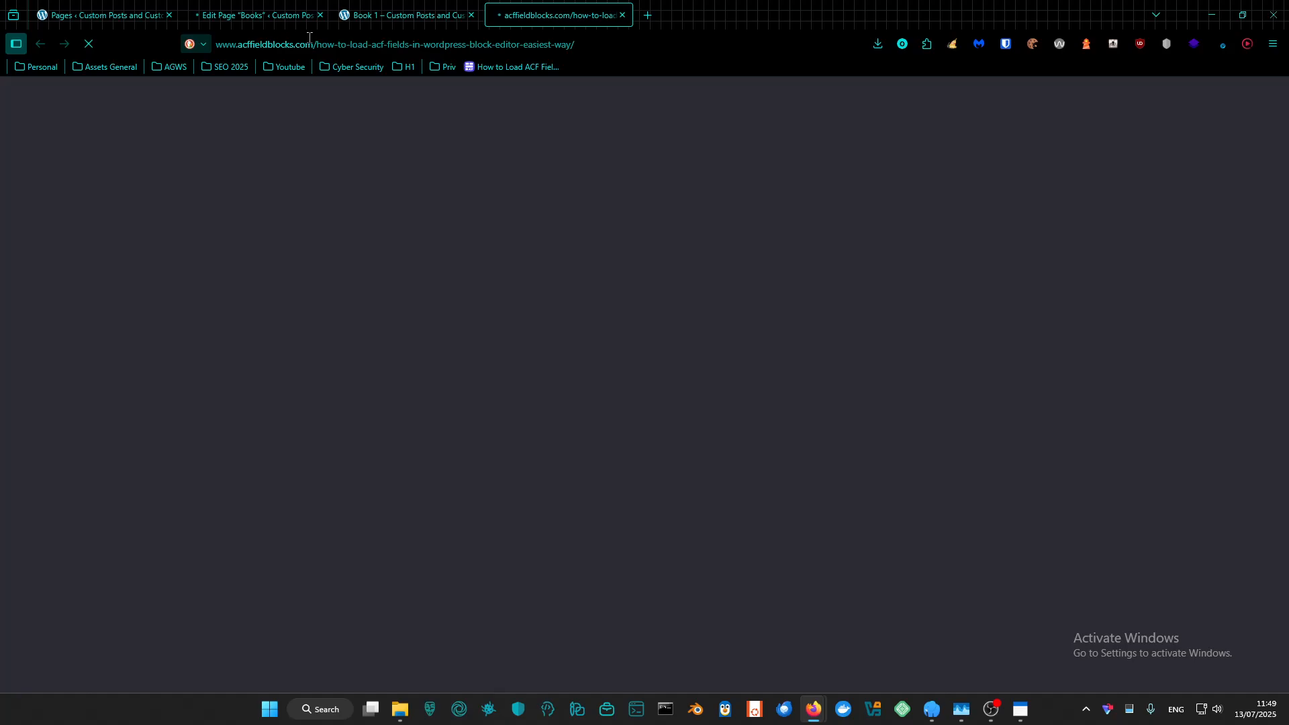
click(101, 15)
right_click(98, 347)
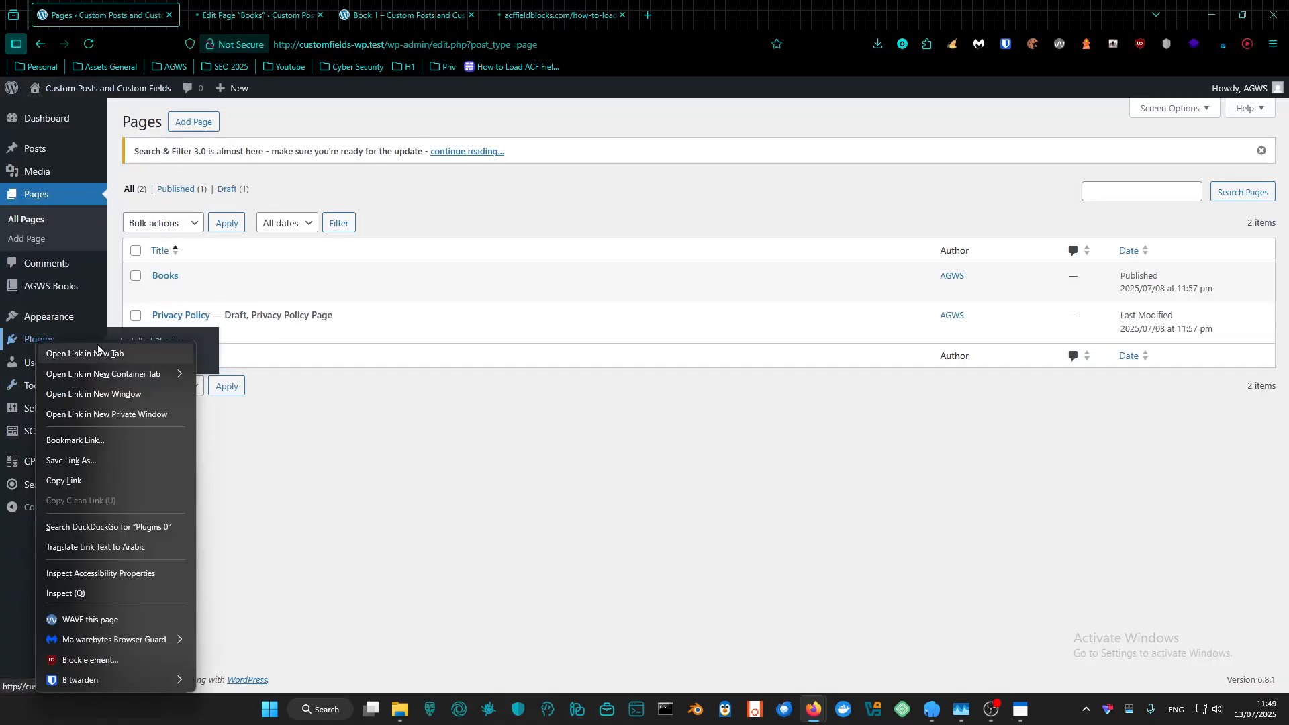
click(98, 353)
click(222, 7)
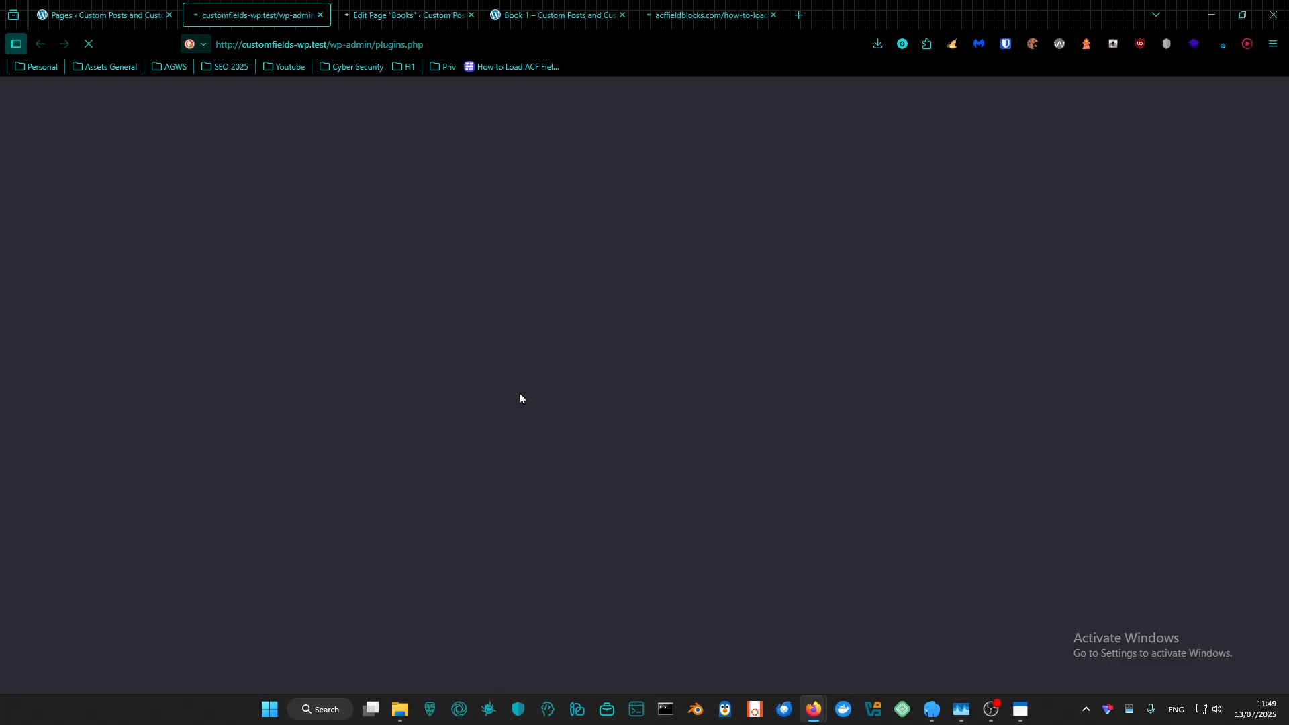
click(118, 10)
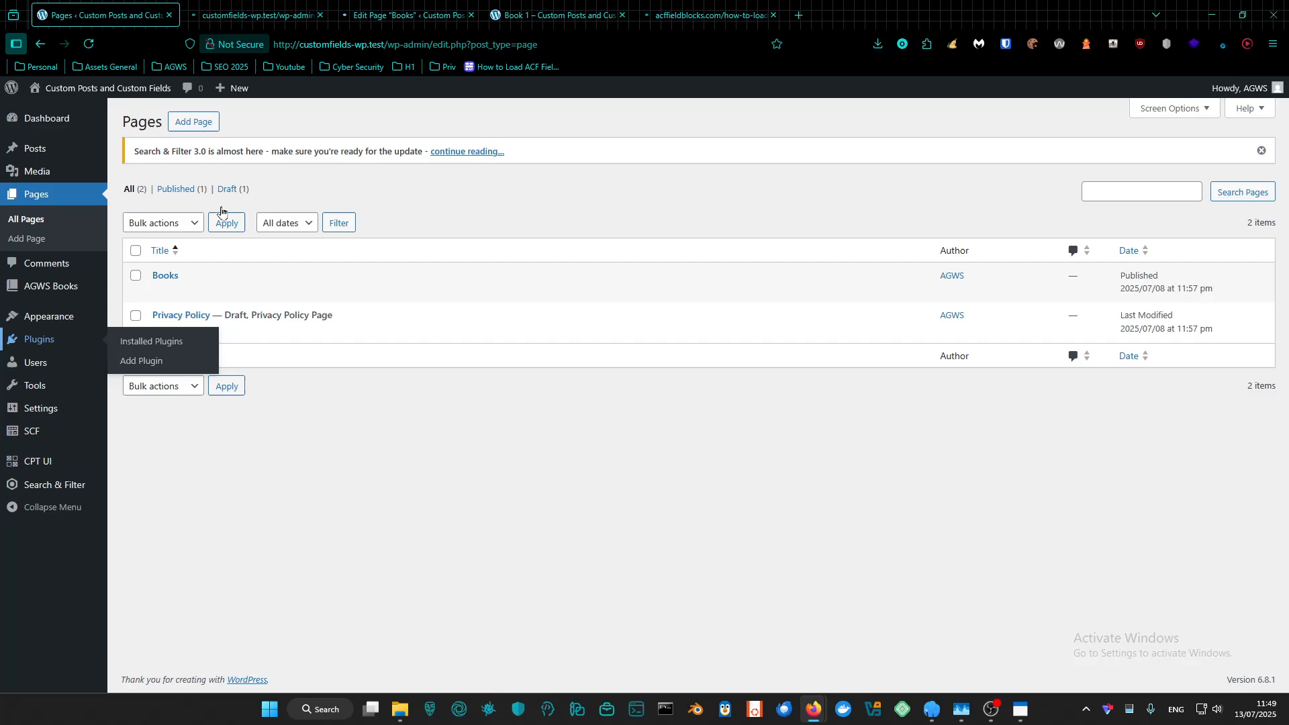
key(ctrl+Tab)
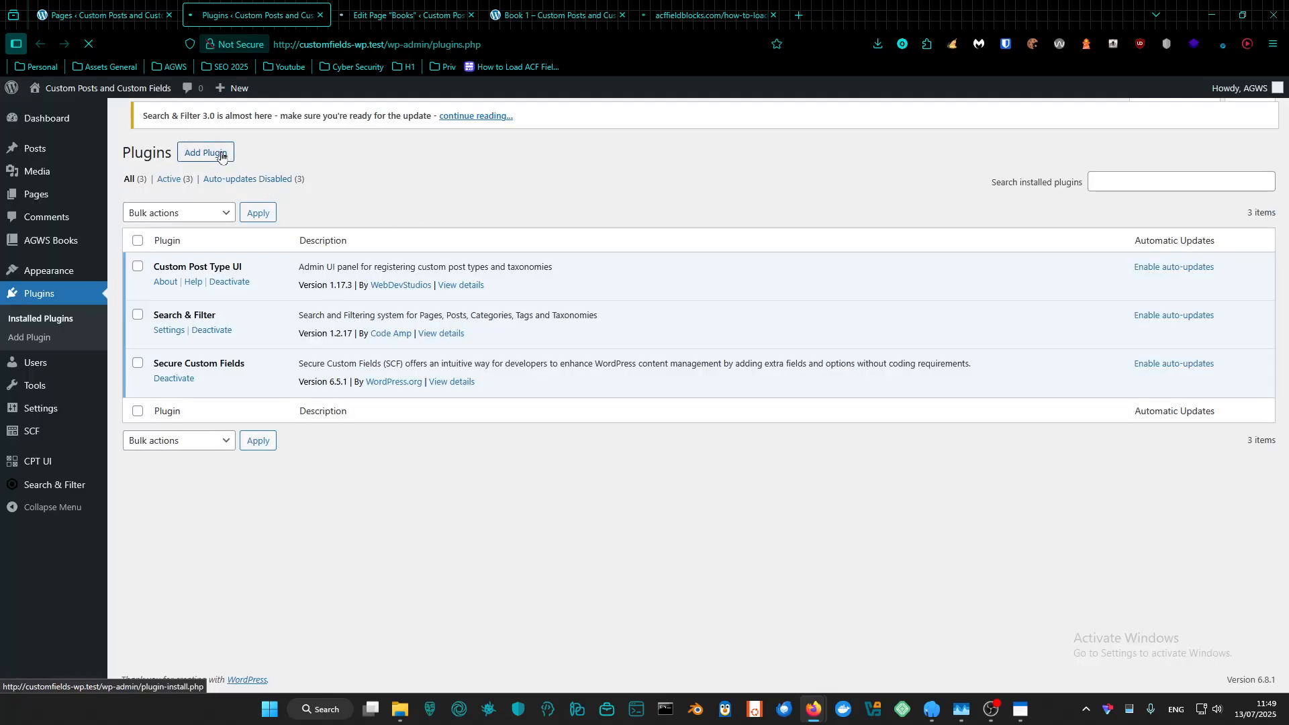
Search the plugins available to add for "acf fields"
click(215, 122)
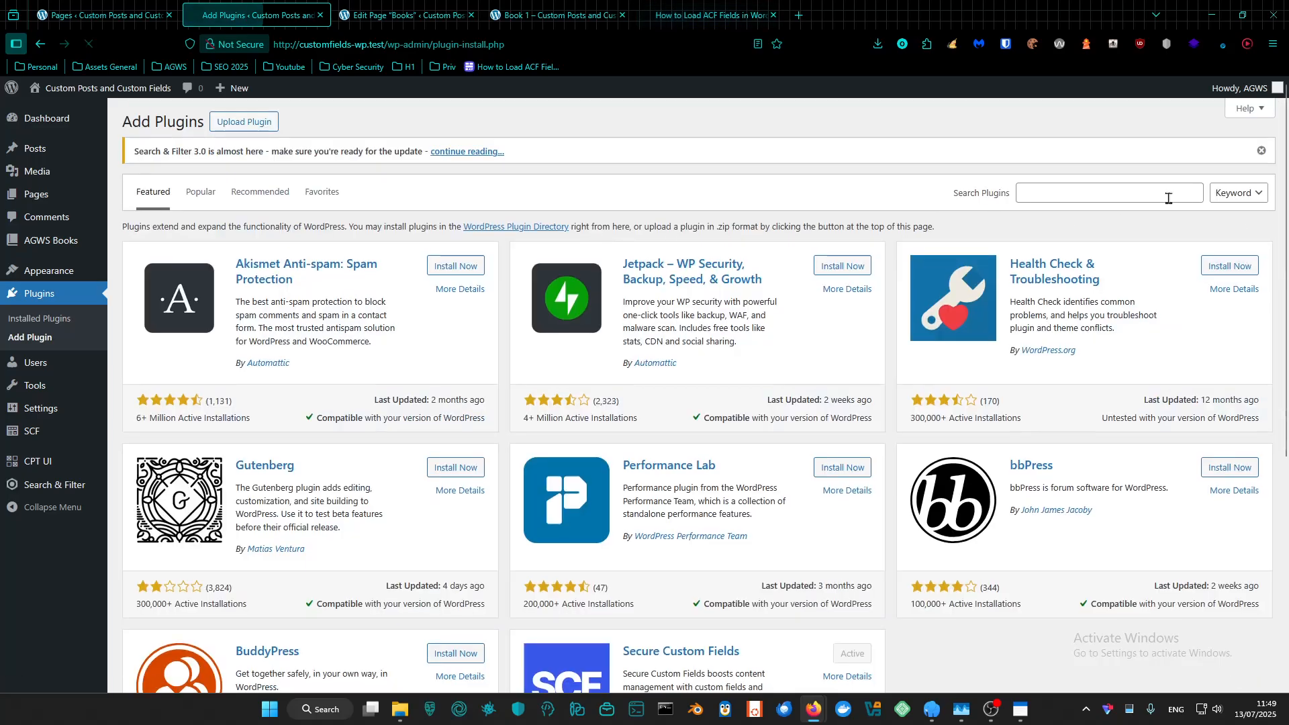
click(1061, 194)
text(ac)
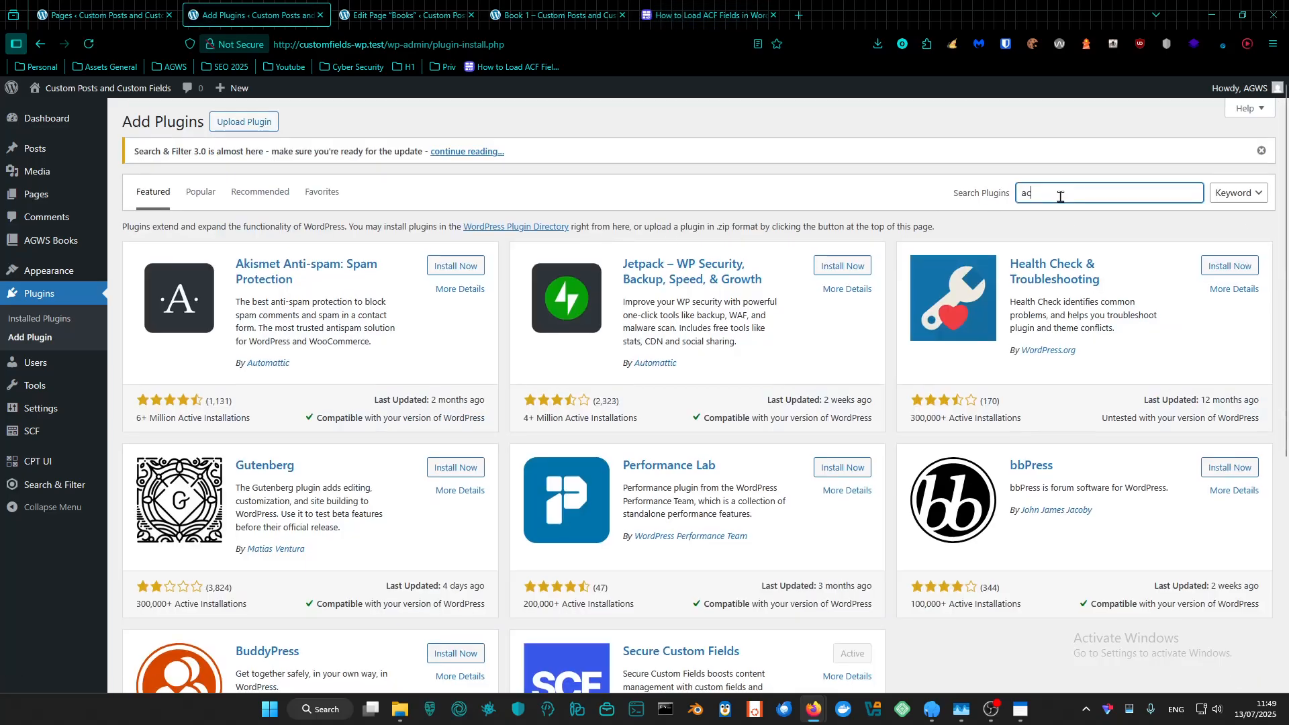
text(f fields)
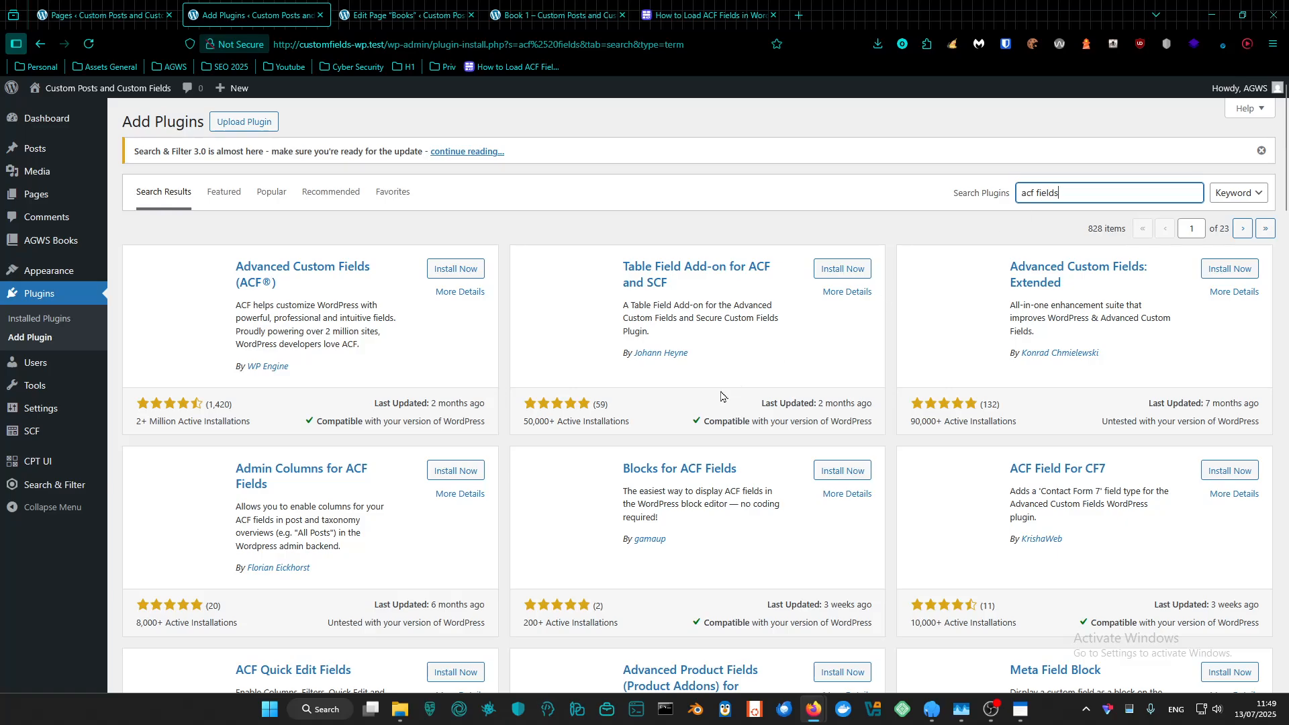
Compare the Blocks for ACF Fields plugin with the opened article and install it
scroll(721, 396, down, 2)
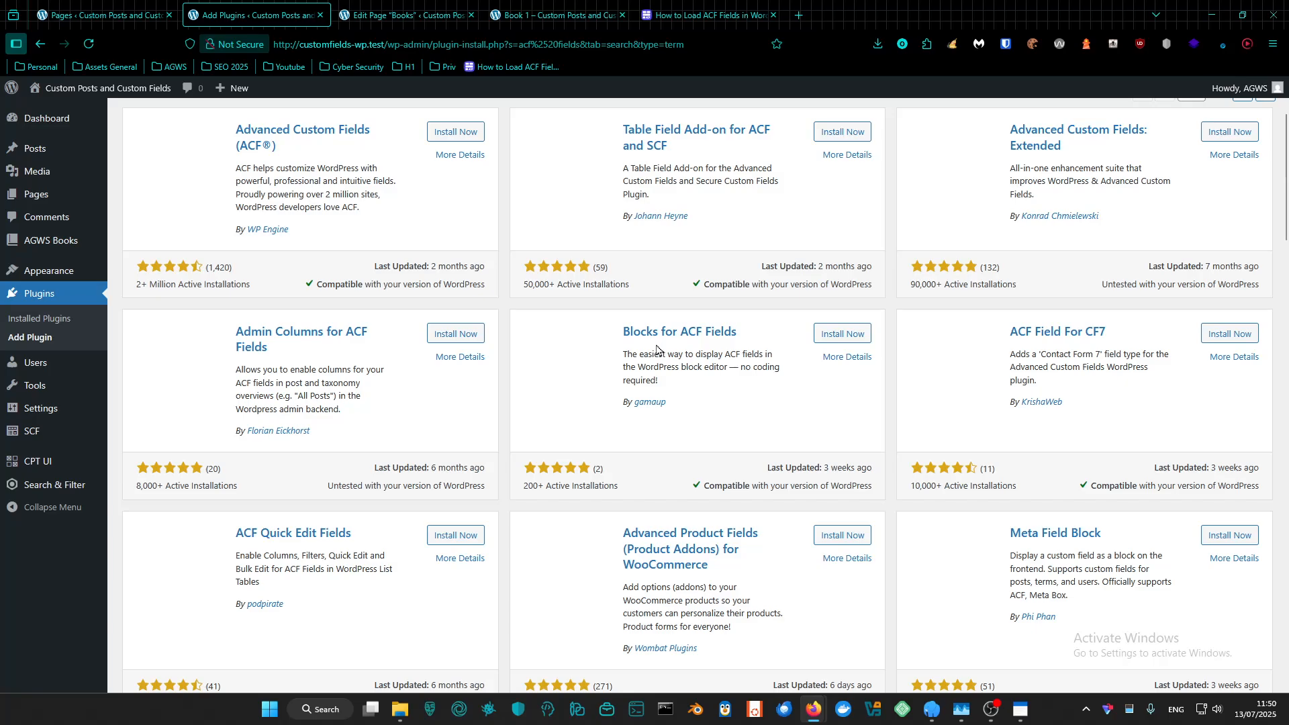
click(705, 15)
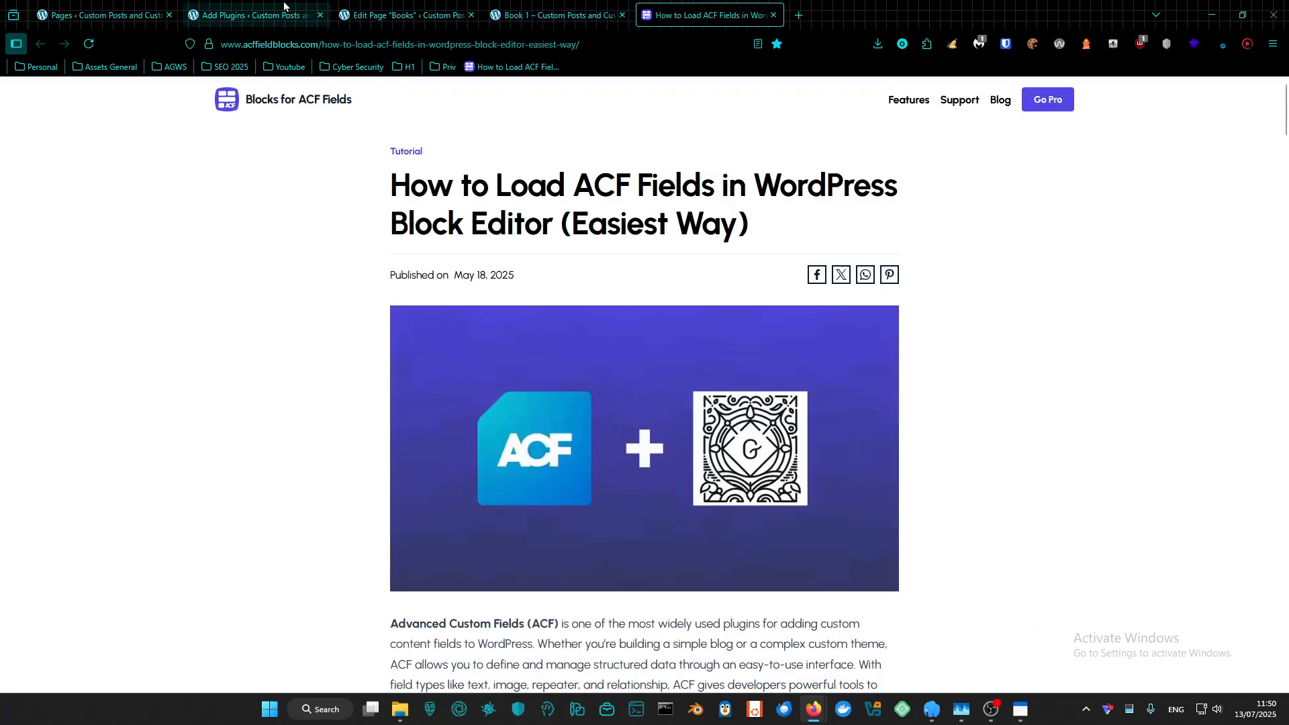
click(258, 14)
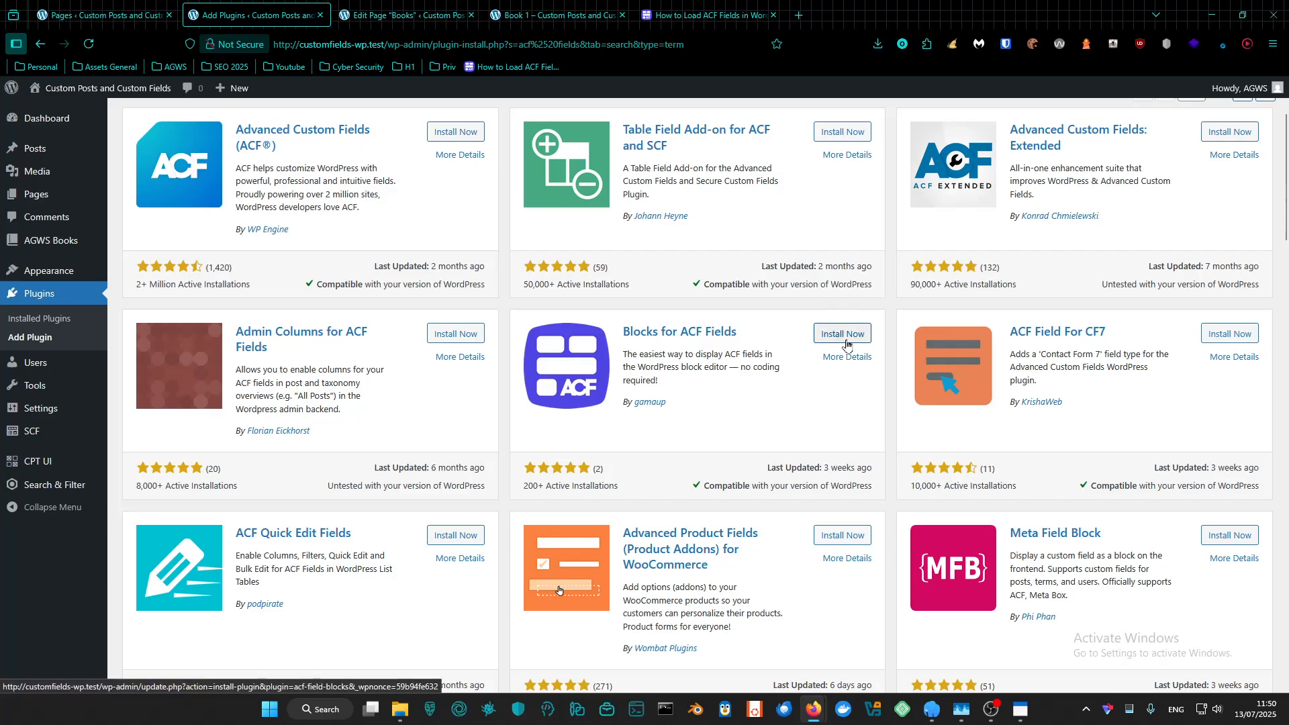
click(843, 334)
Activate the installed Blocks for ACF Fields plugin
scroll(846, 345, down, 2)
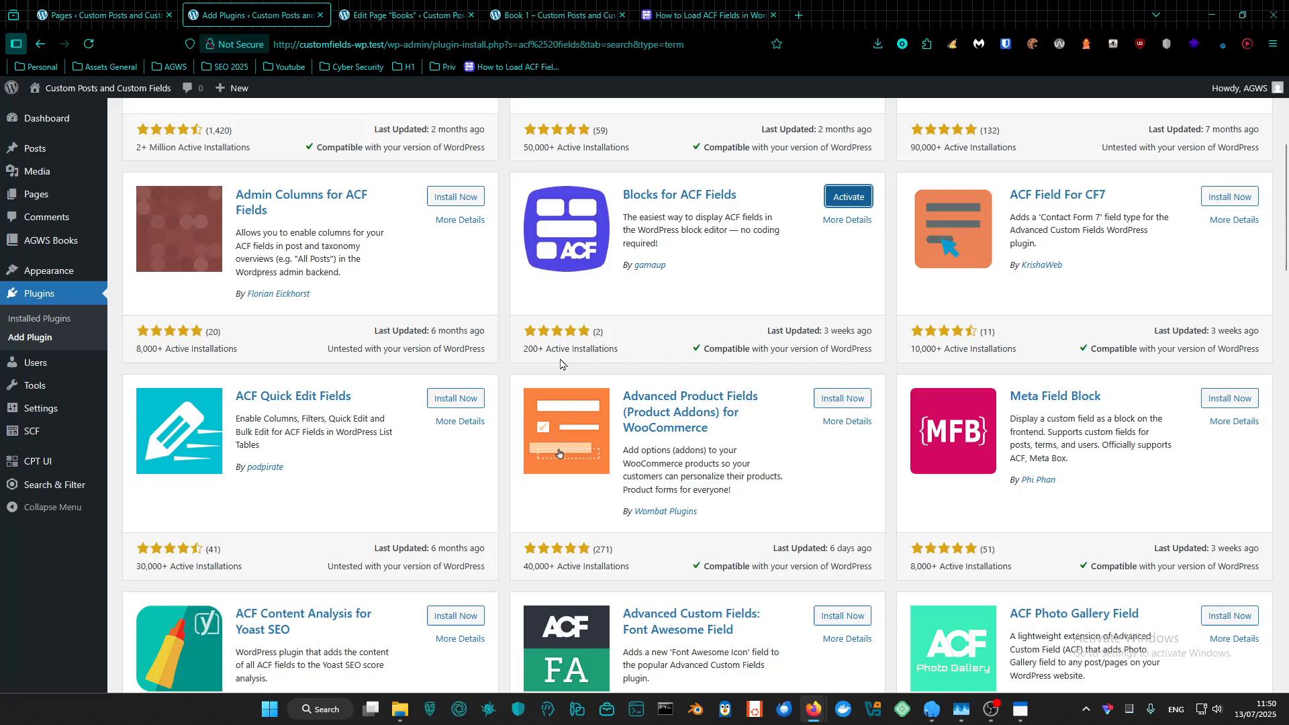
scroll(704, 327, up, 1)
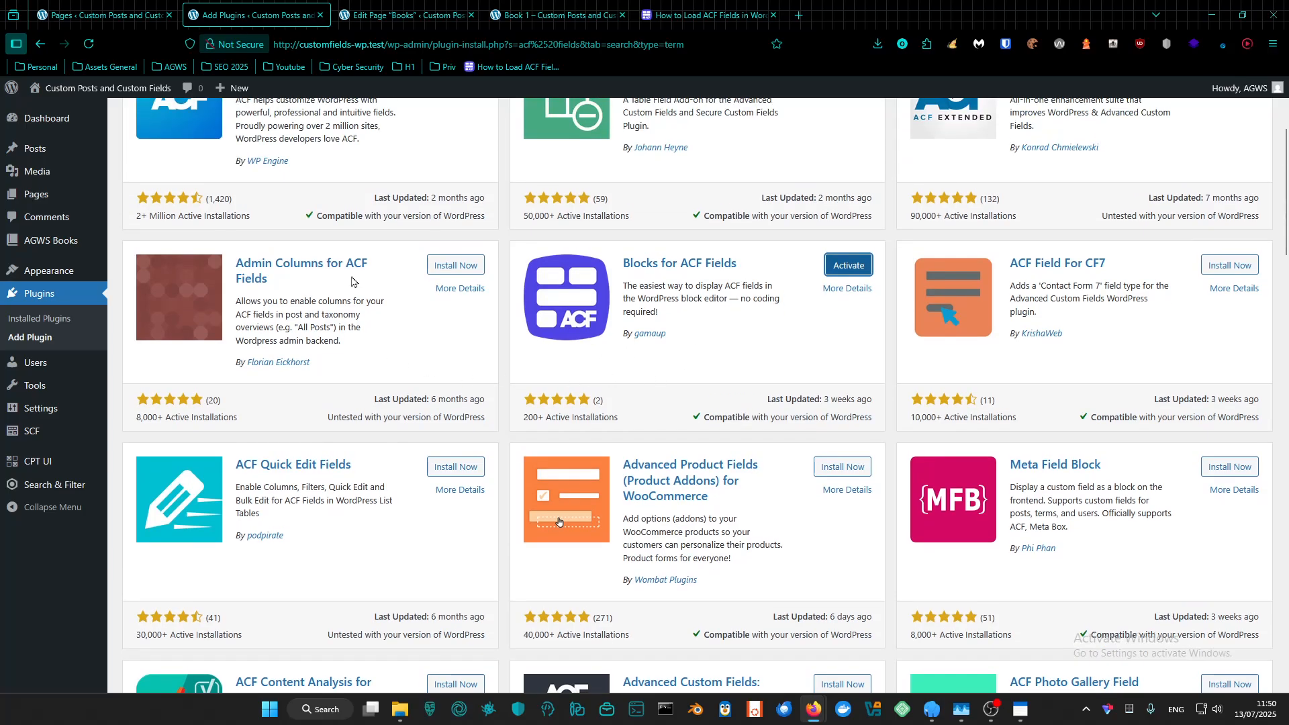
scroll(815, 348, down, 1)
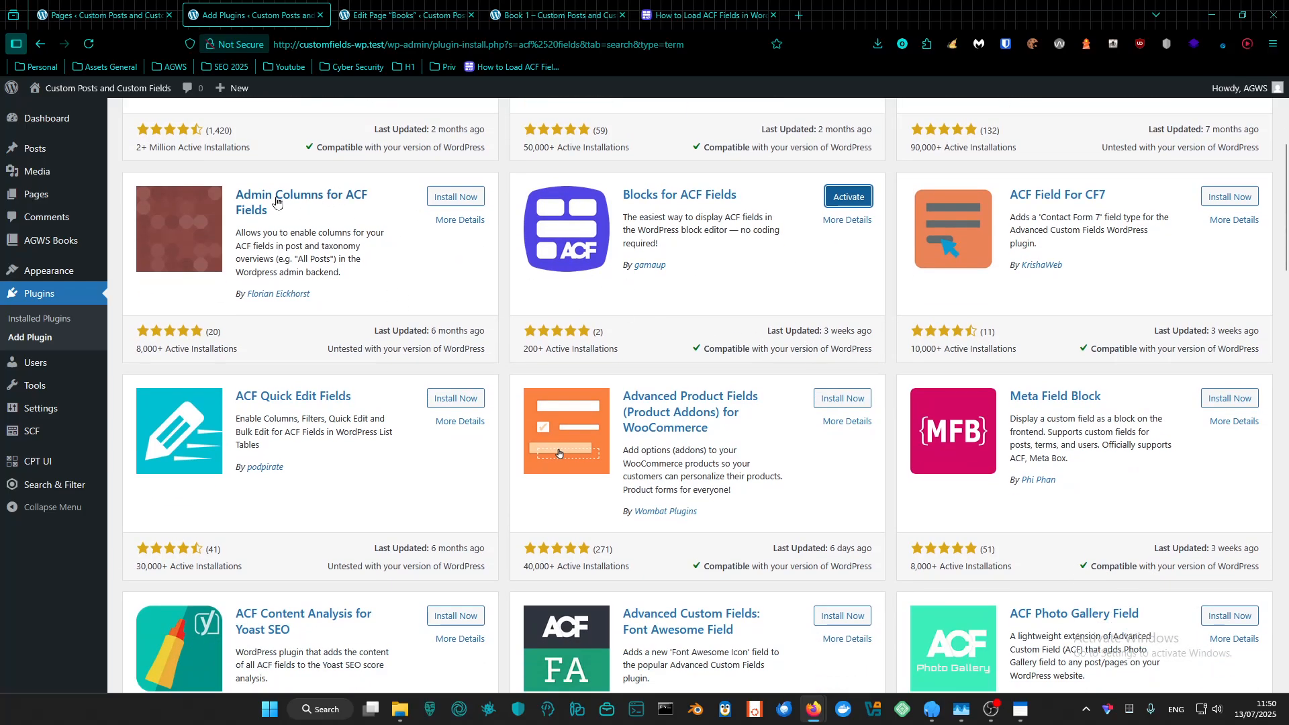
scroll(831, 349, down, 5)
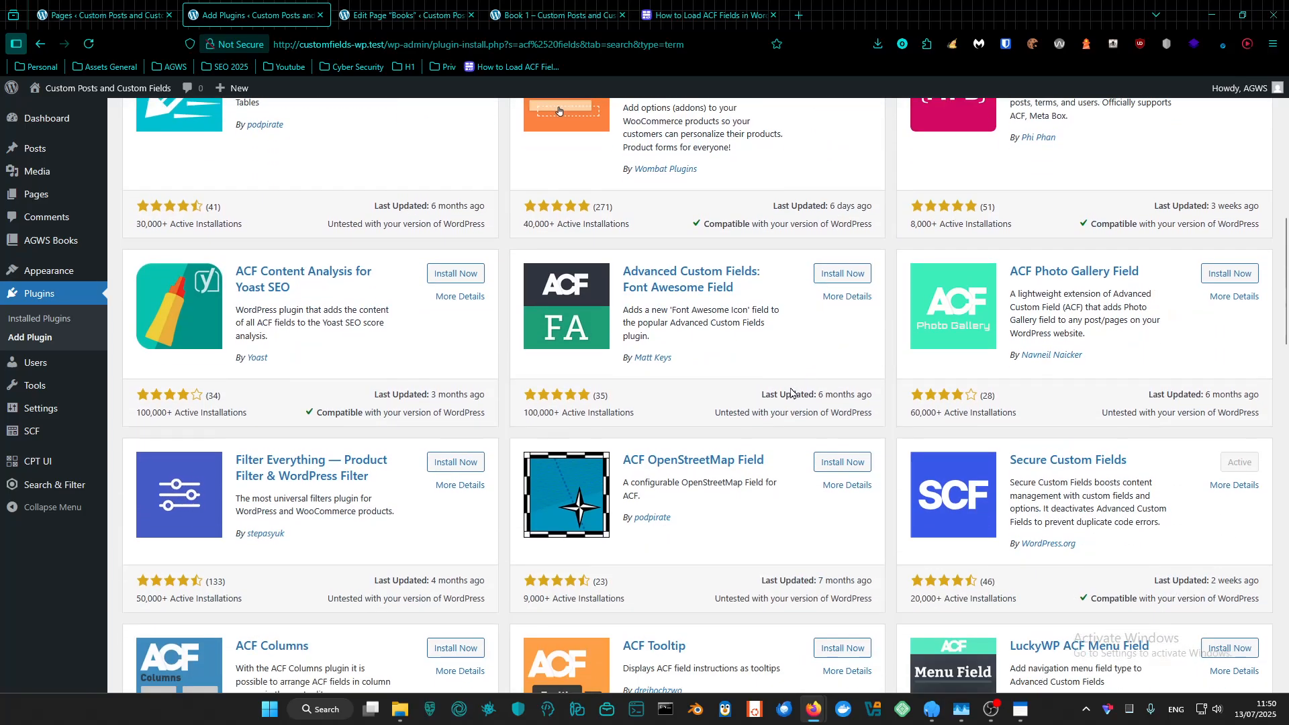
scroll(785, 447, up, 9)
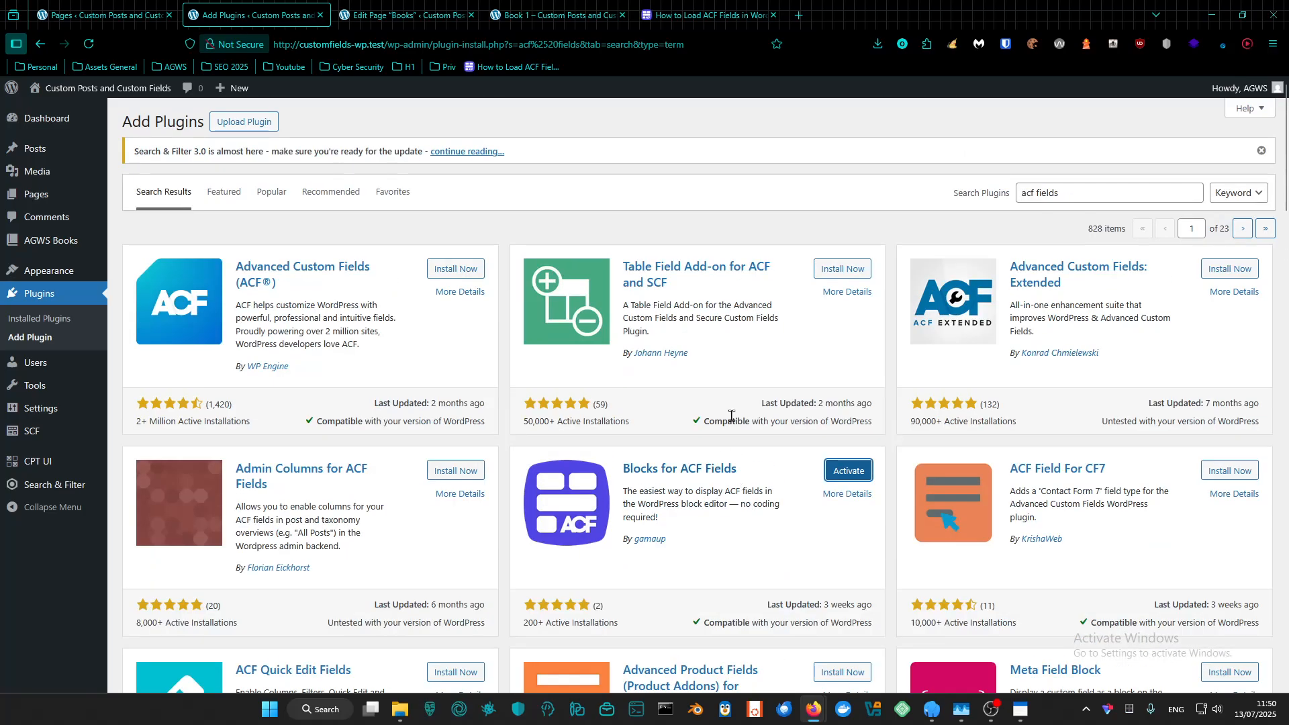
click(840, 469)
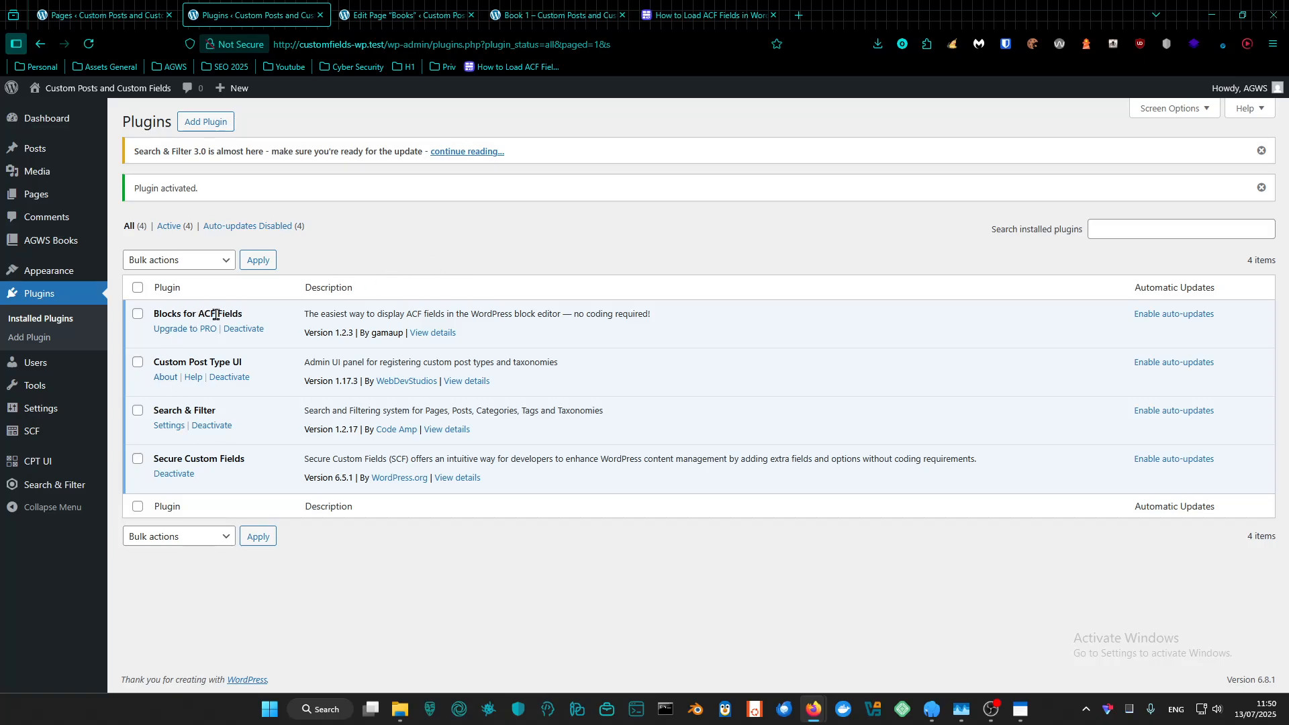
Switch to the Books page editor and reload it
click(390, 6)
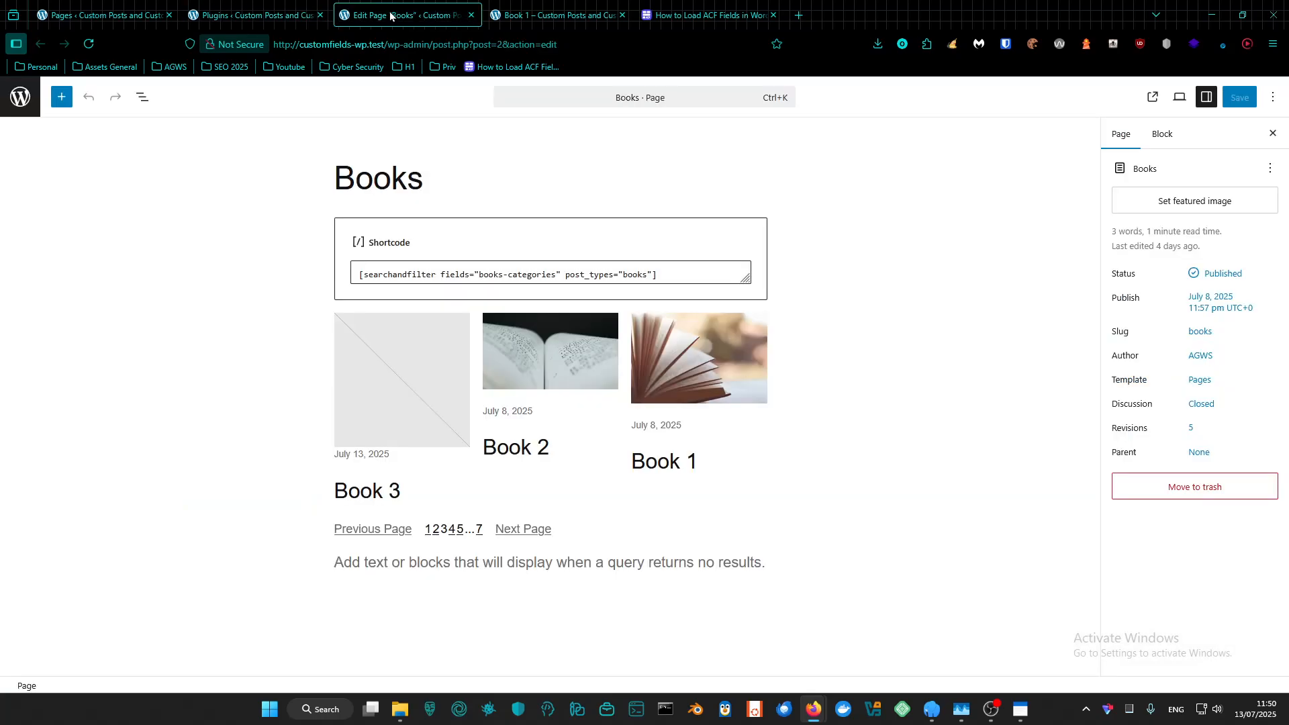
click(381, 356)
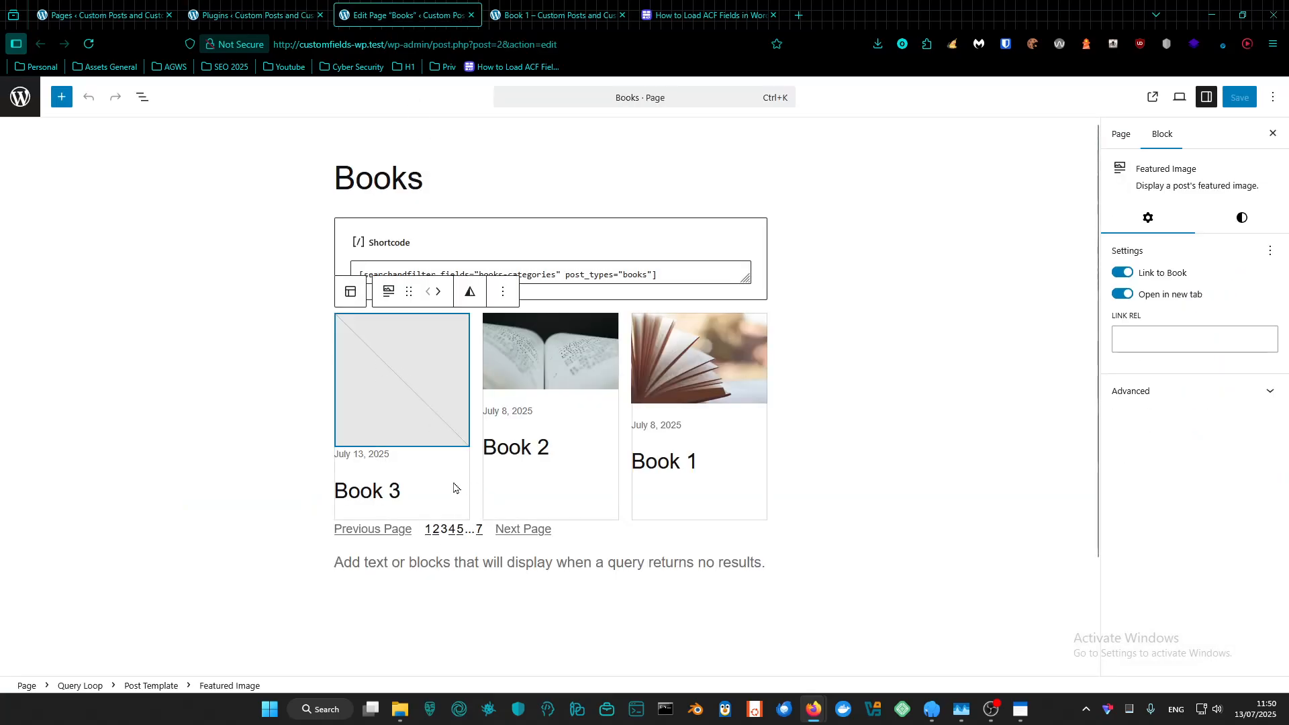
click(61, 97)
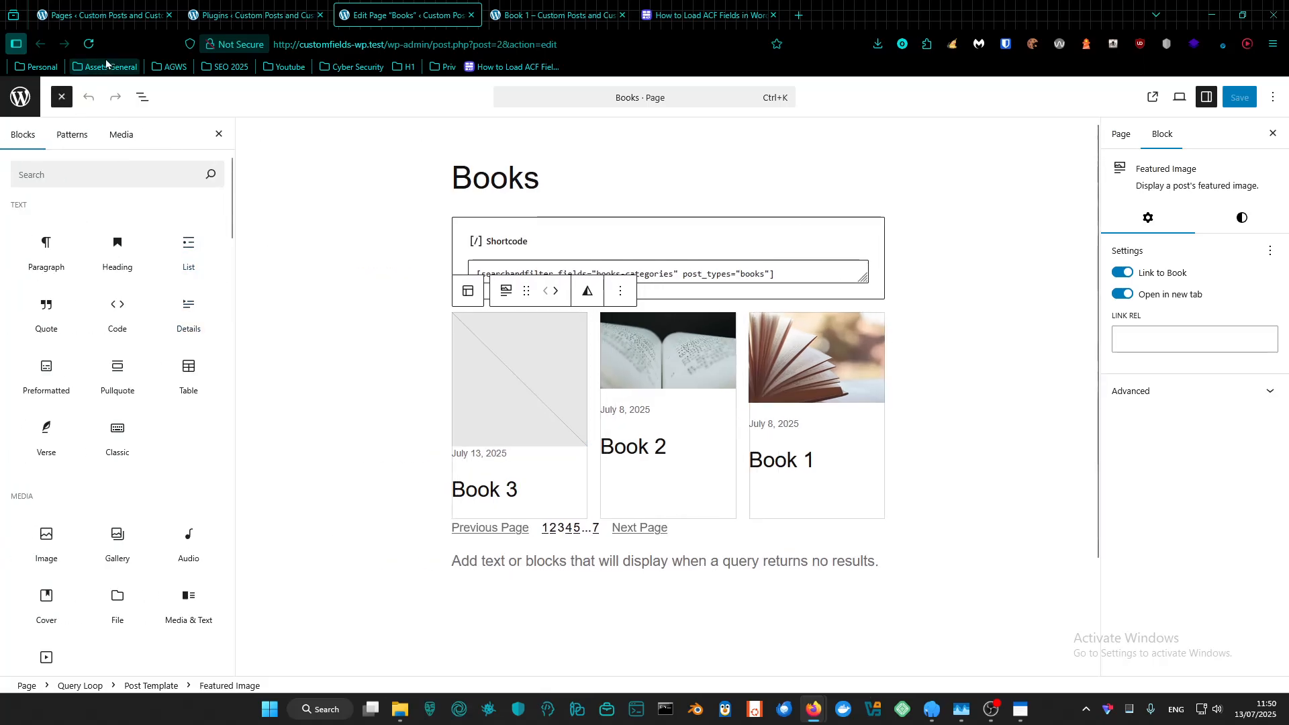
click(89, 45)
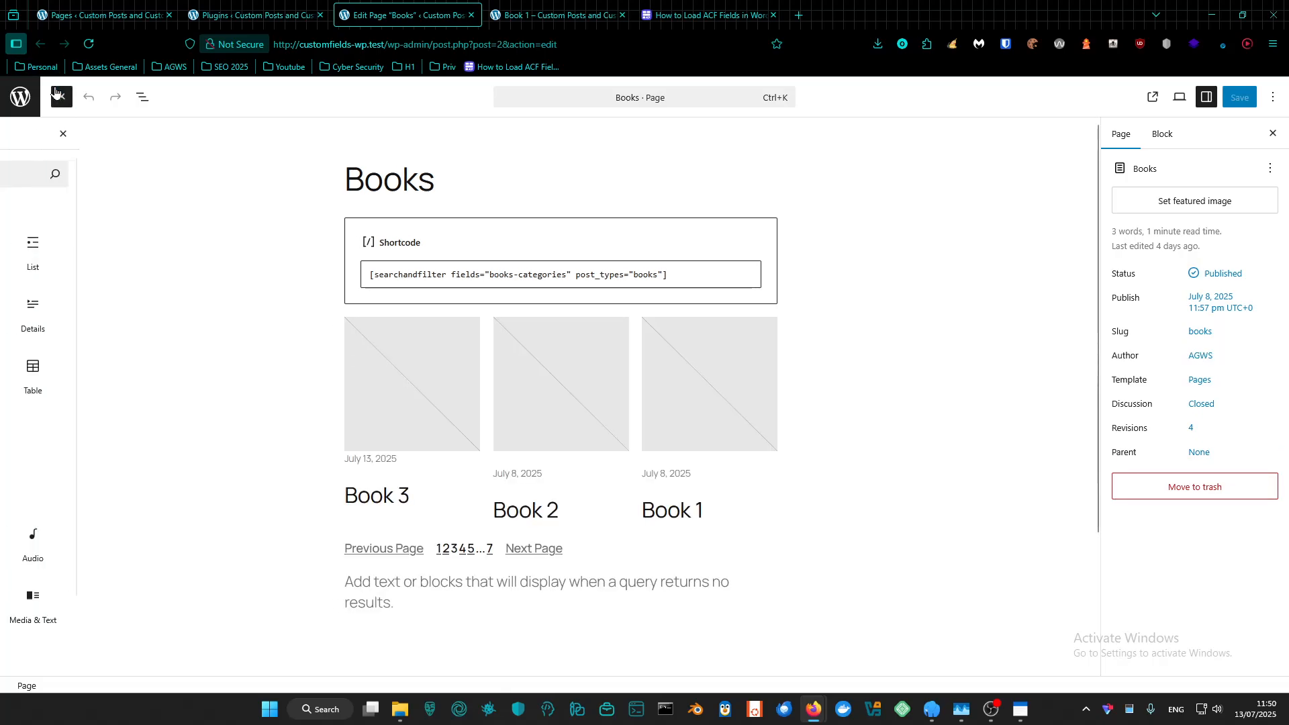
Search the available blocks for "acf" and insert an ACF Field block into the Books page
click(113, 173)
text(bl)
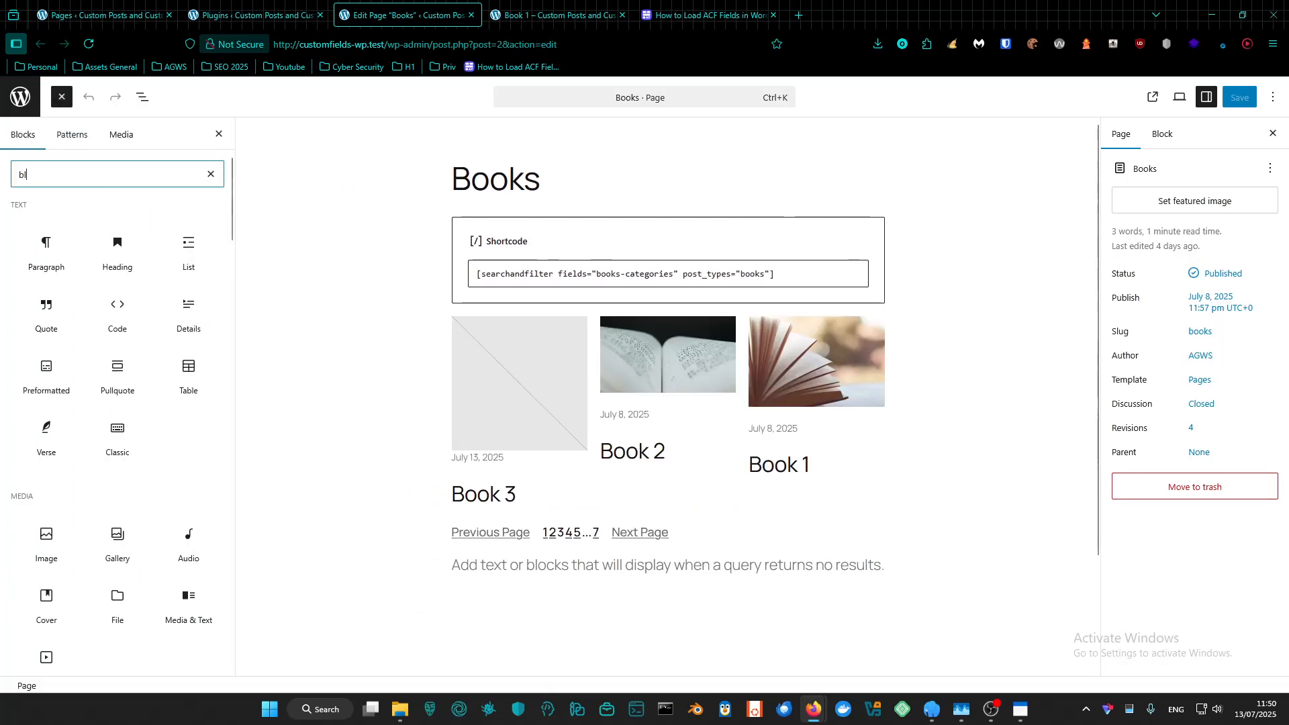
text(ock)
key(ctrl+a)
text(acf)
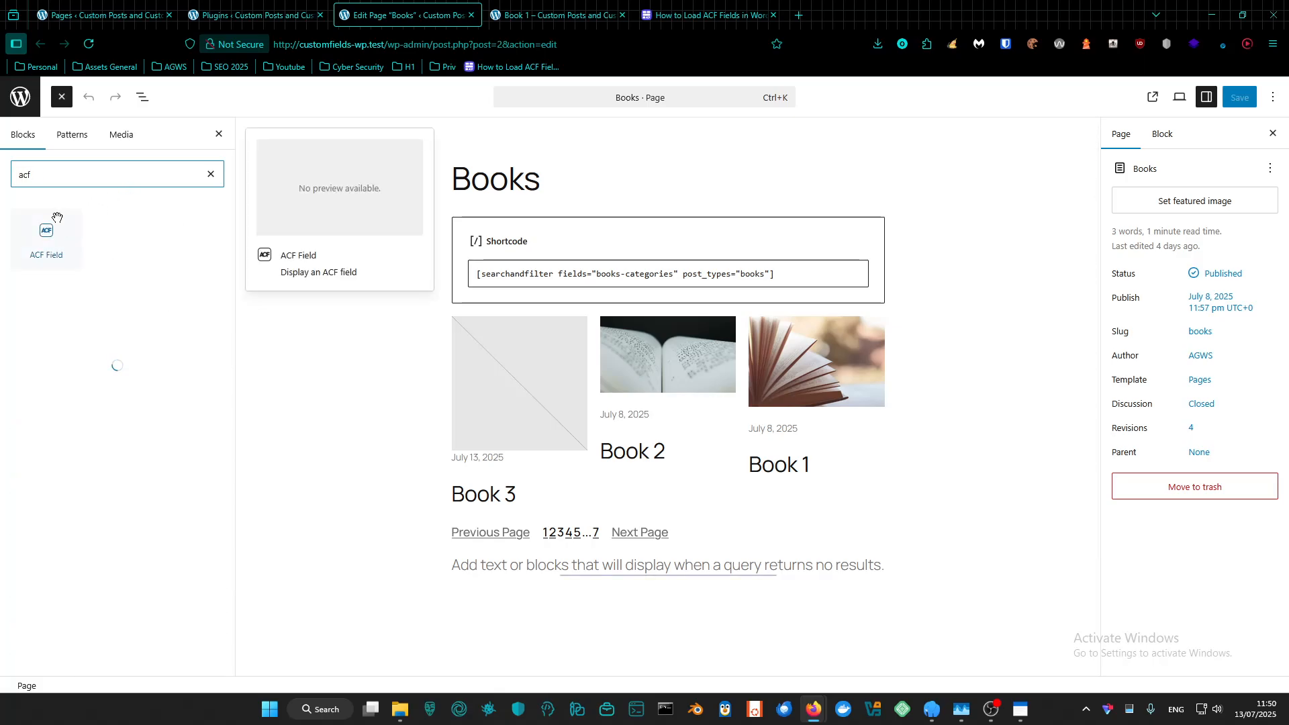
click(45, 229)
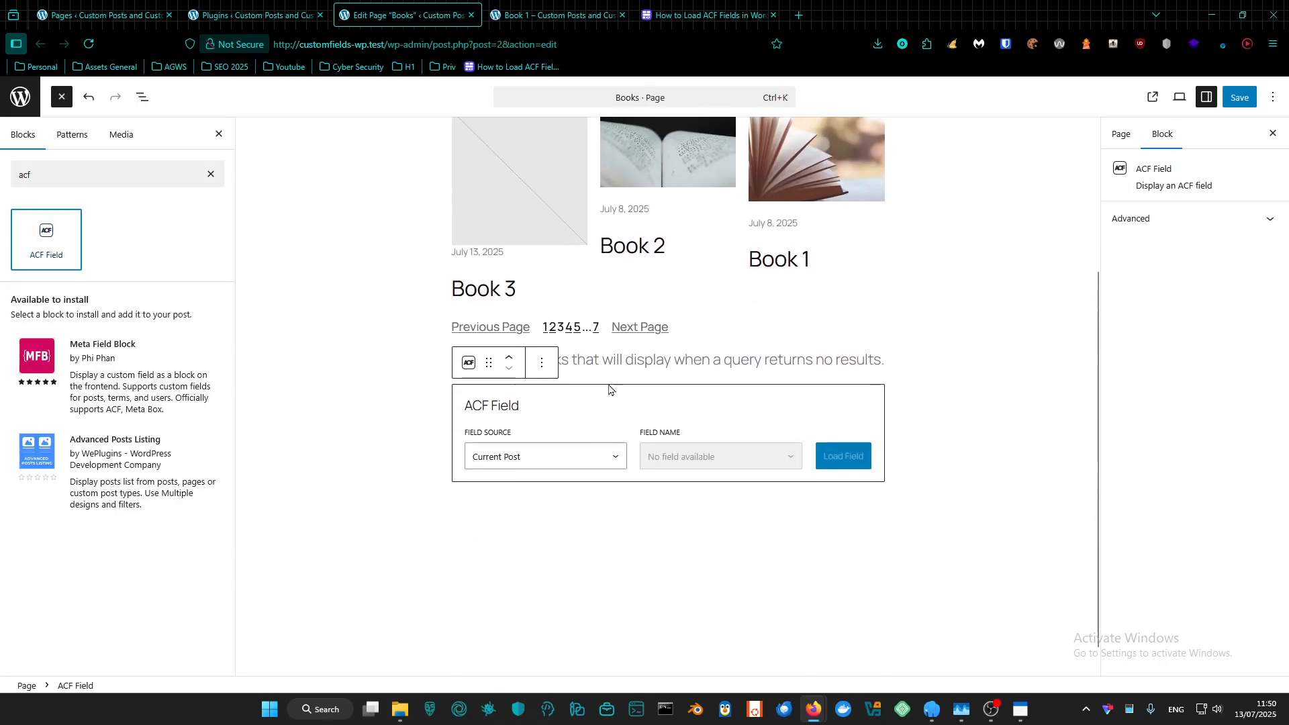
Move the ACF Field block into the Query Loop's Post Template, directly below the Title block
click(509, 357)
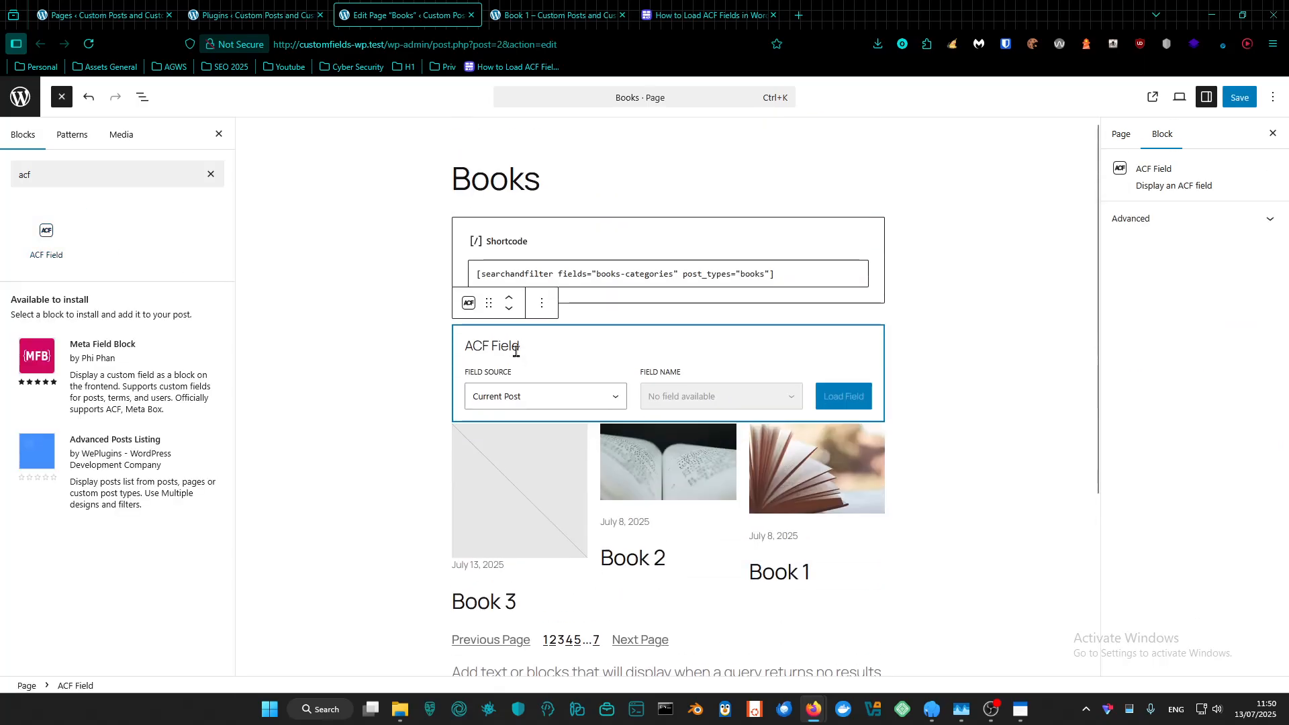
click(142, 96)
click(8, 210)
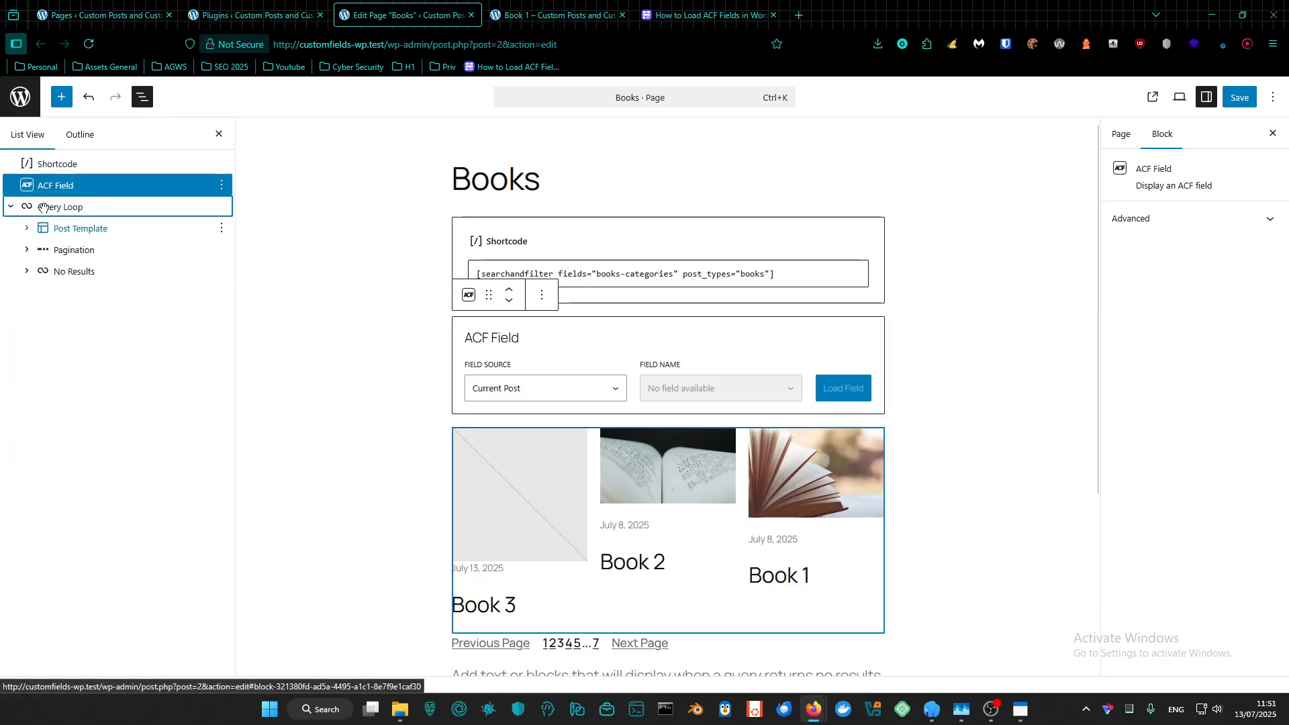
click(27, 229)
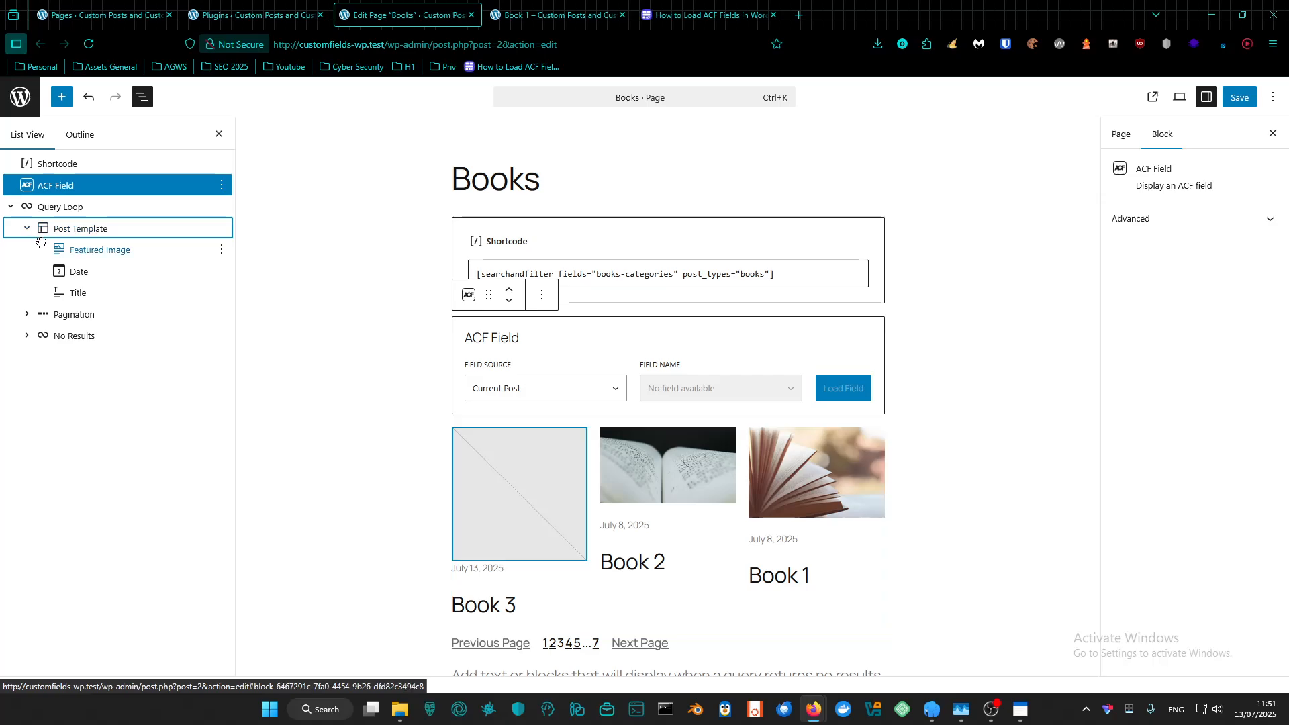
drag(70, 185, 79, 290)
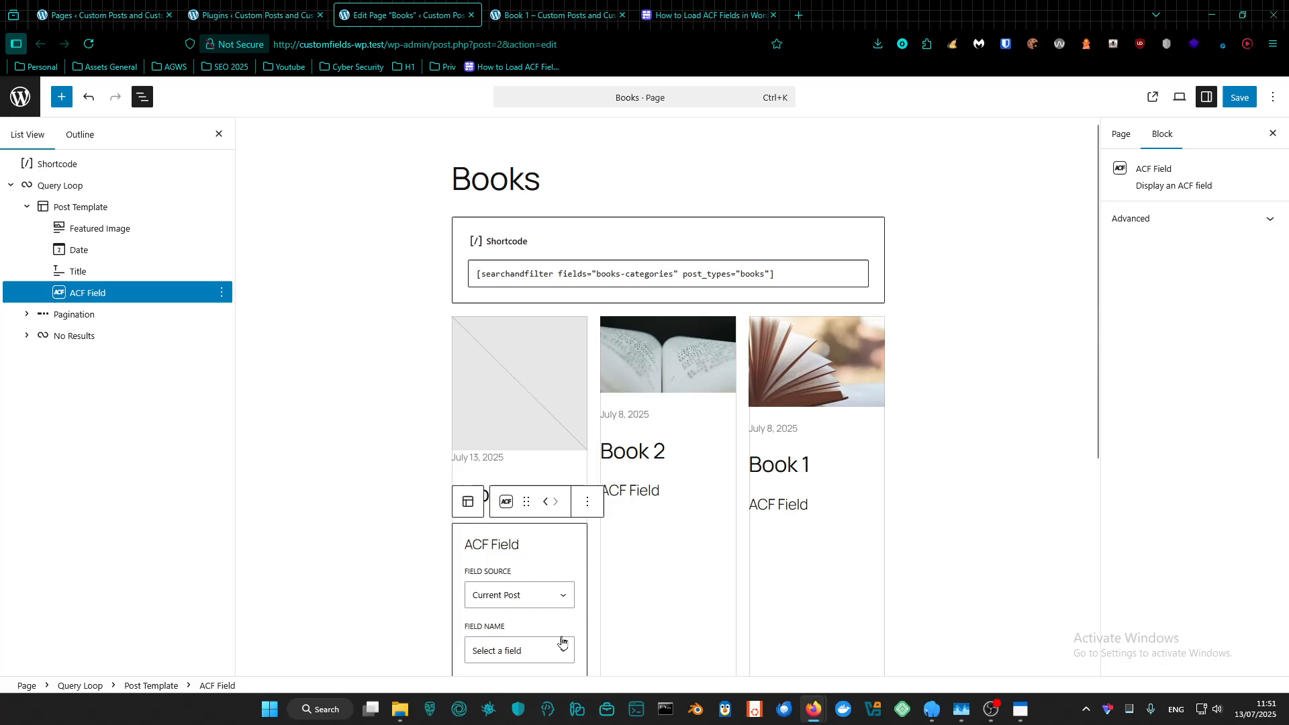
Keep Current Post as the ACF Field's source, choose the Book Long Description field, and load it
scroll(523, 463, down, 2)
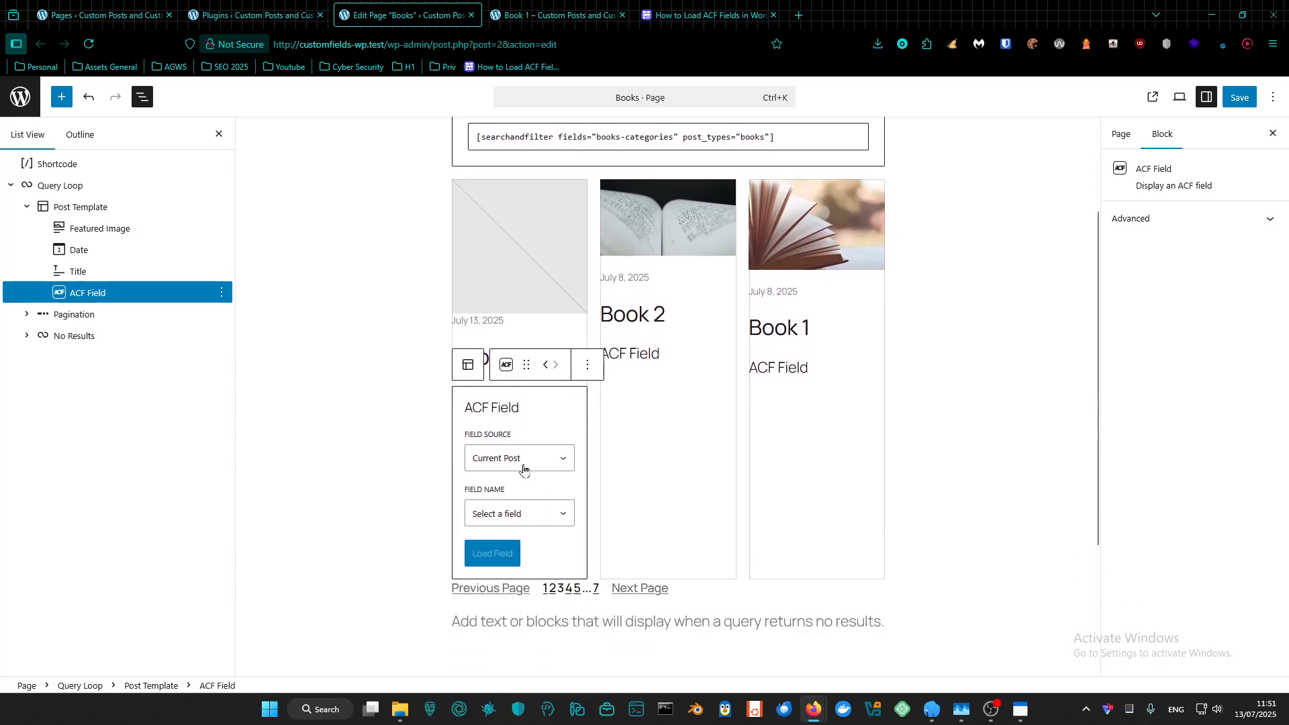
click(525, 469)
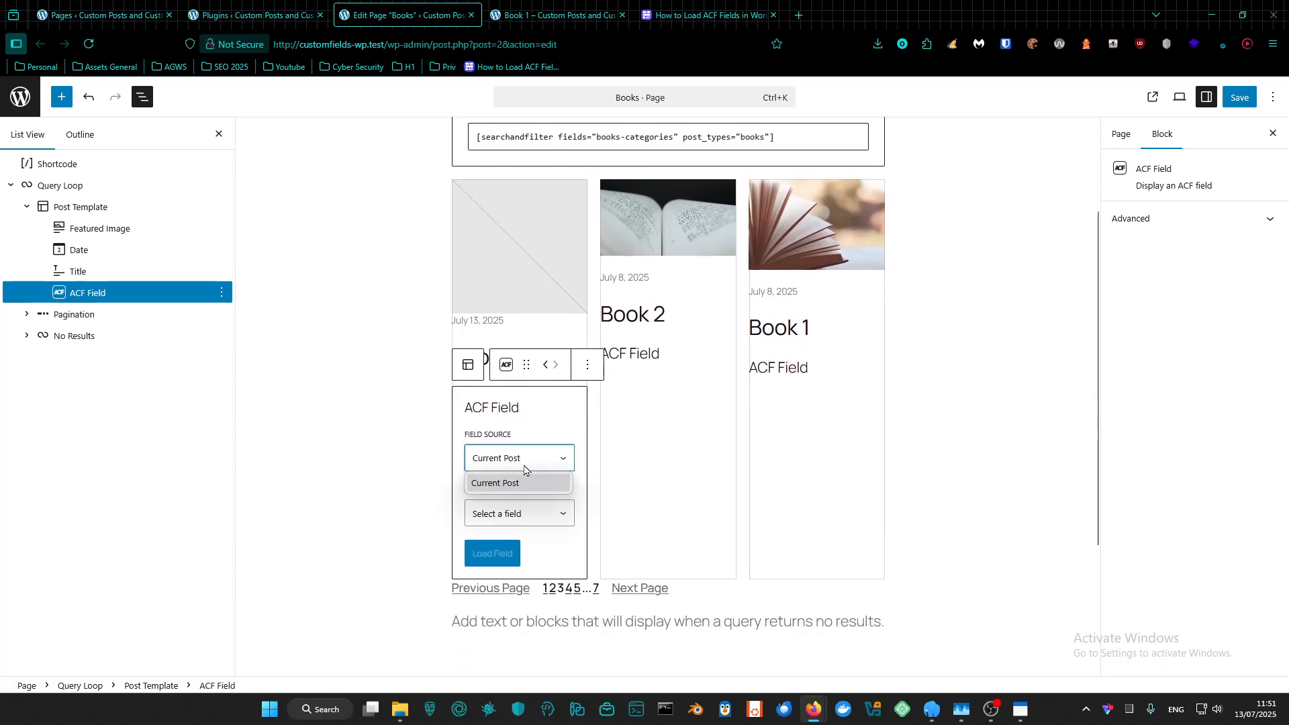
click(513, 466)
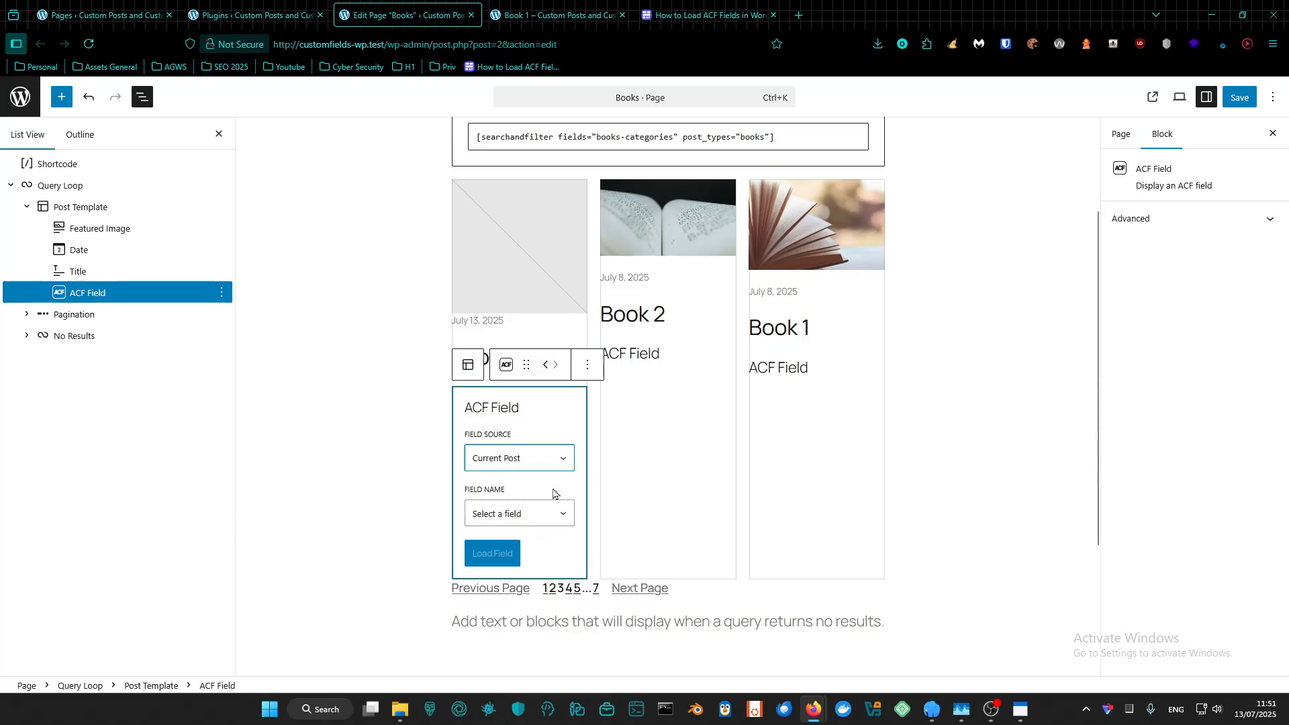
click(543, 520)
click(544, 573)
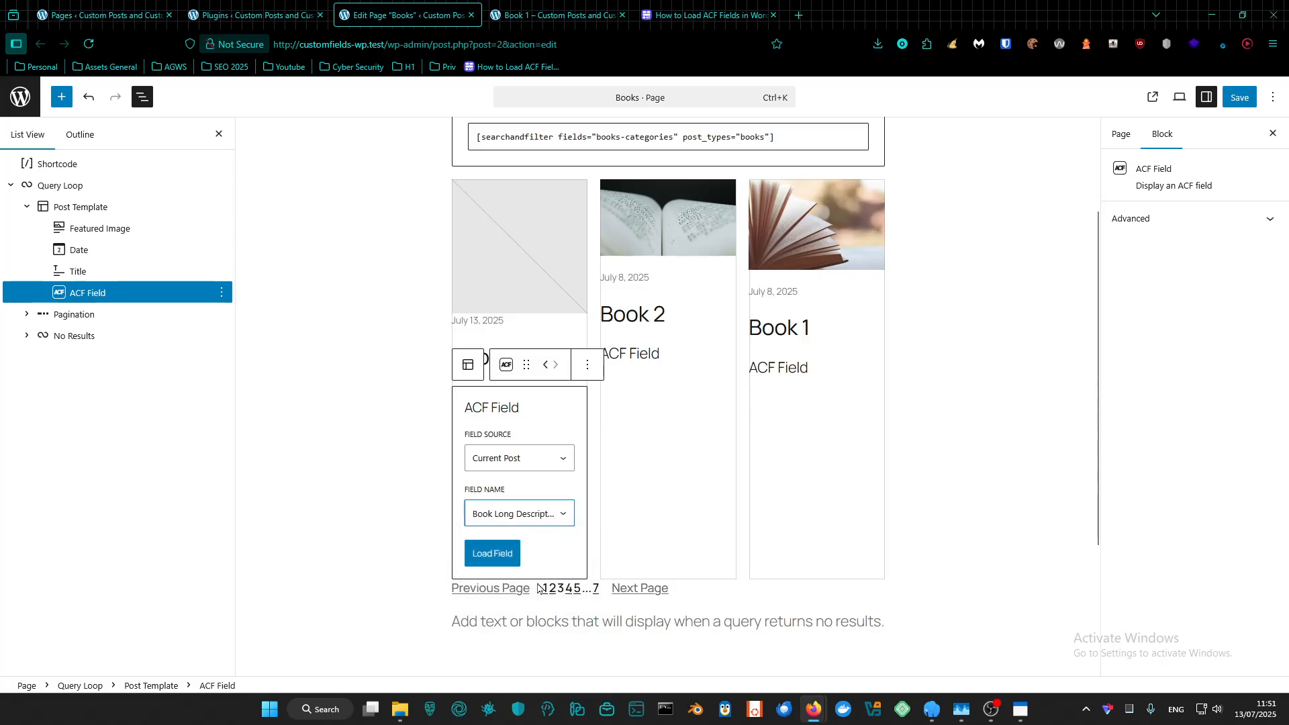
click(492, 553)
Review the loaded description text in the book listing and save the Books page
scroll(539, 400, down, 6)
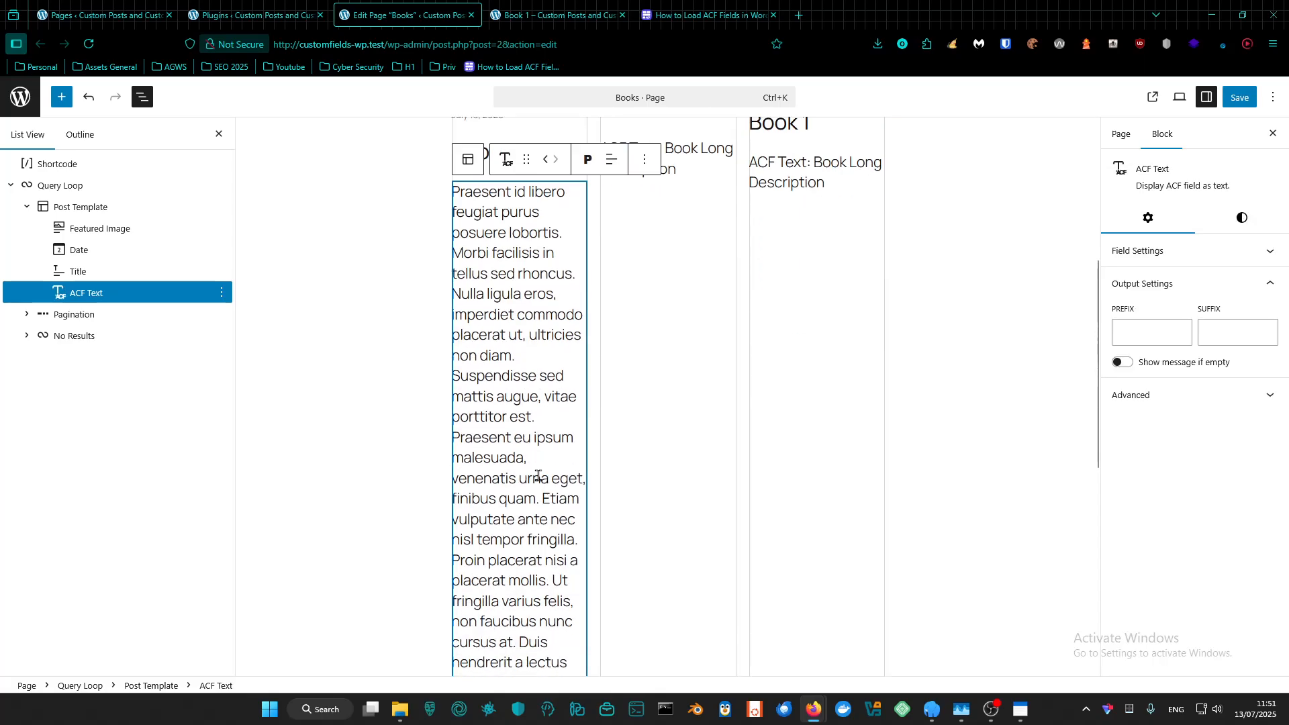
scroll(539, 400, down, 2)
scroll(531, 437, up, 10)
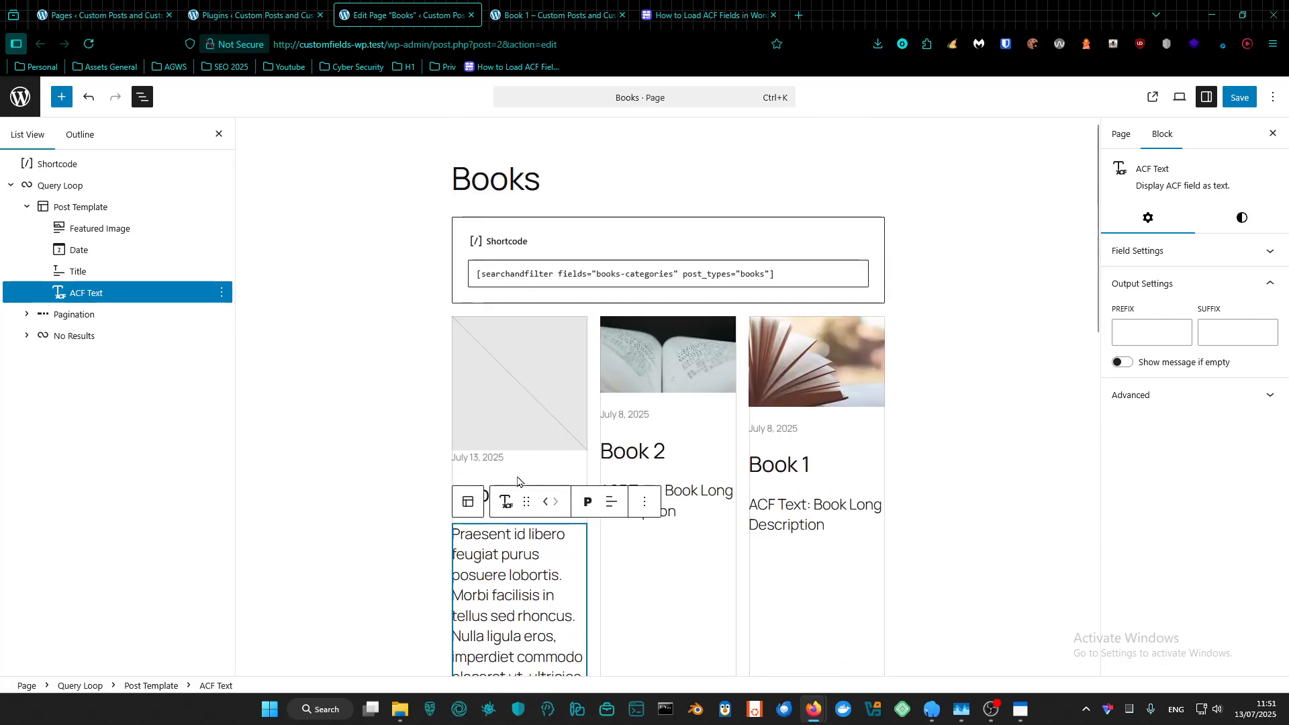
key(ctrl+s)
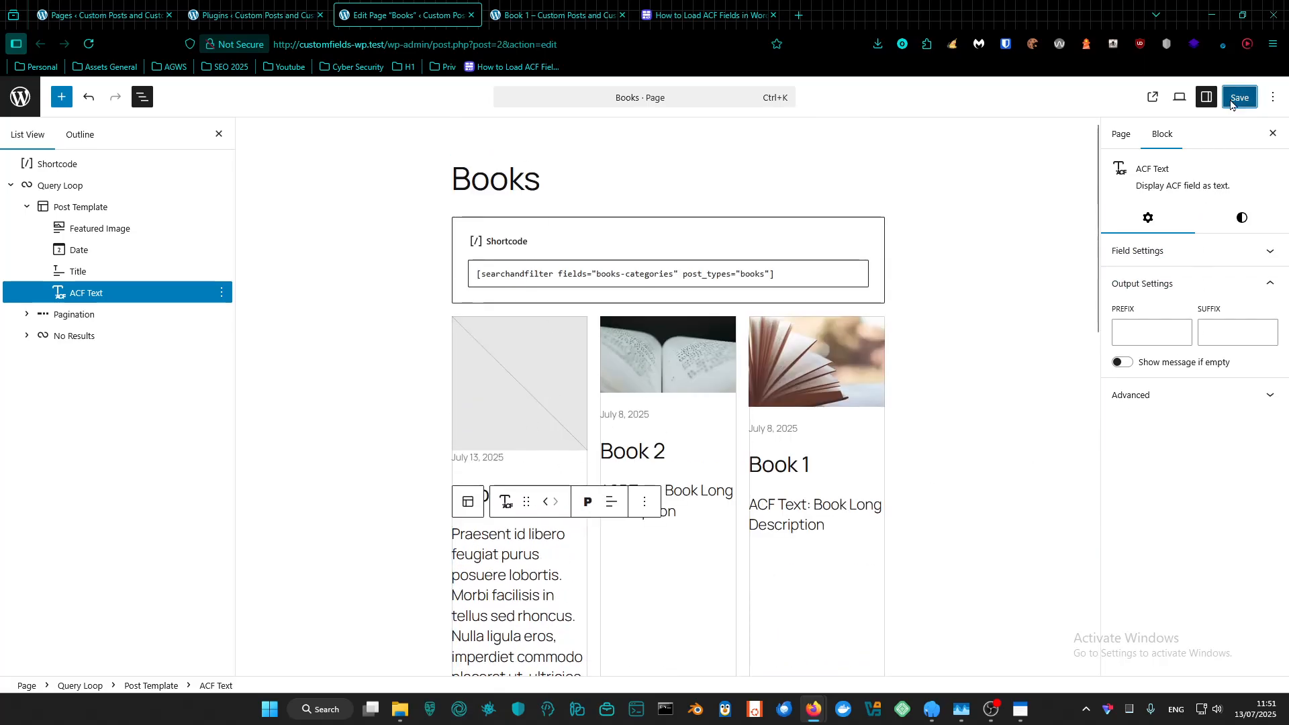
View the published Books page and review the description text in the book listing
click(1153, 97)
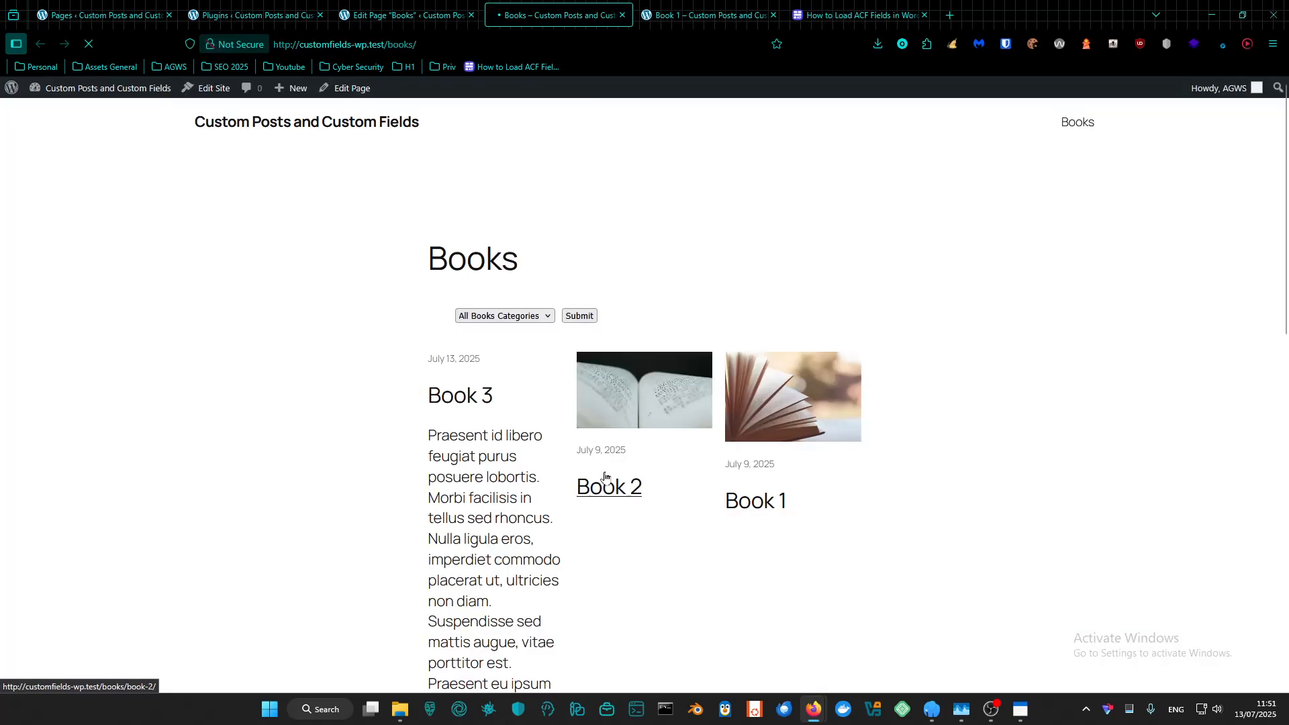
scroll(589, 497, down, 3)
scroll(449, 195, up, 3)
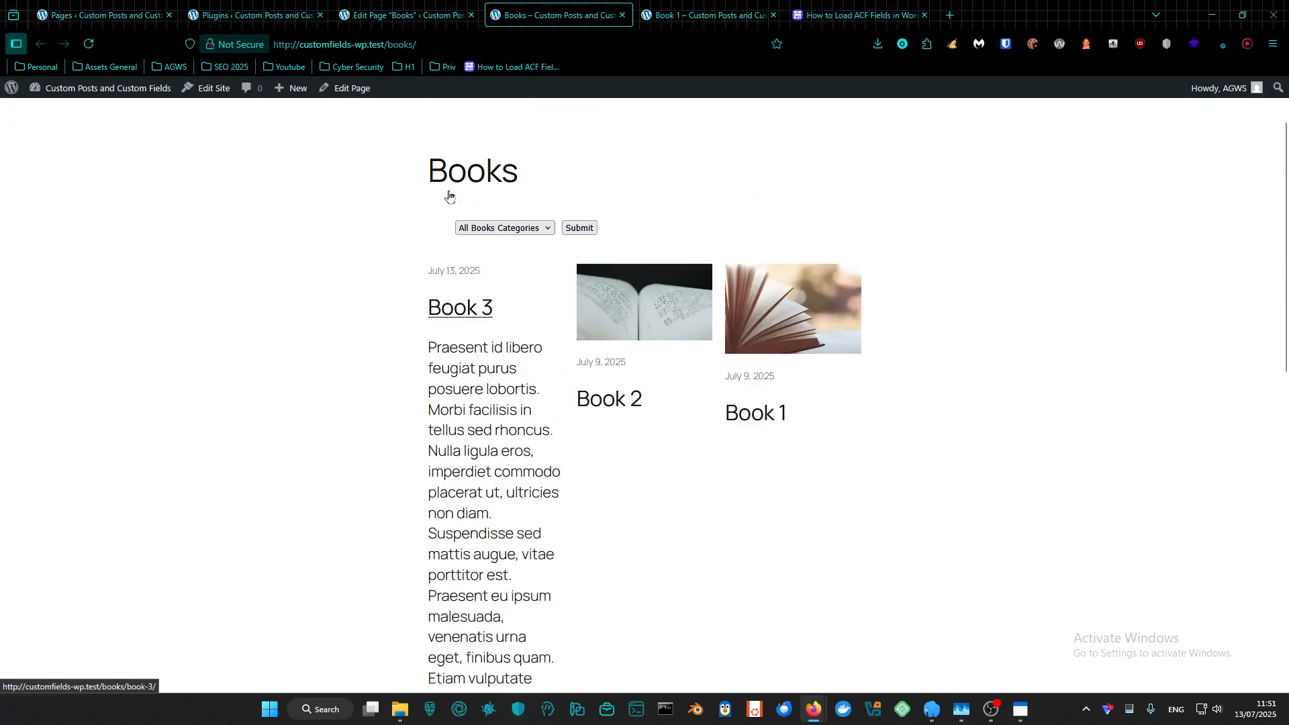
Open Book 3 for editing in a separate tab and open the Site Editor from the Books page
middle_click(470, 395)
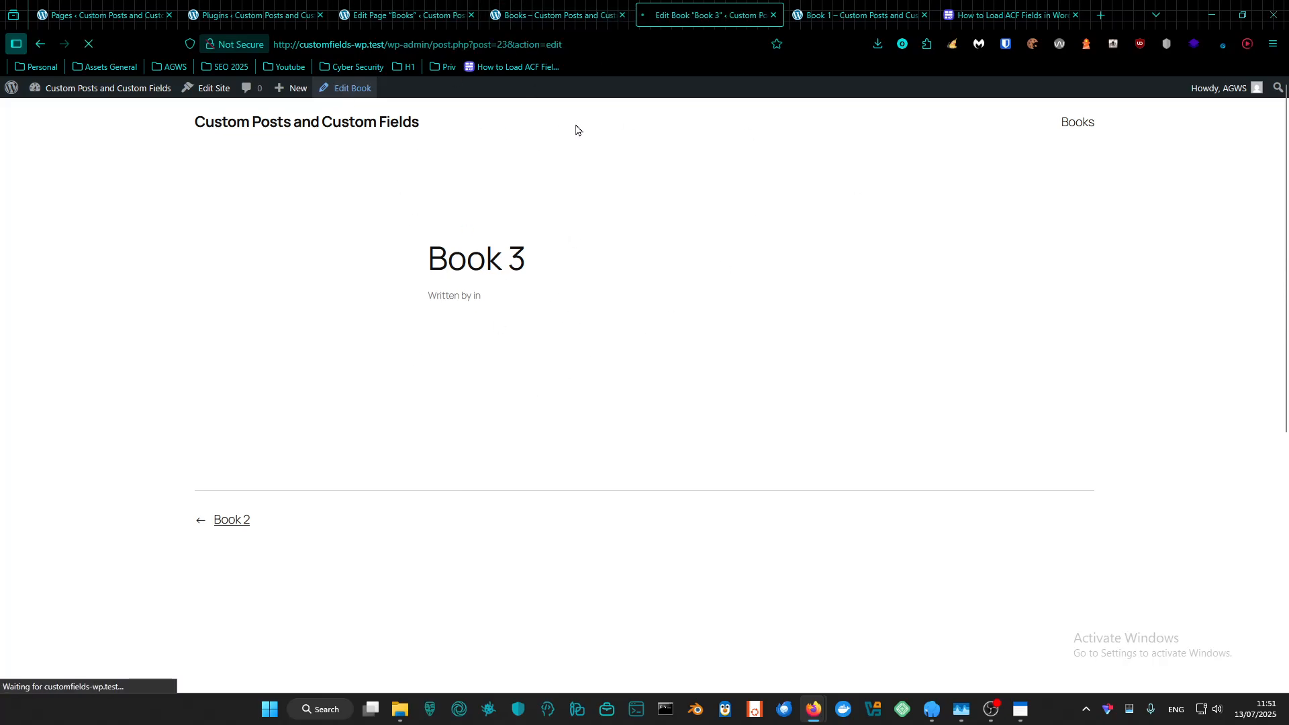
click(510, 15)
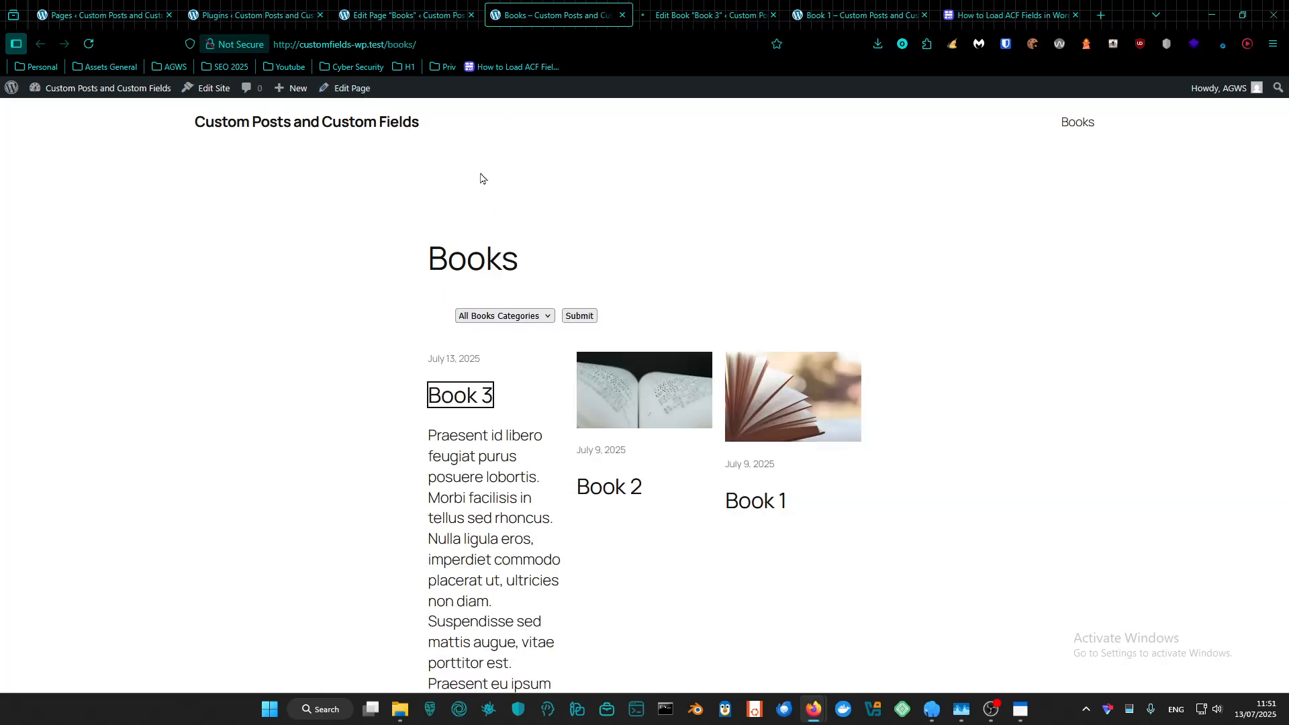
click(211, 91)
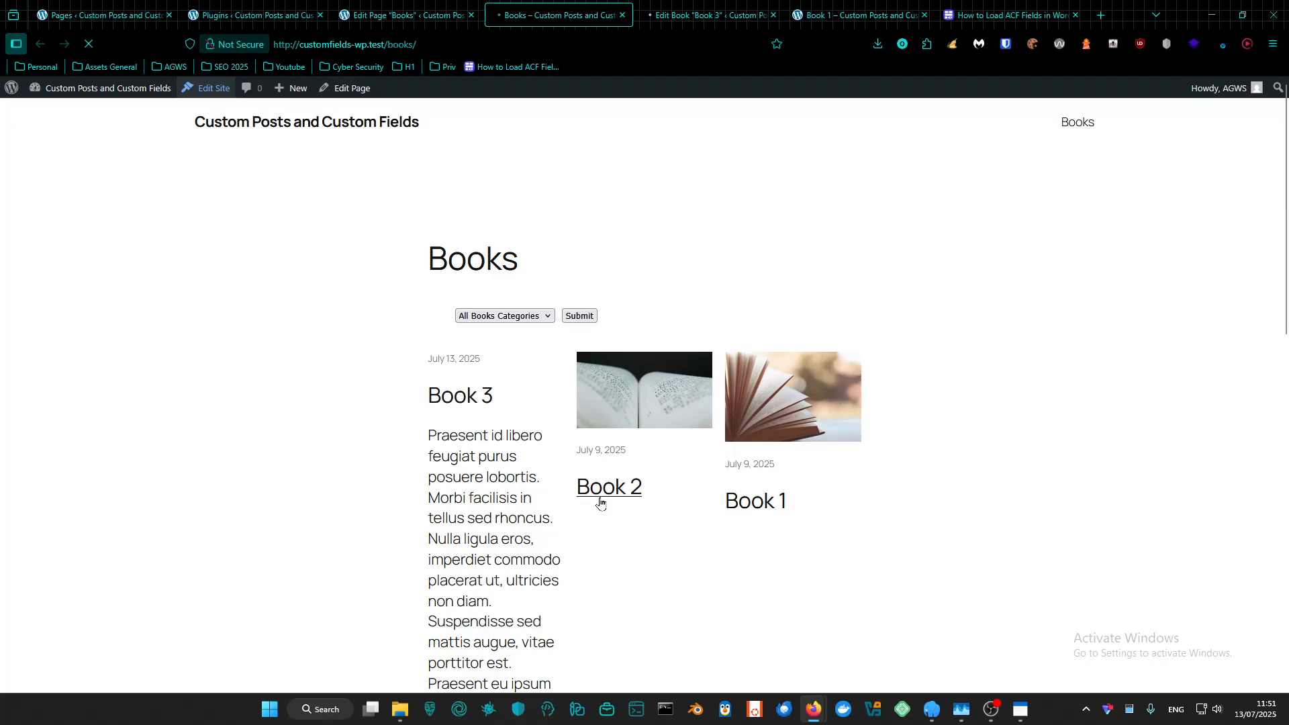
Highlight Book 3's long description in the Books listing and review its full text
drag(440, 440, 555, 595)
scroll(530, 463, down, 5)
scroll(541, 575, down, 2)
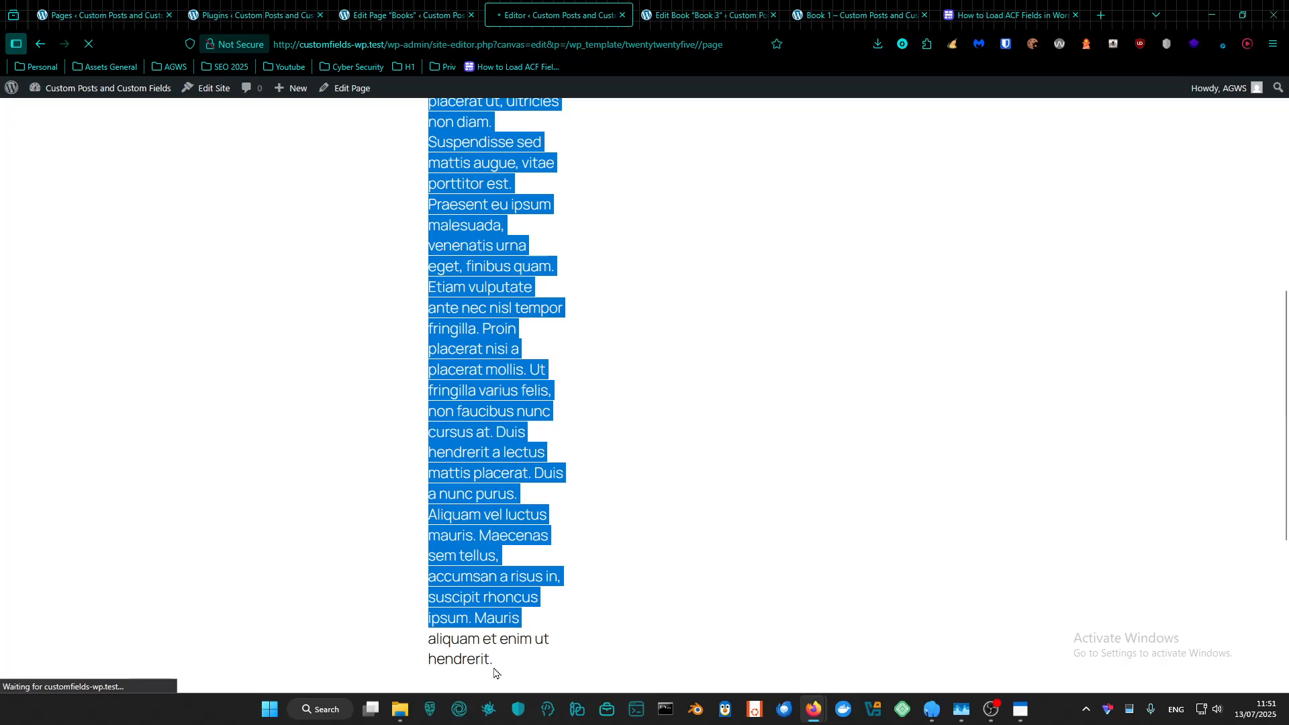
scroll(632, 216, up, 3)
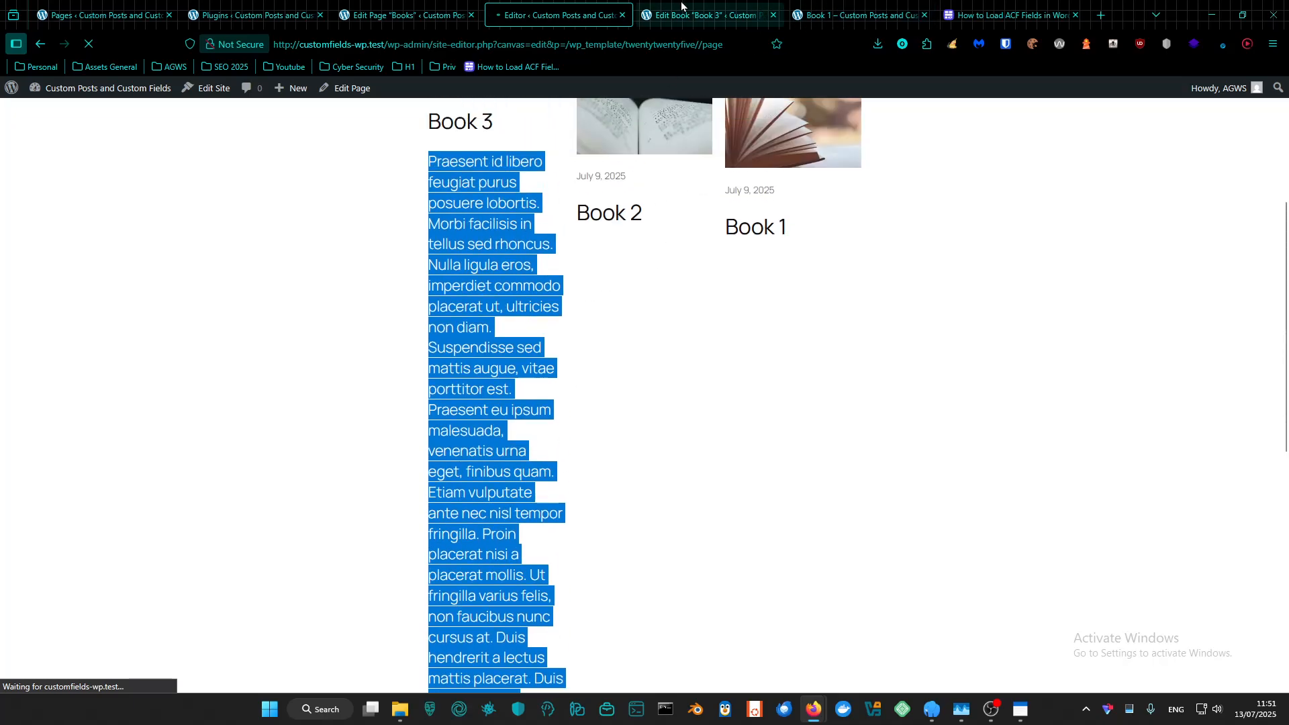
Switch to the published Book 1 page and open that book for editing
click(809, 10)
scroll(537, 335, down, 3)
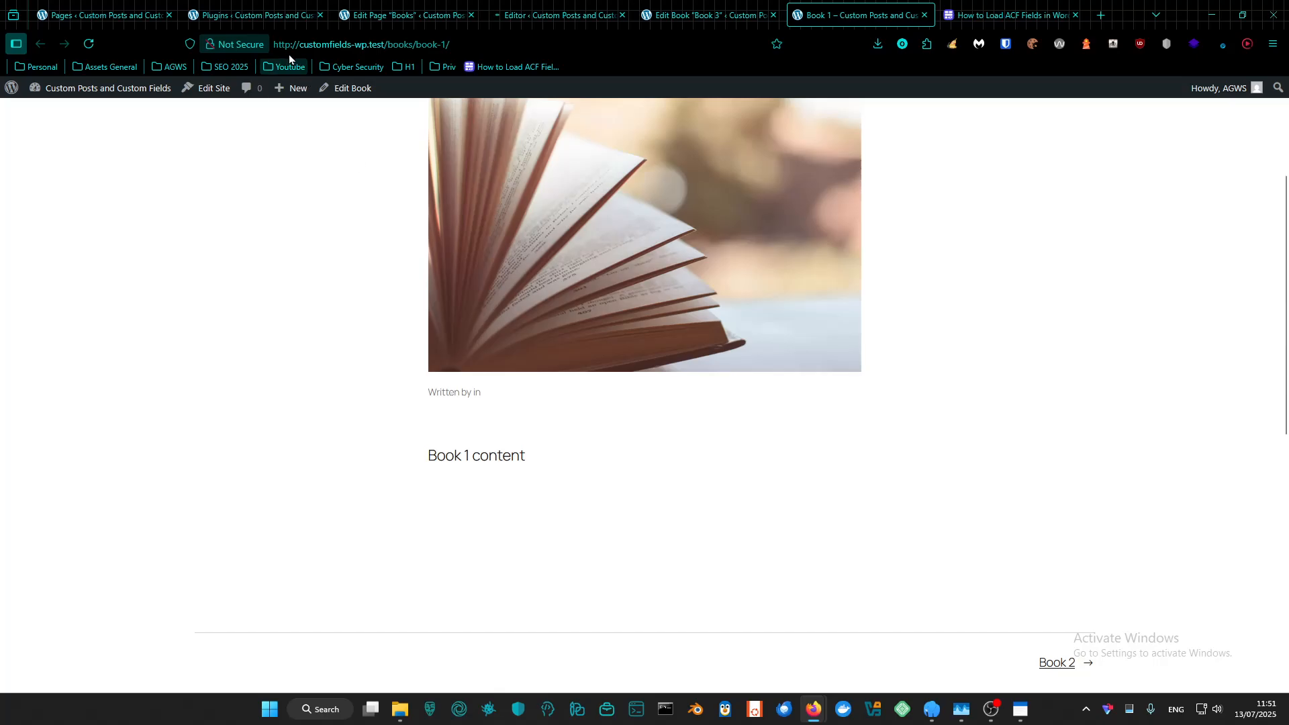
scroll(376, 161, up, 3)
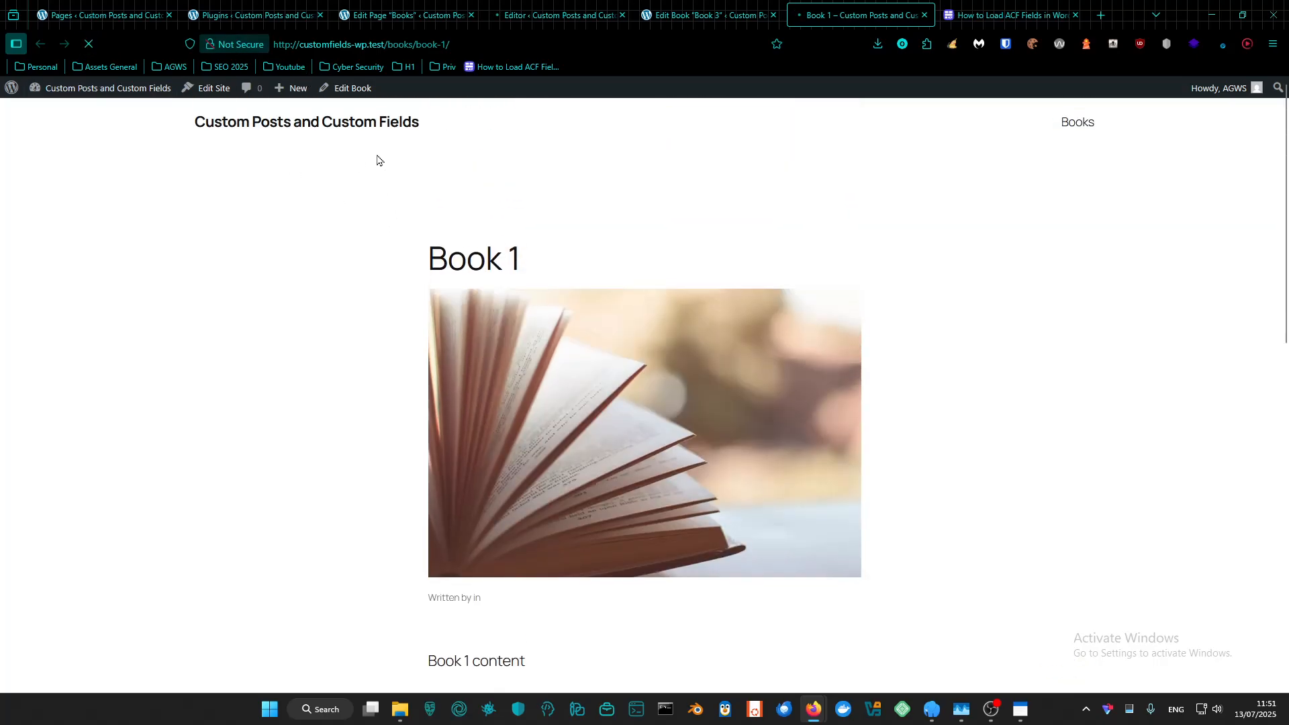
click(346, 88)
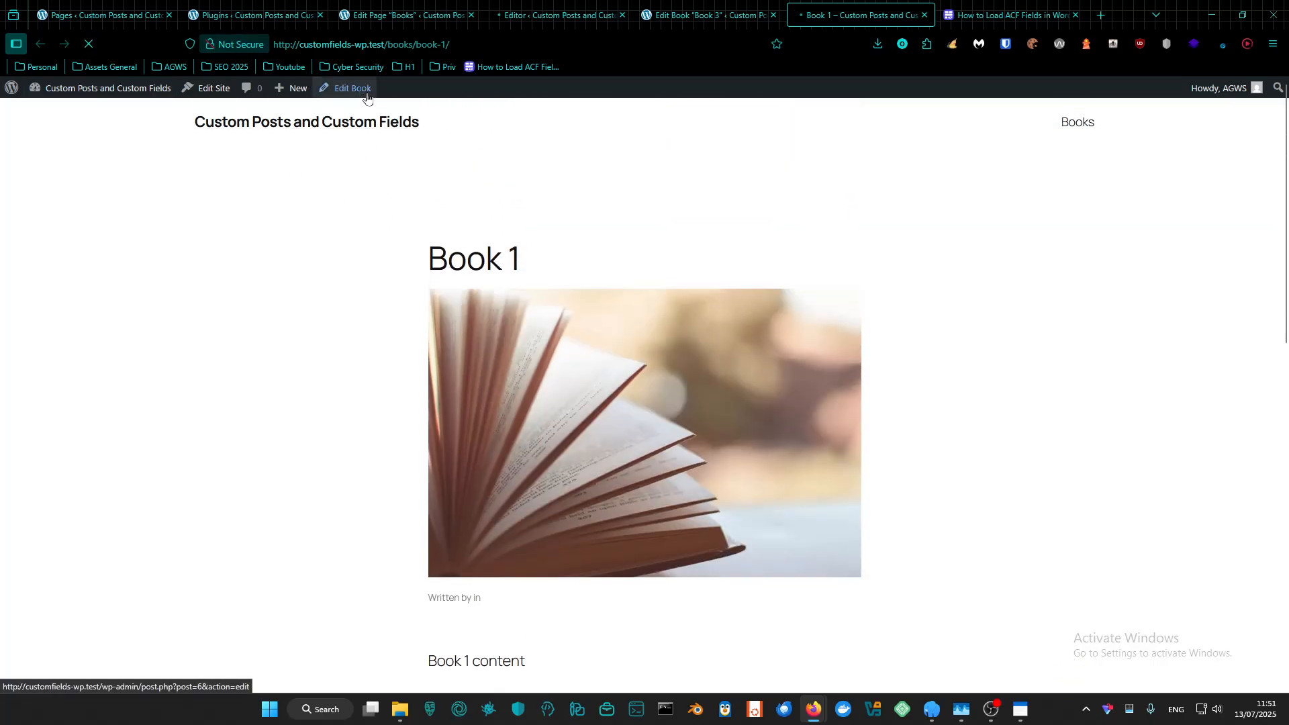
Copy the entire Book Long Description text from Book 3
click(570, 15)
click(713, 15)
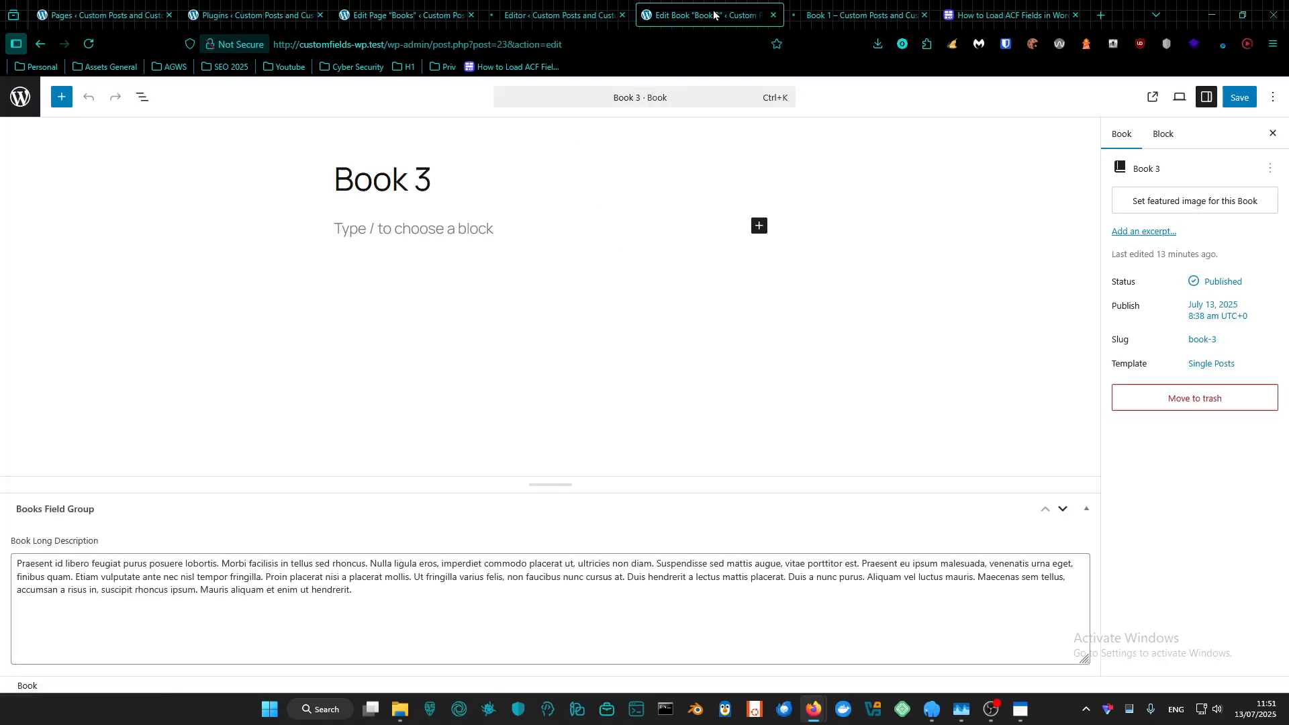
triple_click(124, 583)
key(ctrl+c)
click(861, 15)
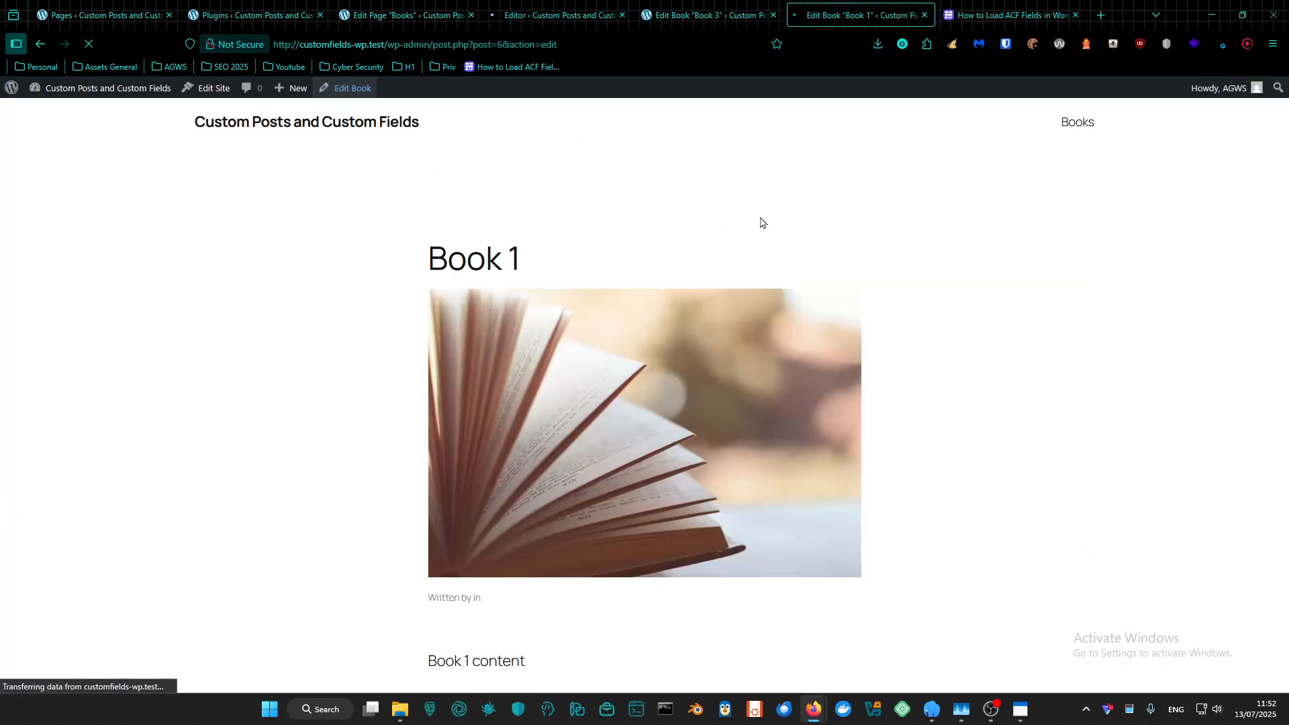
Open the Media Library for choosing Book 3's featured image
click(765, 25)
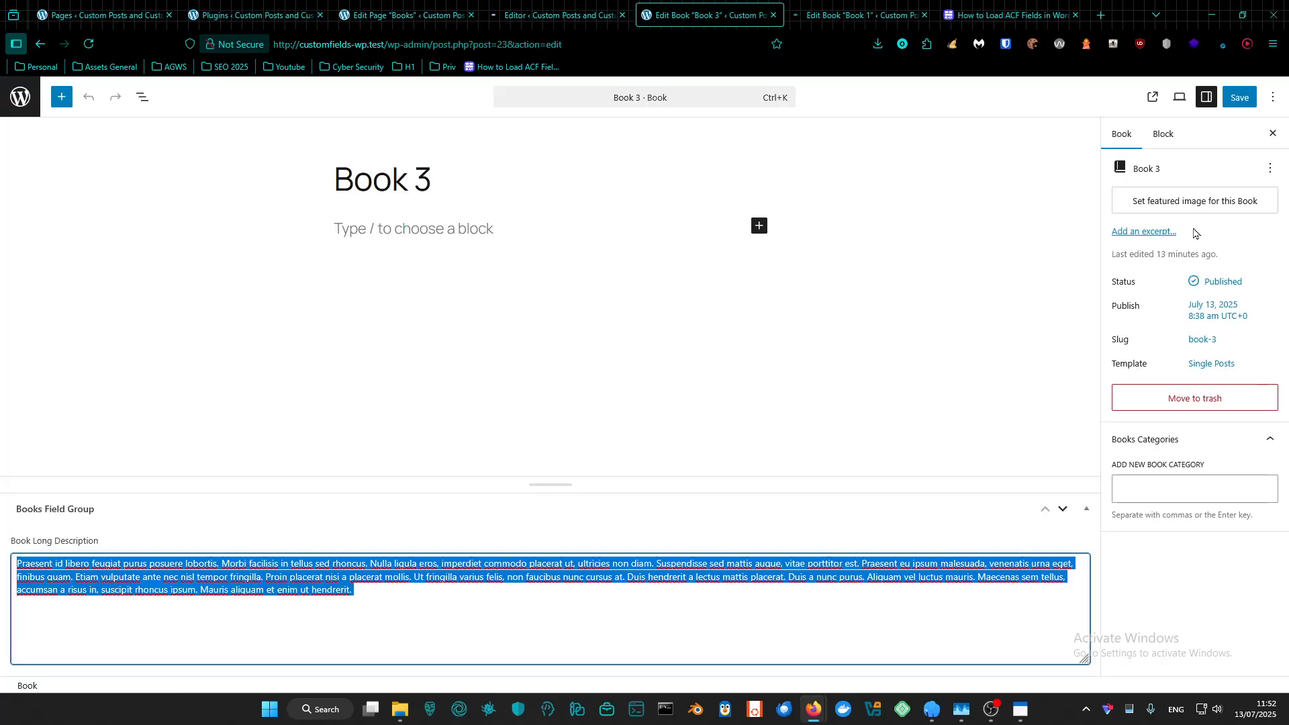
click(1178, 204)
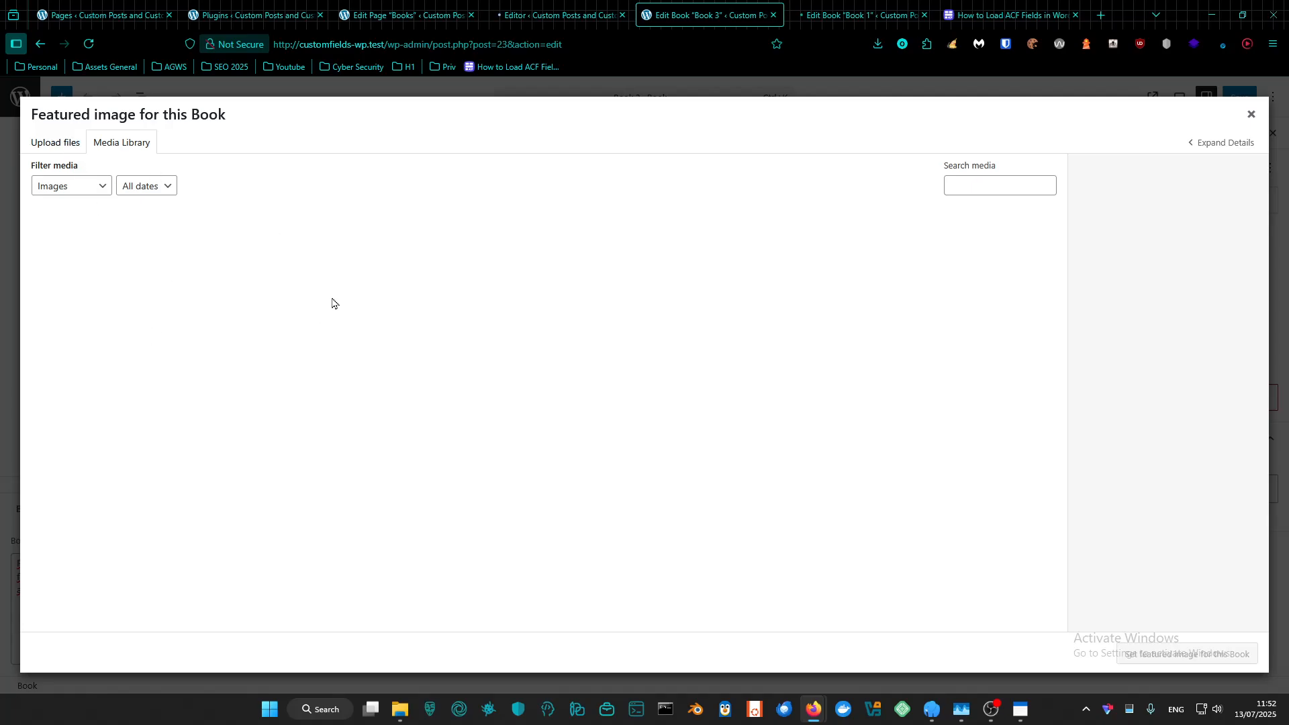
click(67, 143)
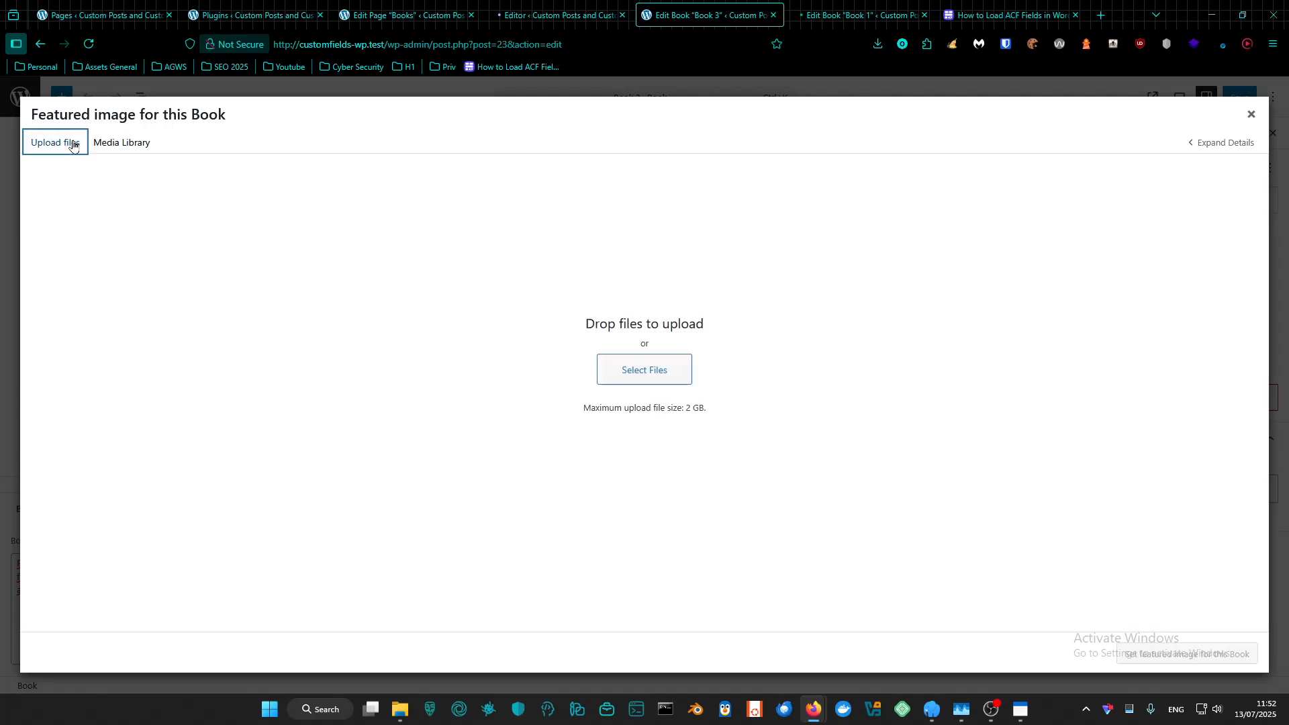
click(148, 138)
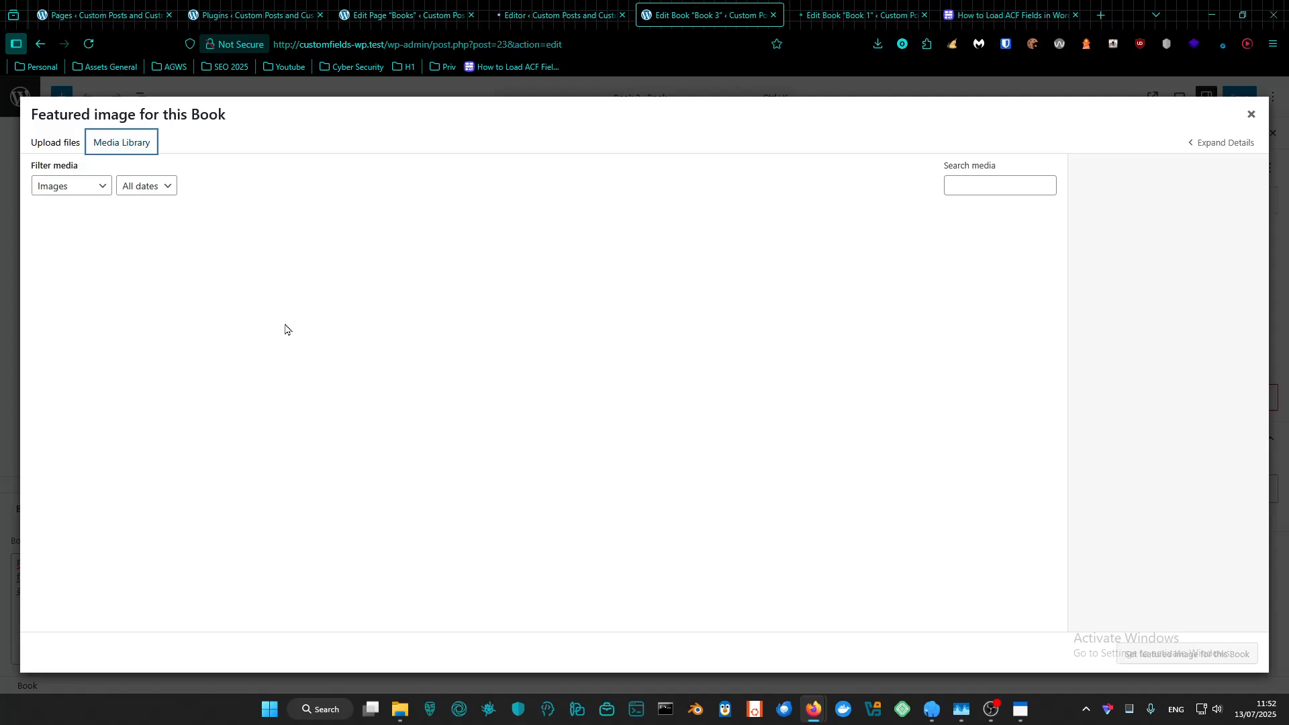
Search the web for "pexels" in a new browser tab
click(1100, 14)
text(pexel)
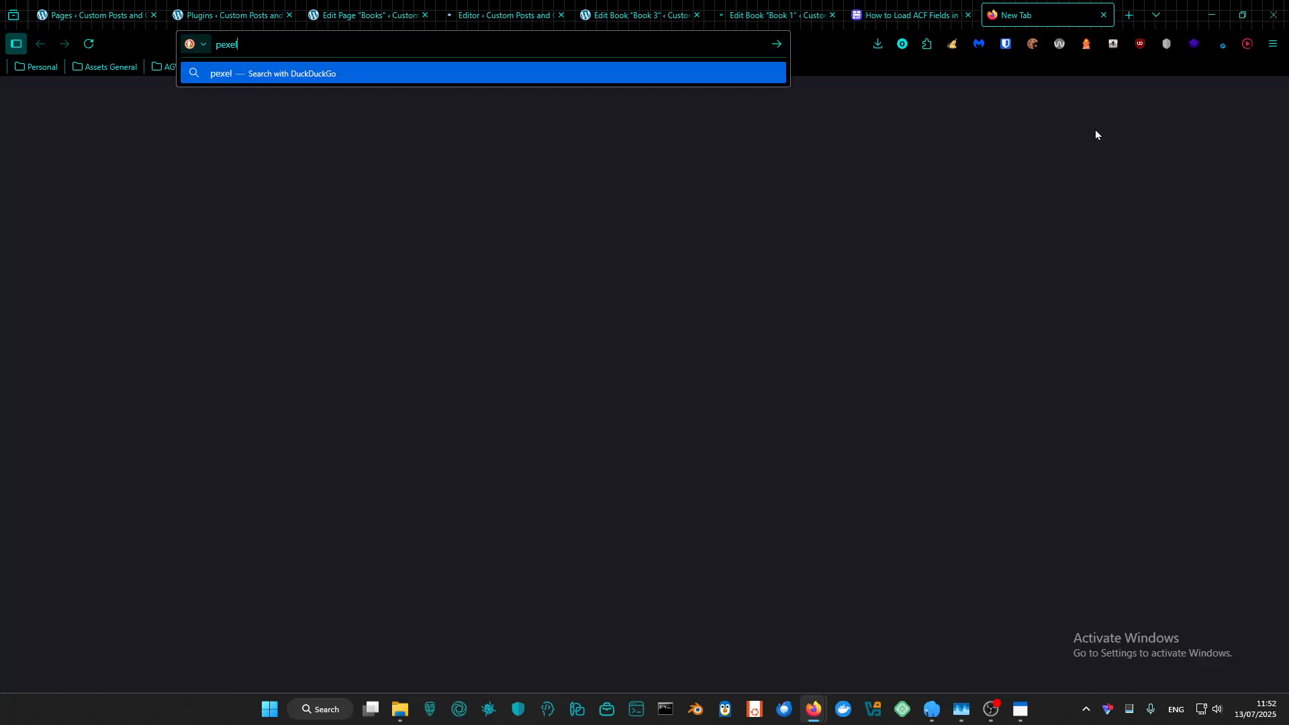
text(s)
key(Return)
Set the existing pexels-caio-46274 open-book image as Book 3's featured image and save the book
click(638, 15)
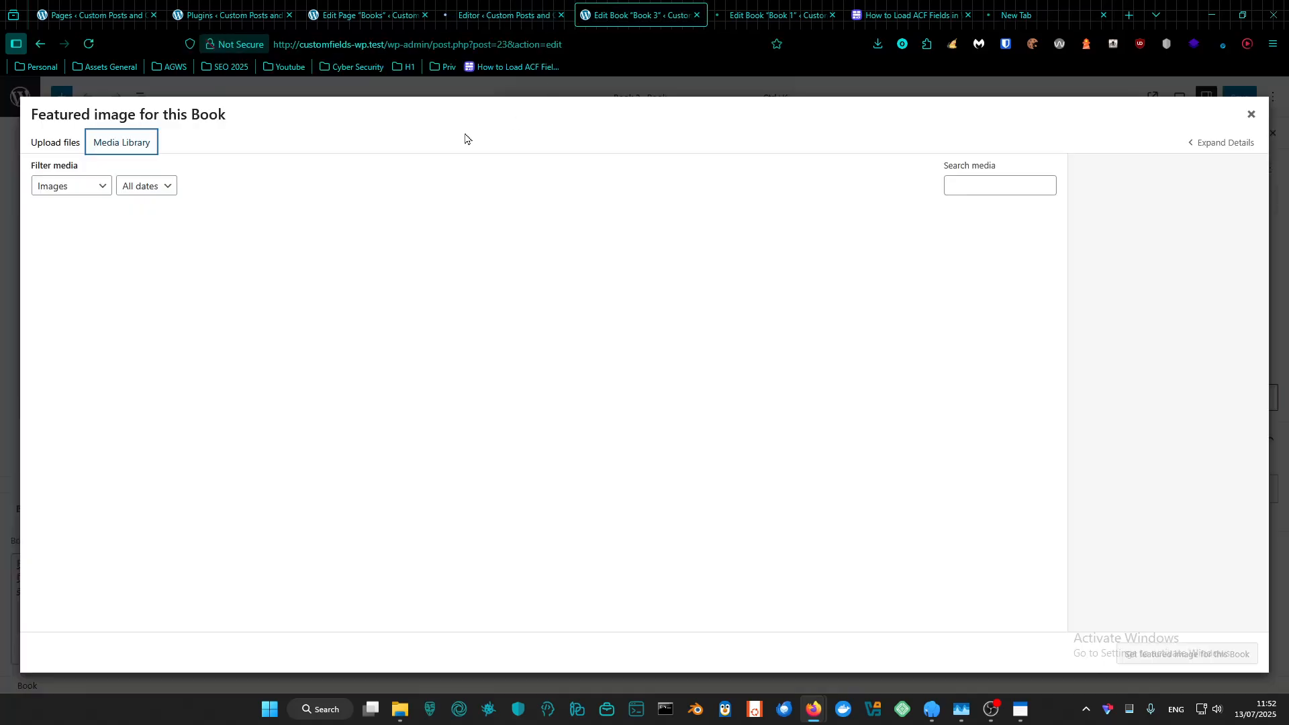
click(74, 146)
click(127, 143)
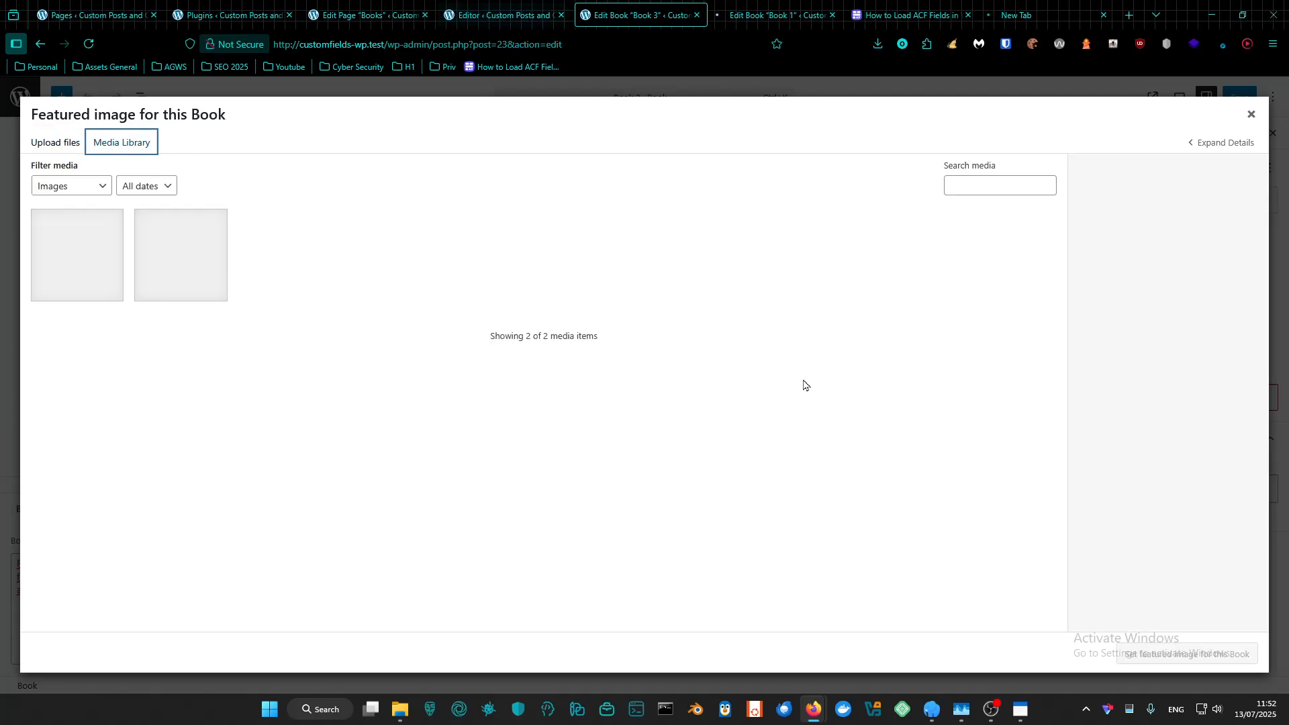
click(219, 271)
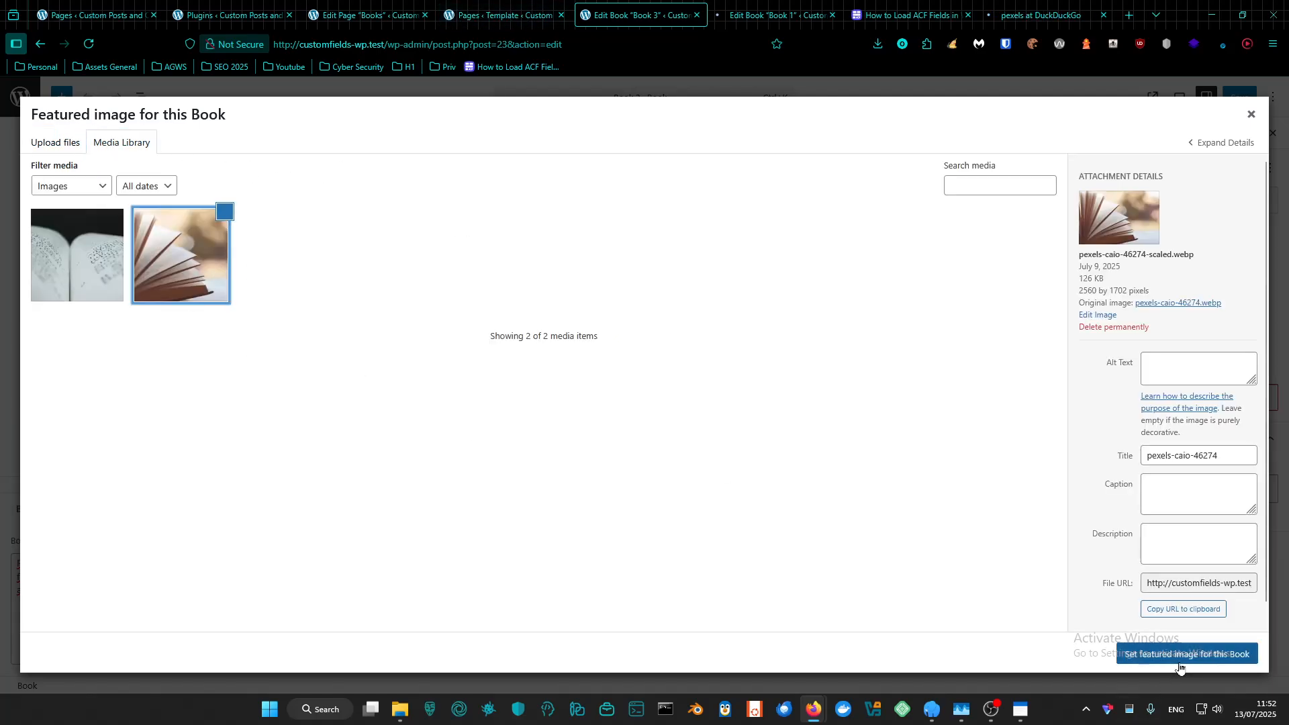
click(1148, 654)
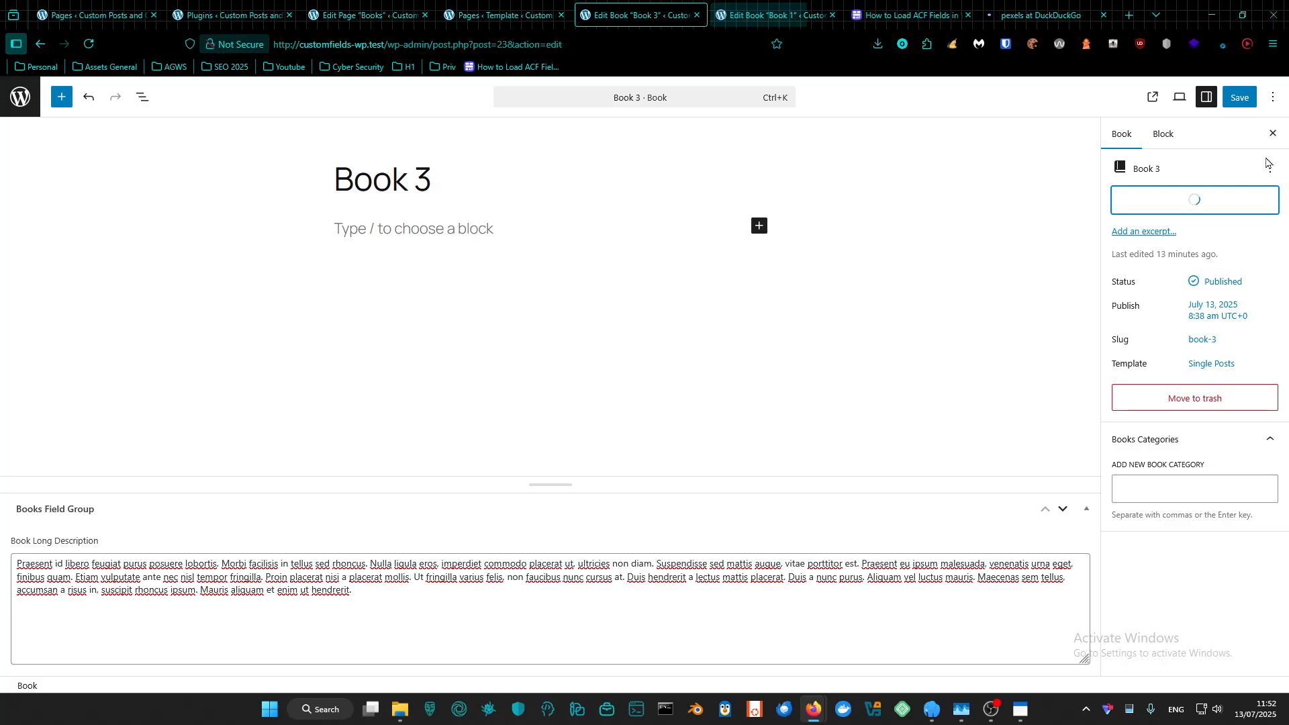
click(1251, 106)
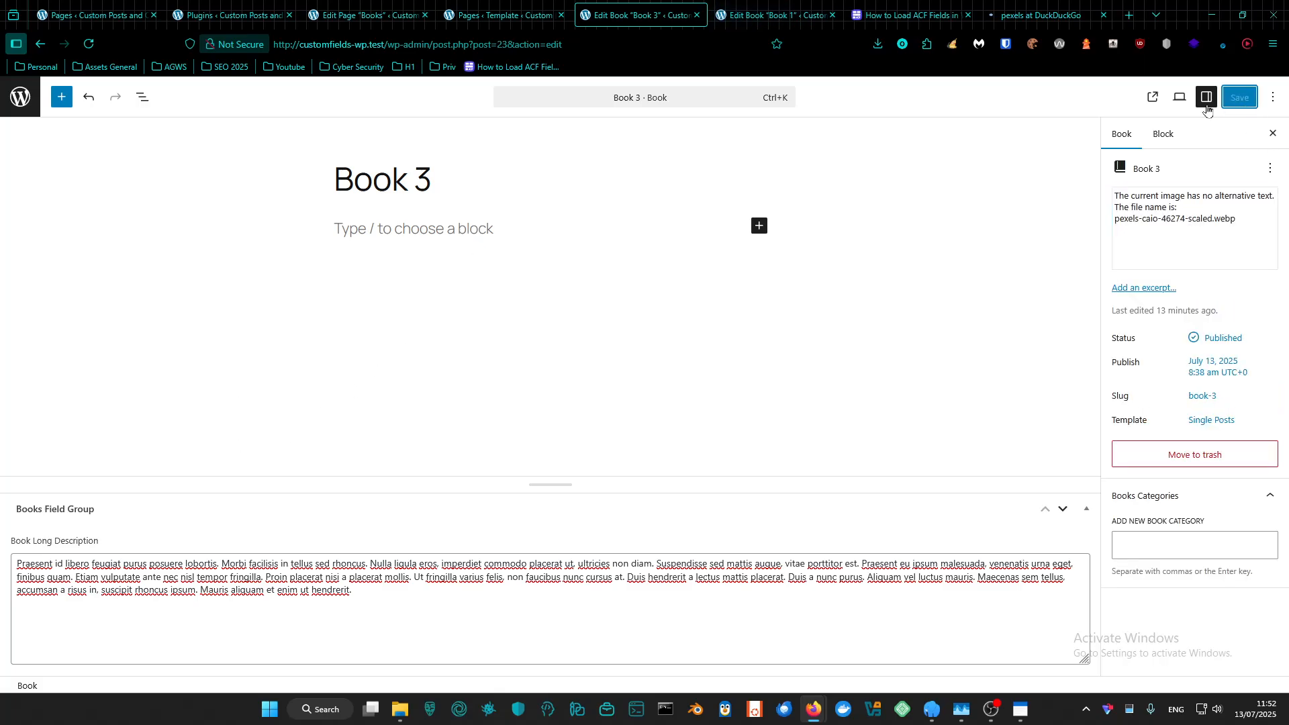
Paste the copied text into Book 1's Book Long Description field and save the book
key(ctrl+Tab)
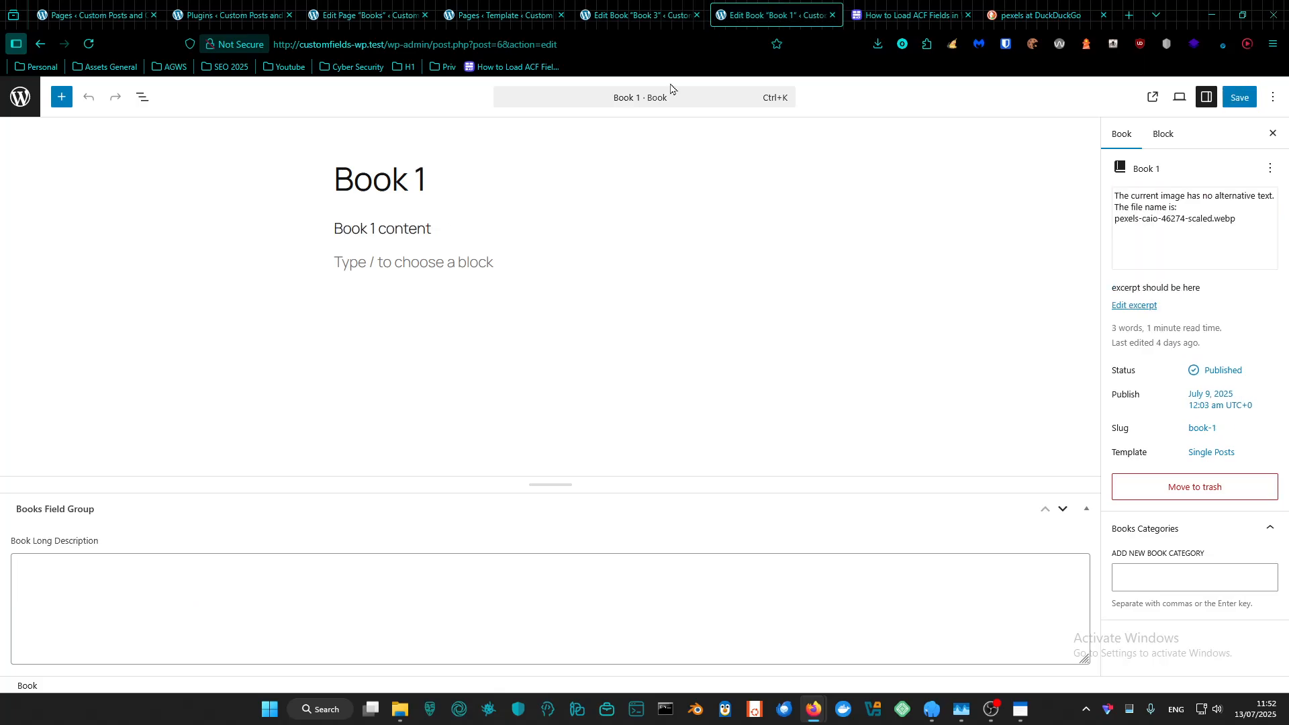
click(288, 566)
key(ctrl+v)
click(1250, 106)
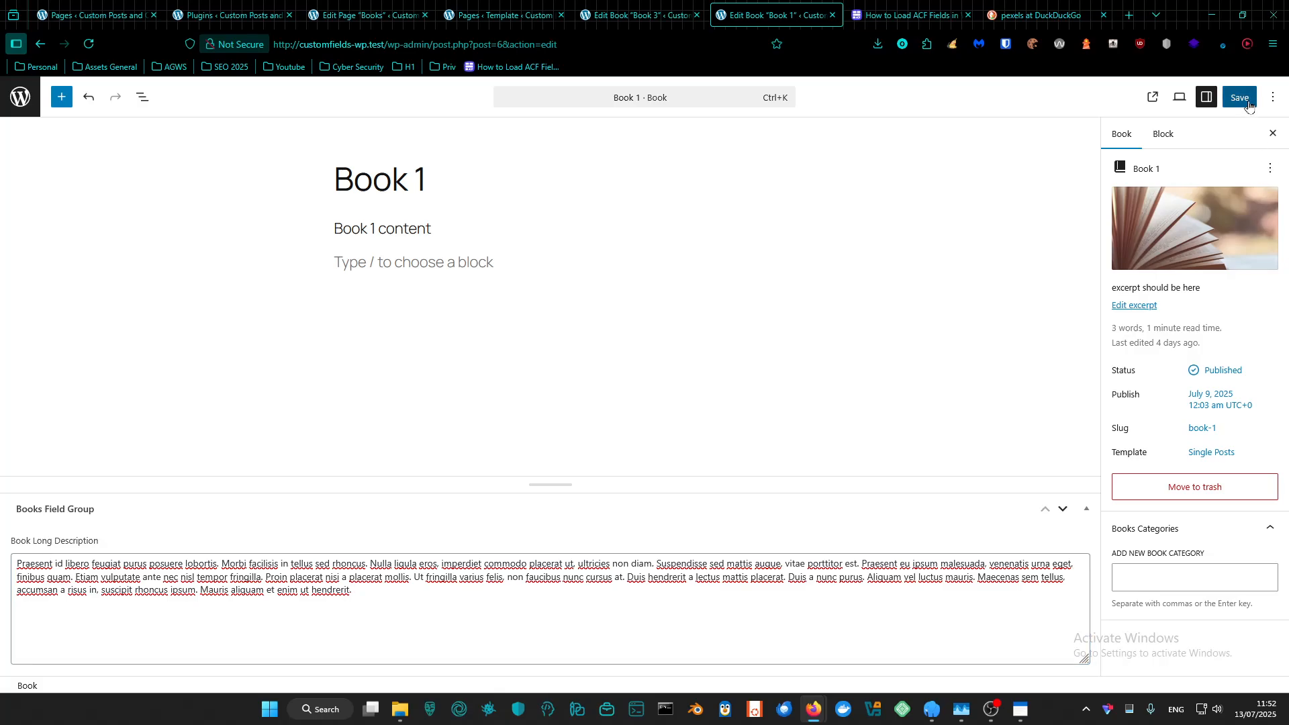
click(1249, 105)
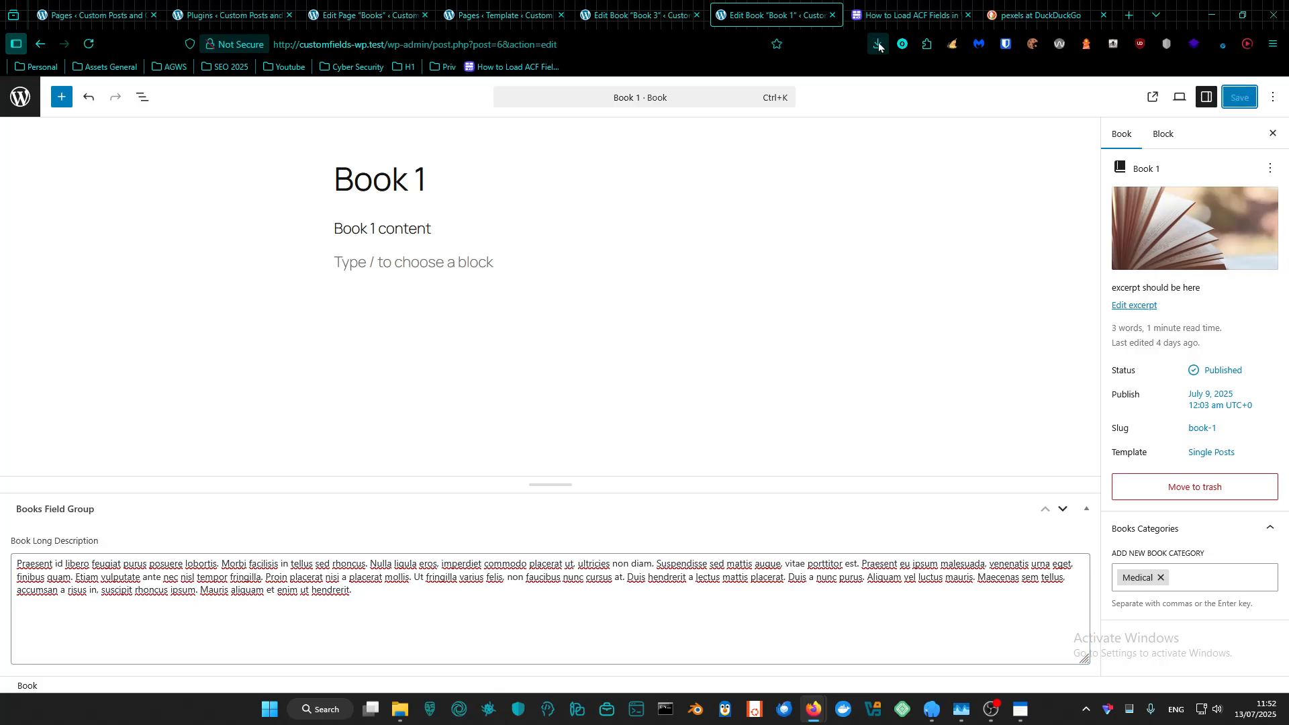
Return to the Site Editor, leave the Pages template, and look through the list of all templates
key(ctrl+shift+Tab)
key(ctrl+shift+Tab)
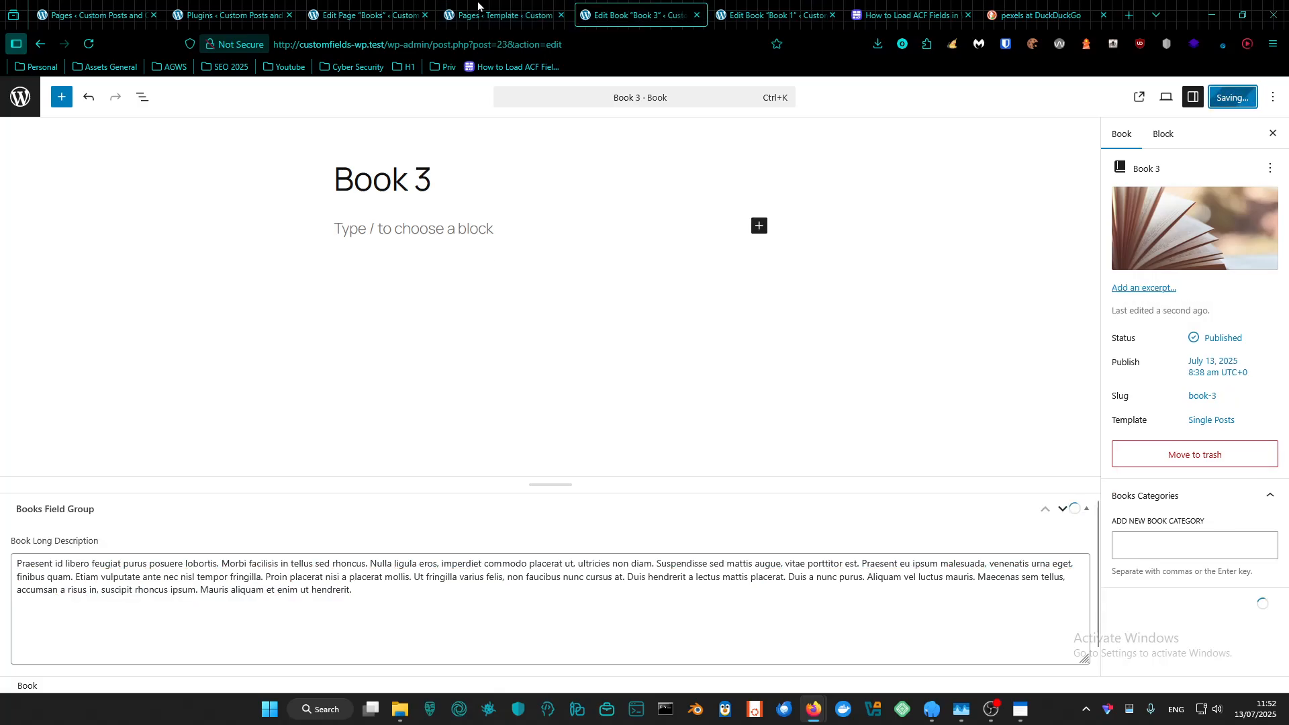
click(698, 535)
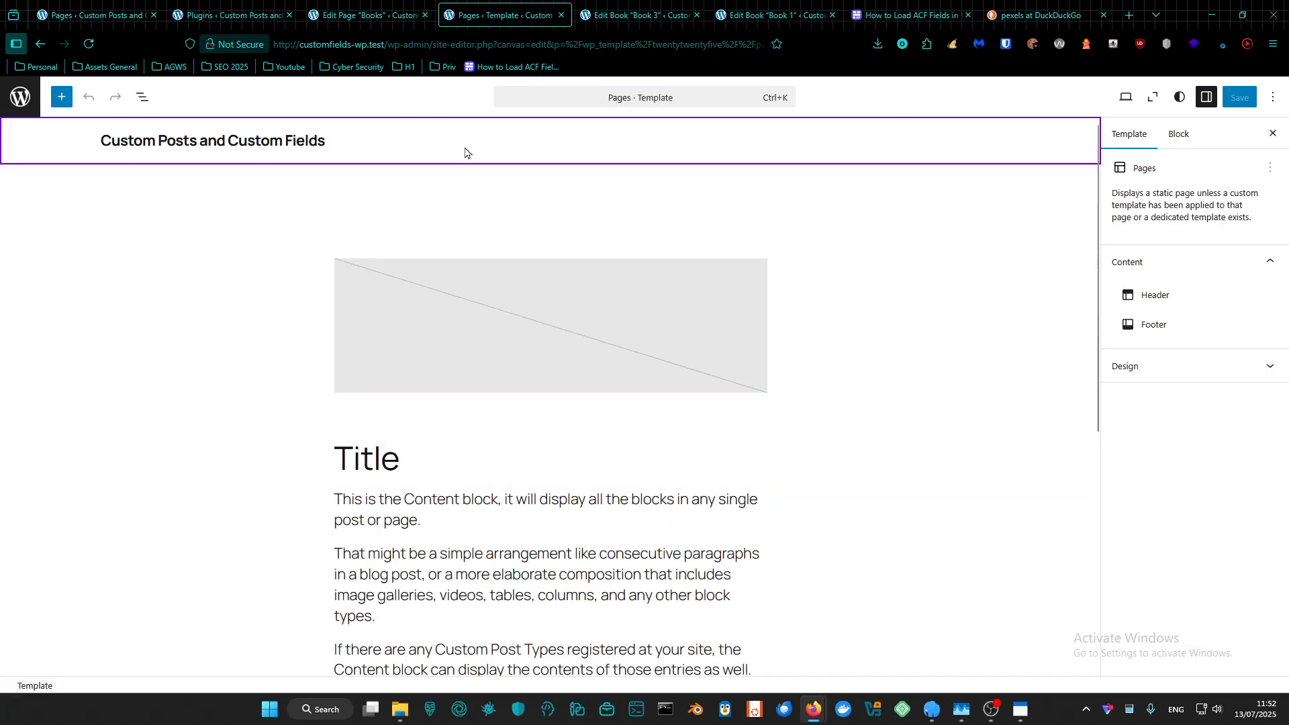
scroll(262, 176, down, 2)
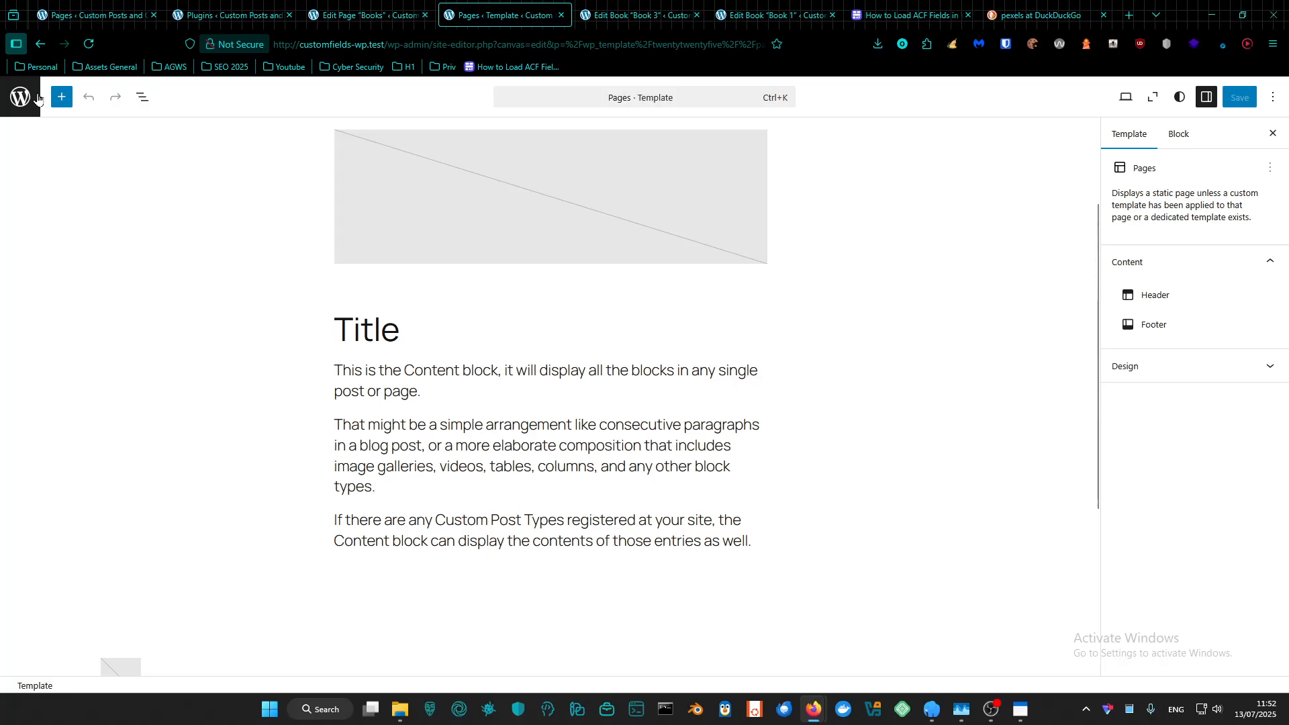
click(20, 96)
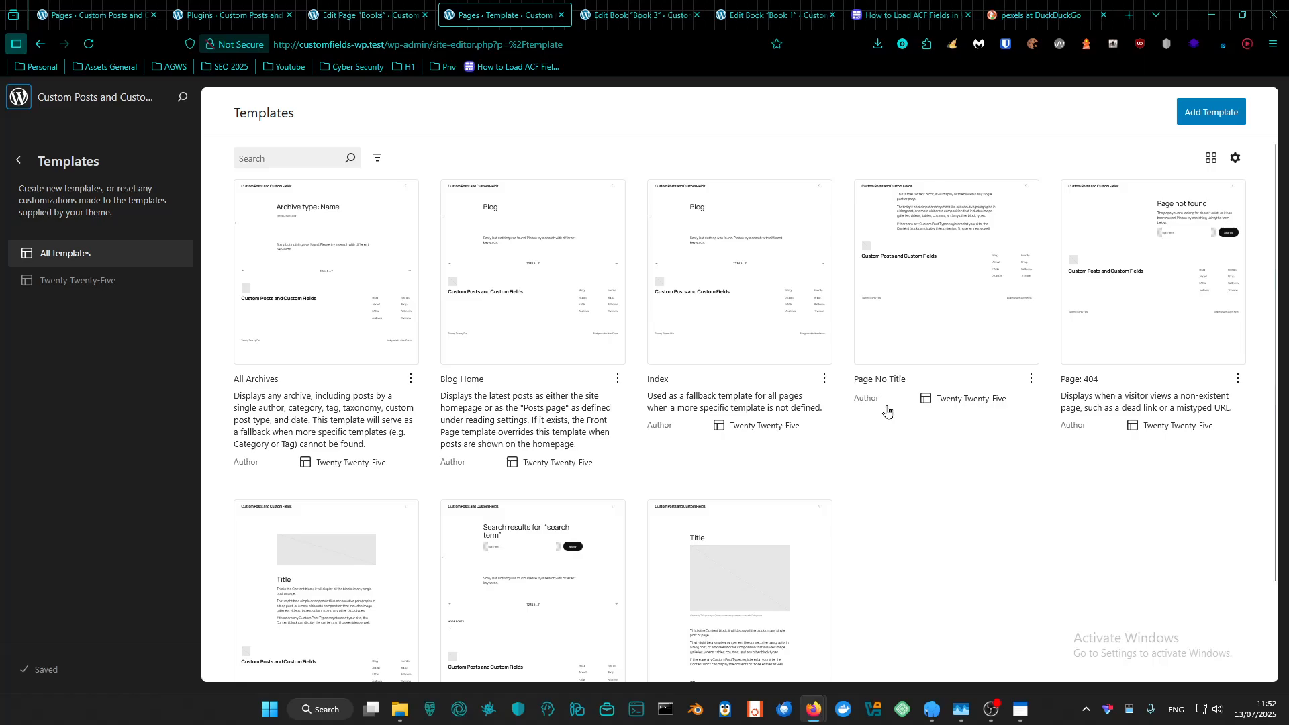
scroll(779, 470, down, 2)
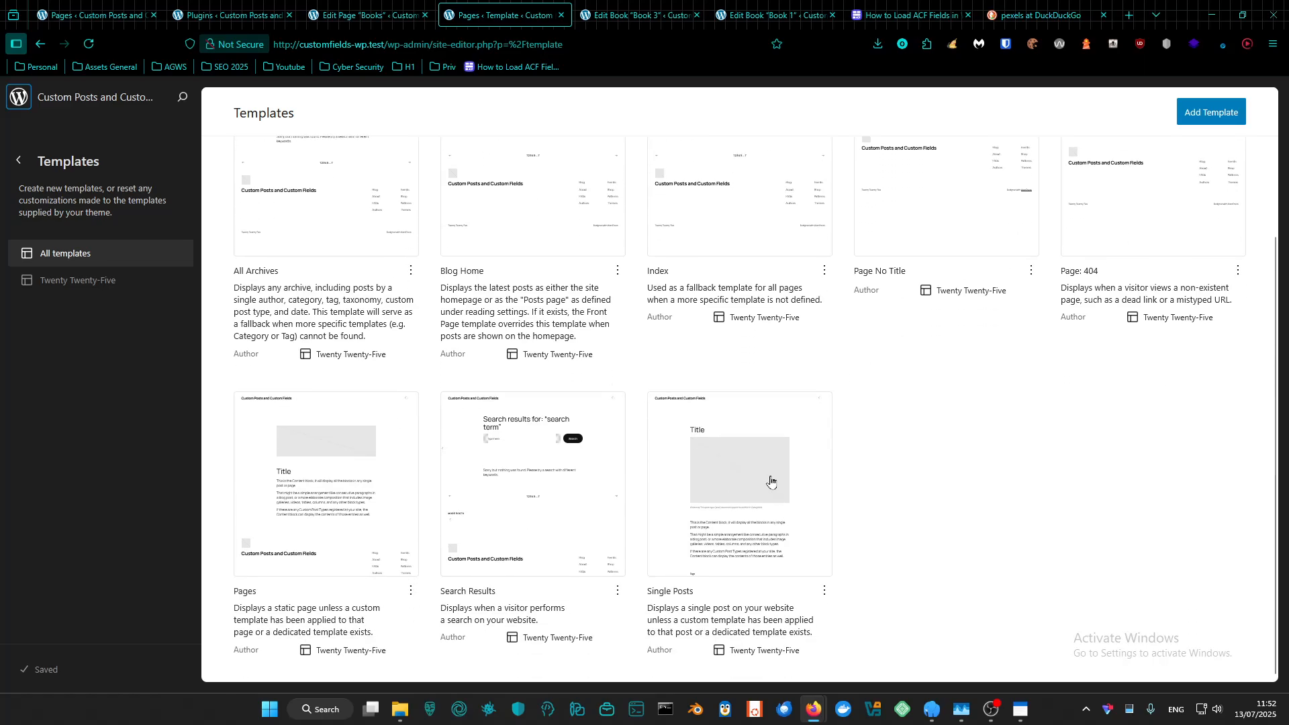
scroll(894, 563, up, 2)
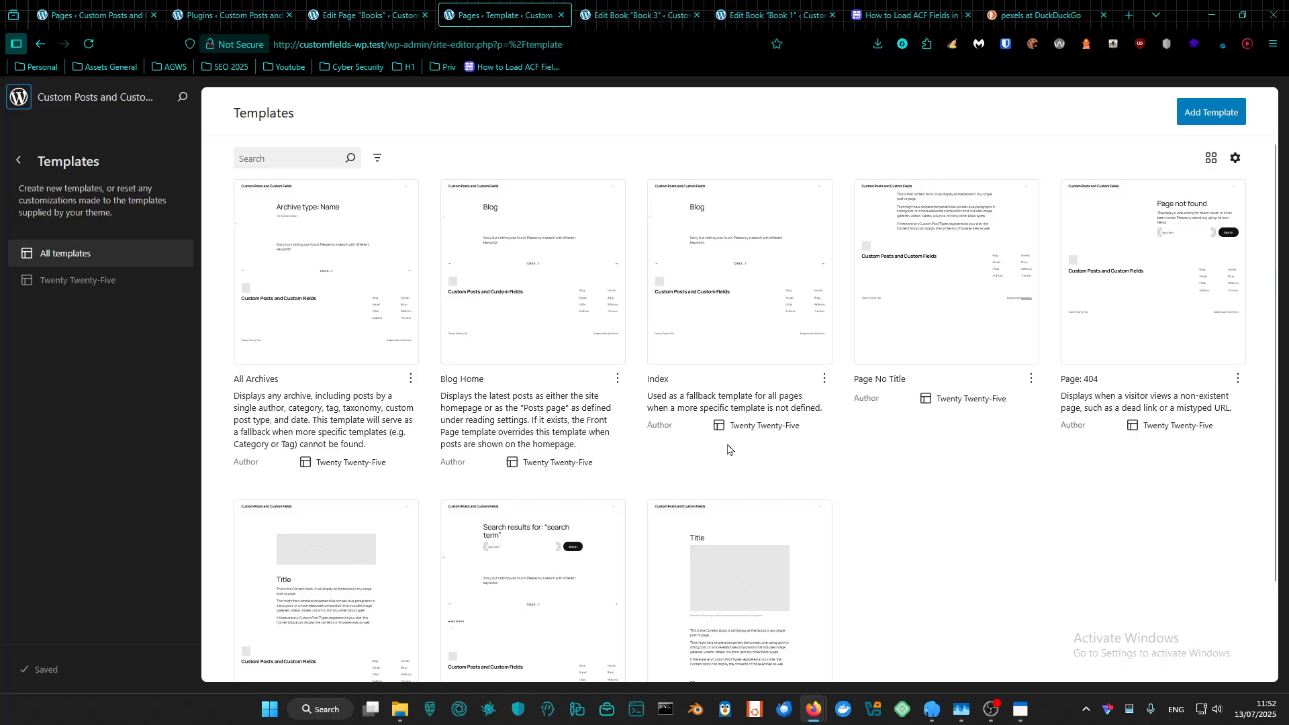
Add a new Single item: Book template that applies to All Books
click(1199, 111)
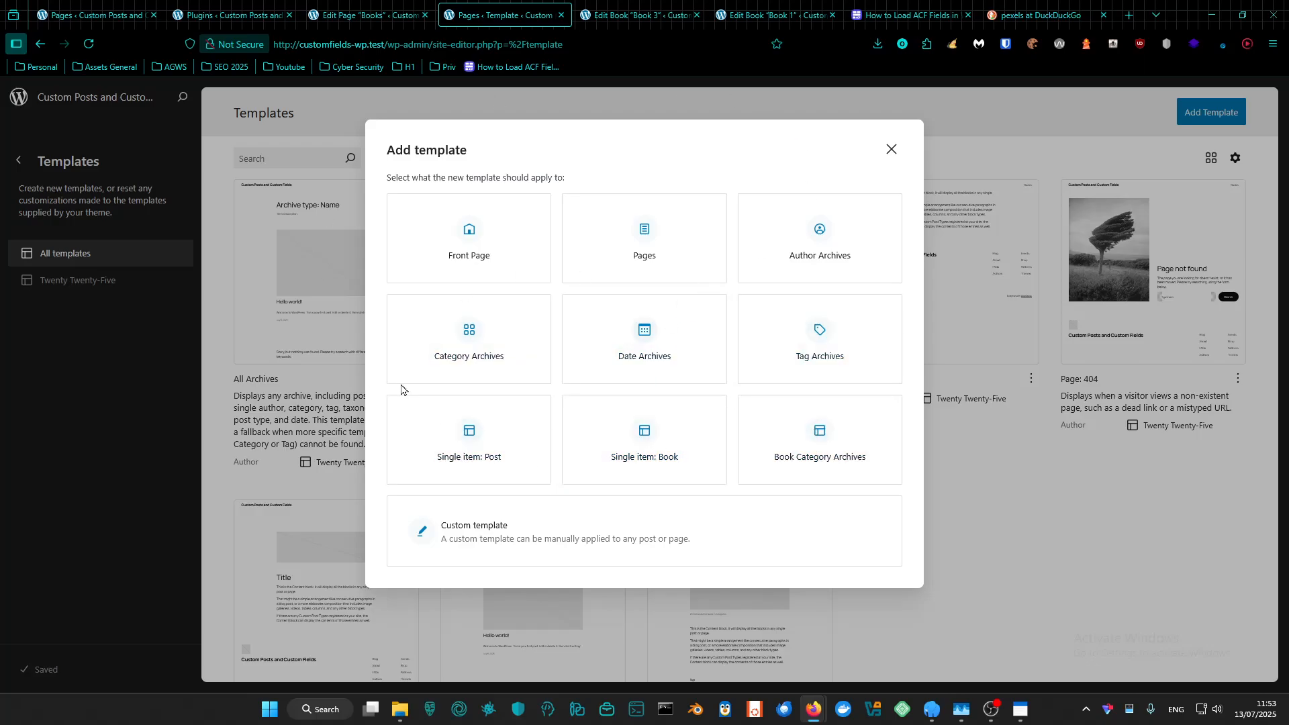
click(646, 449)
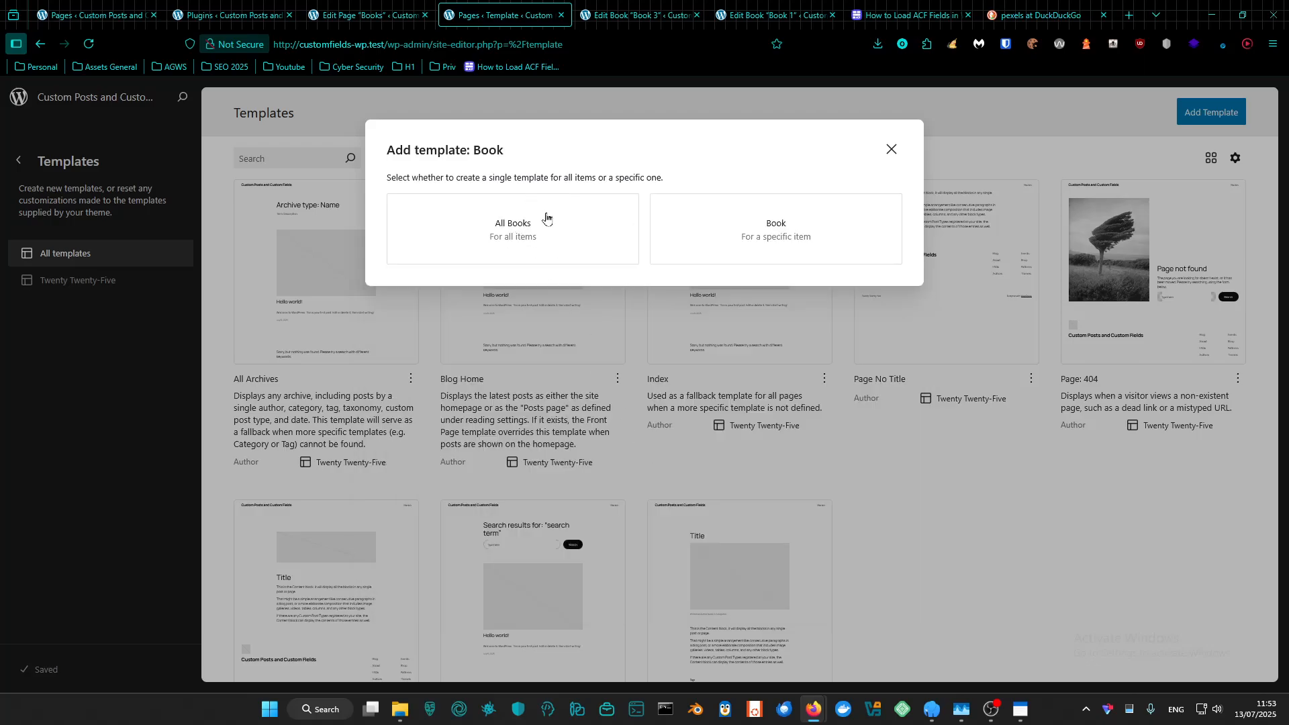
click(503, 258)
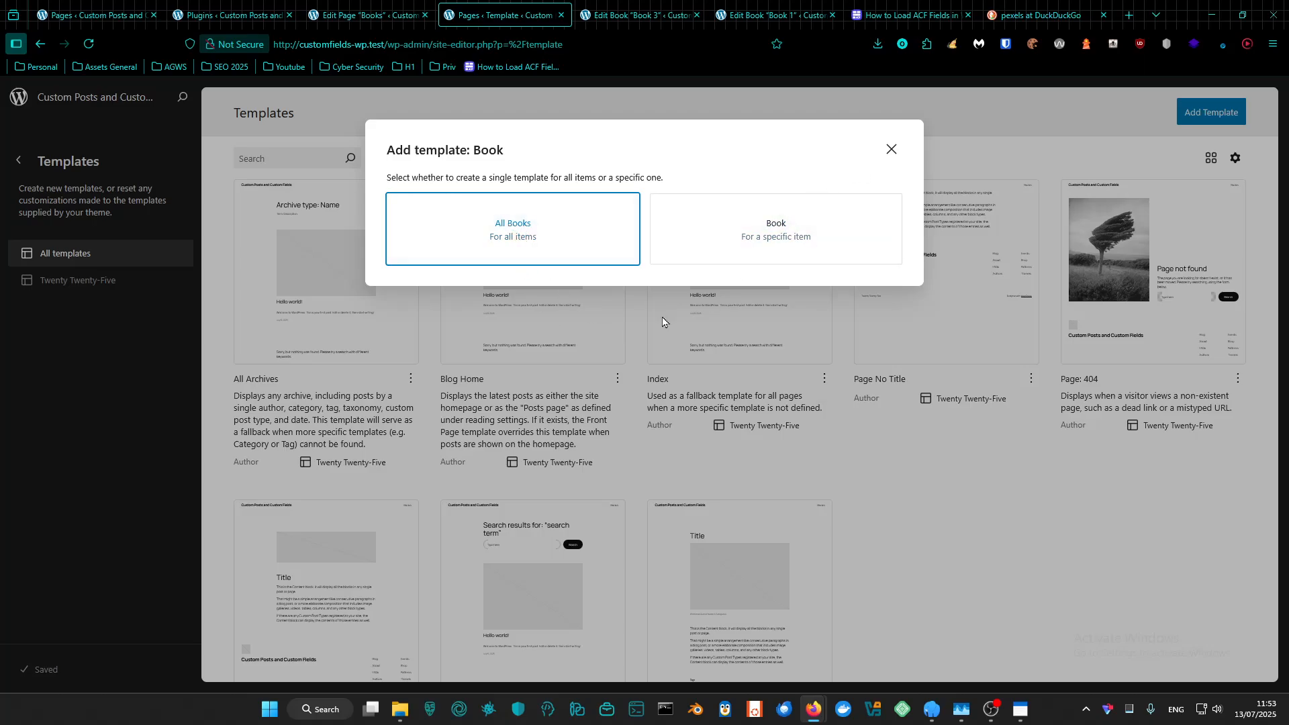
click(800, 240)
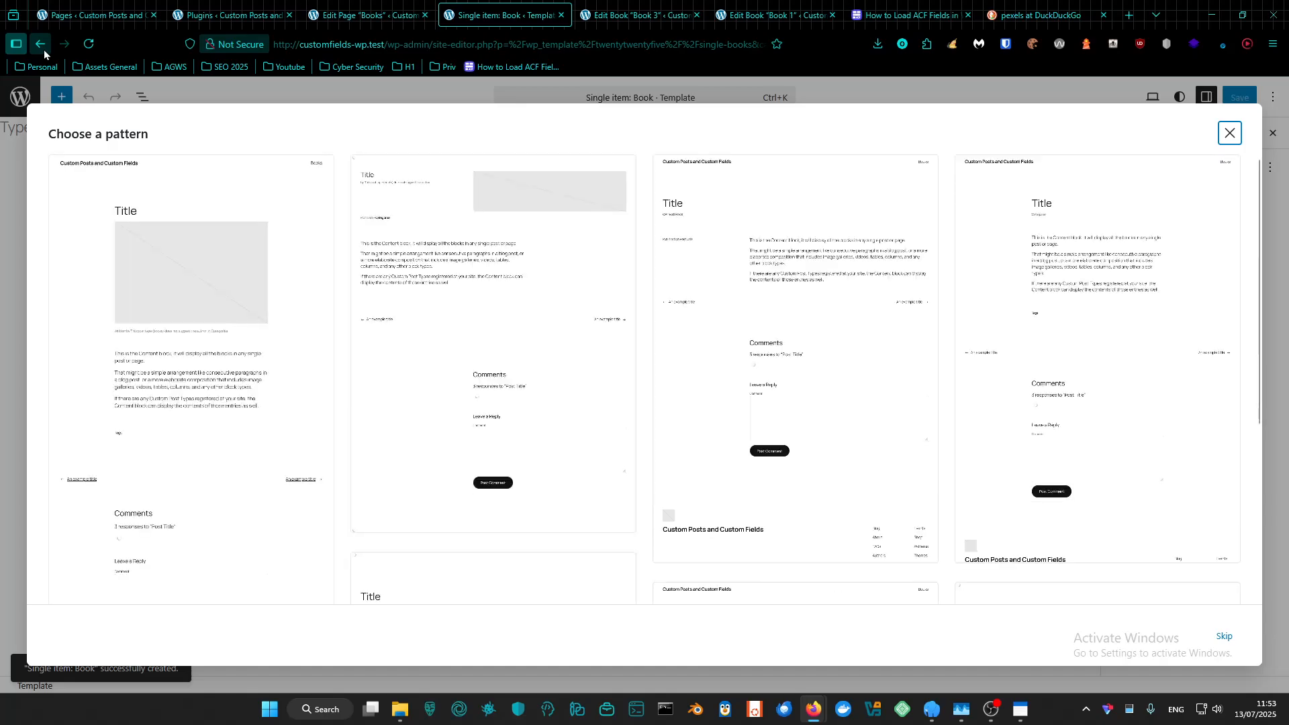
Return to the list of all templates and delete the empty Single item: Book template
click(43, 50)
scroll(850, 526, down, 3)
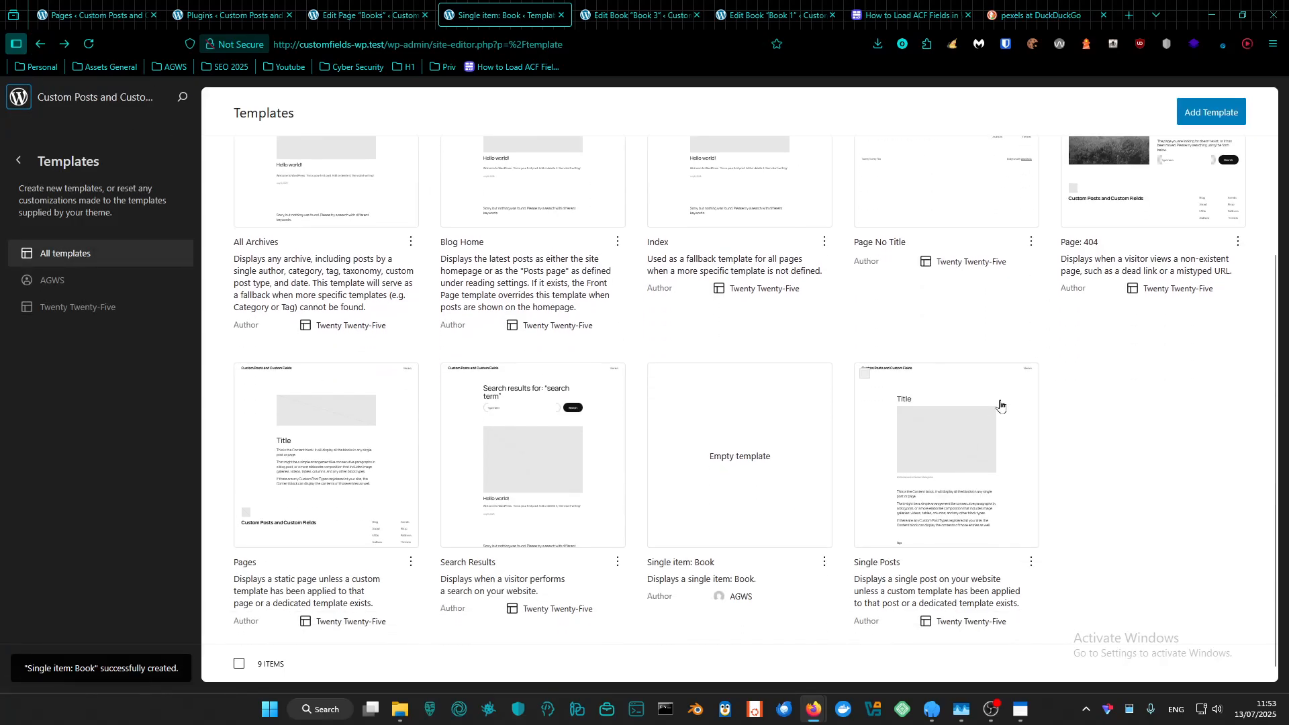
click(827, 564)
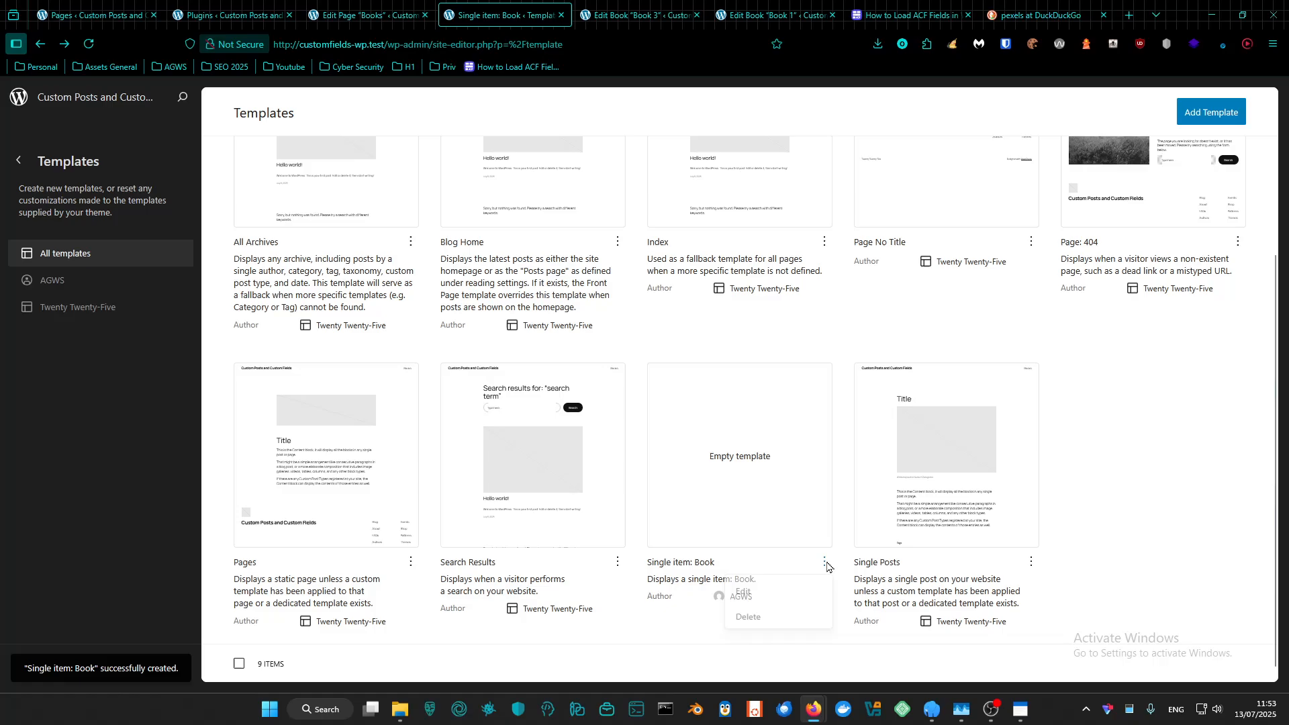
click(791, 617)
click(781, 405)
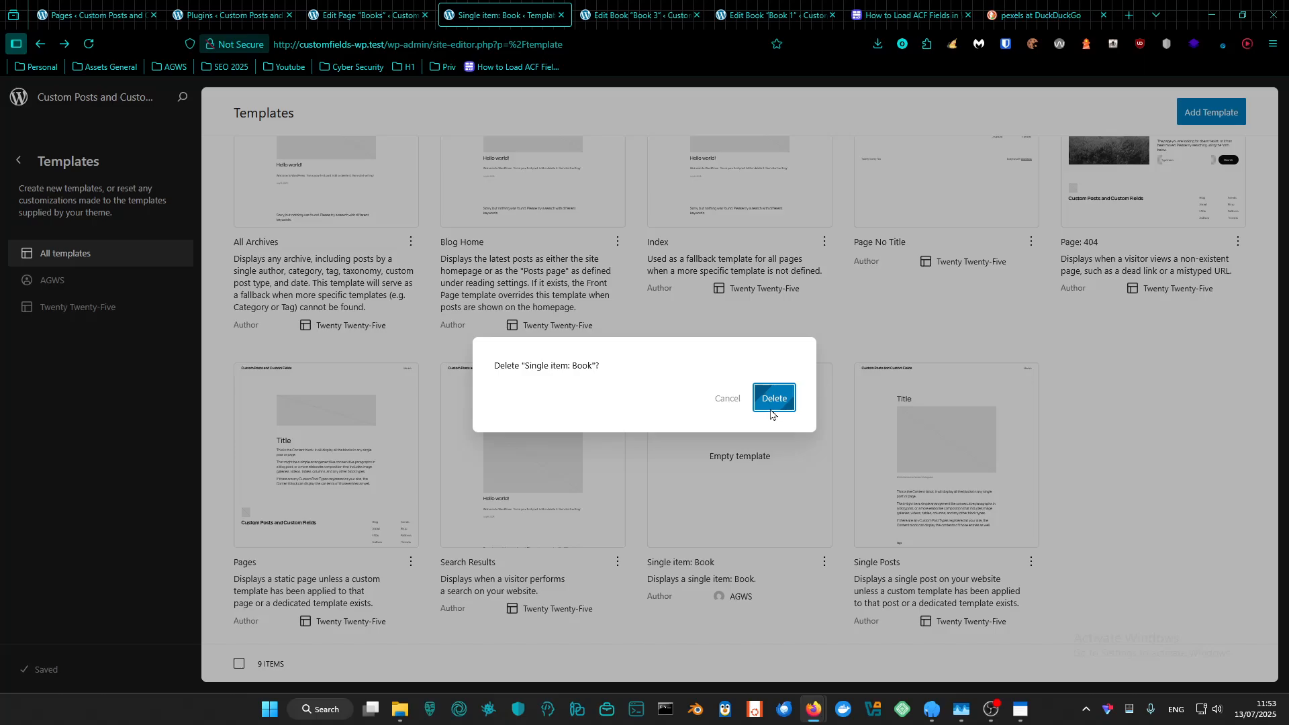
Close the Book 3 editing tab
click(678, 16)
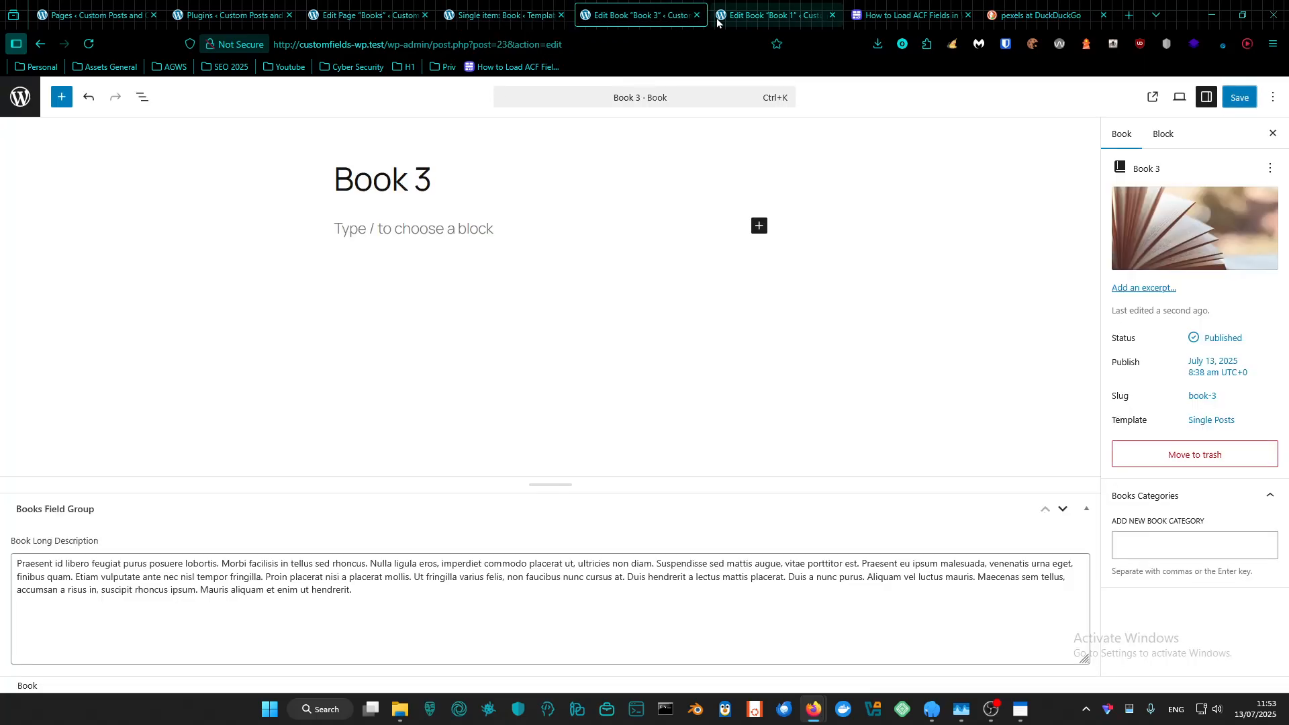
click(697, 15)
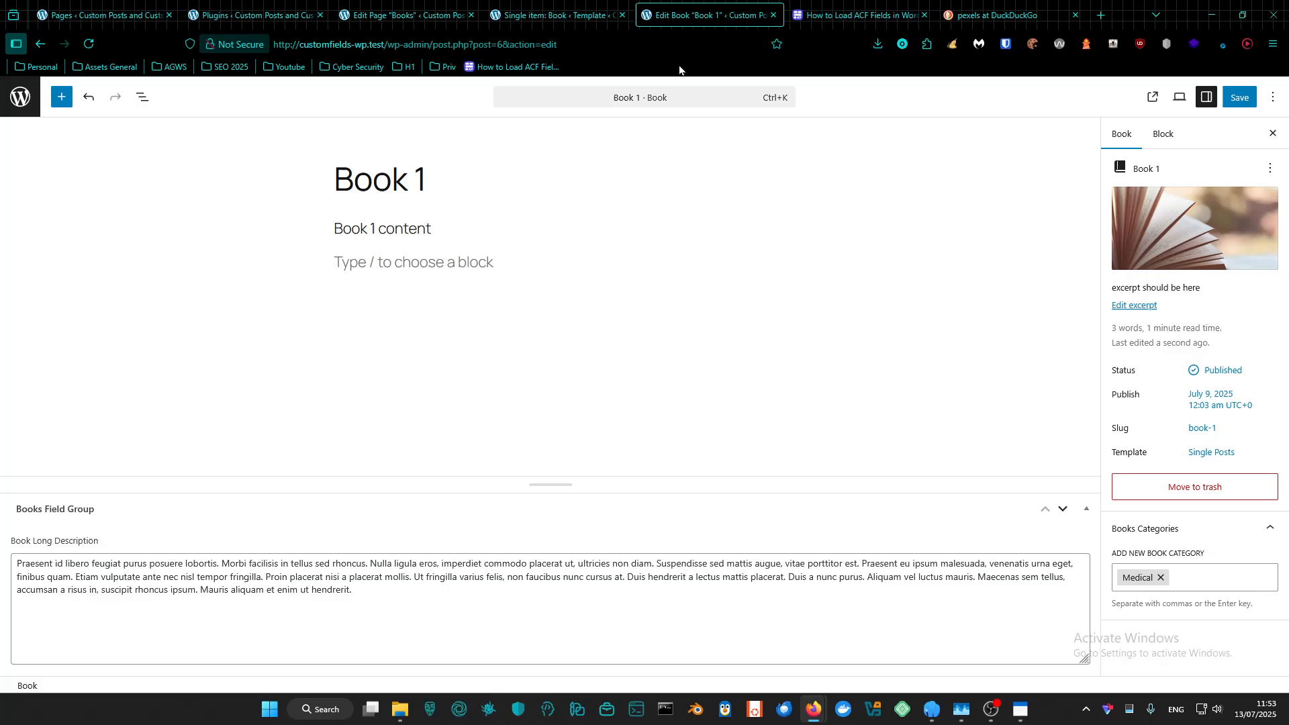
click(987, 711)
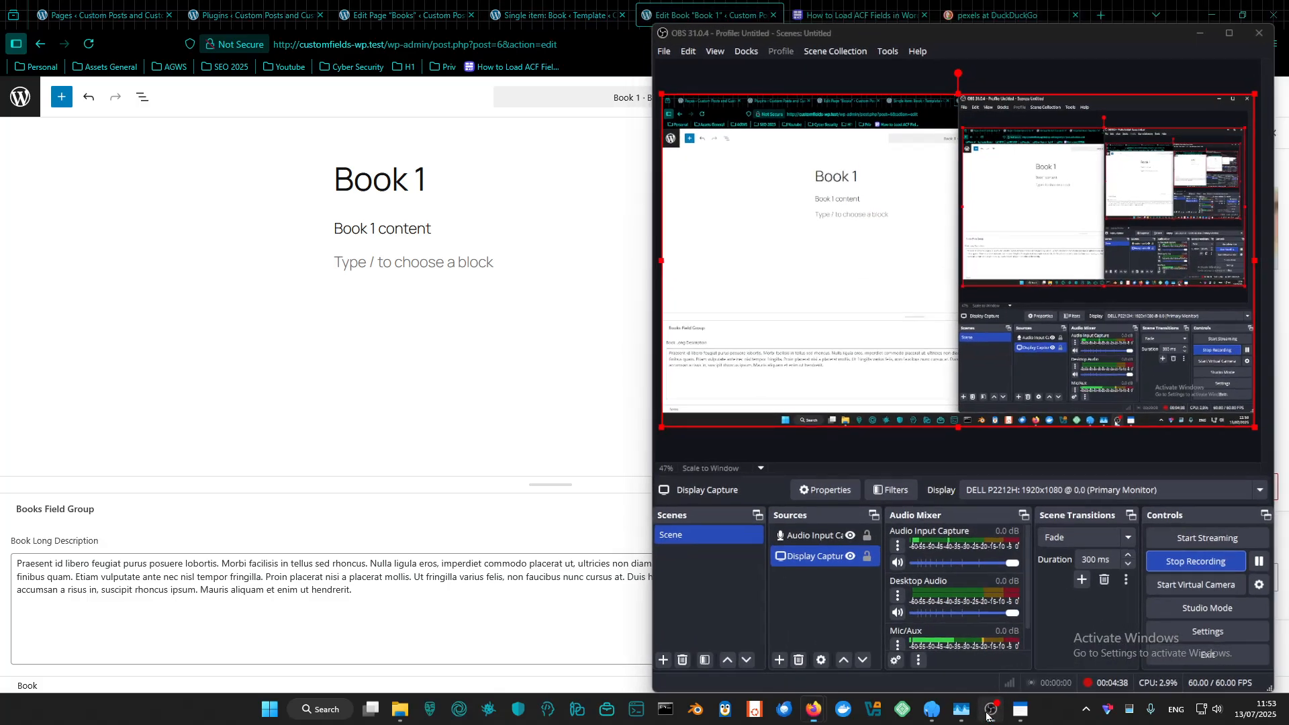
click(987, 711)
Add a Single item: Book template for All Books again, using the large-title header pattern with the featured image beside the title
click(558, 15)
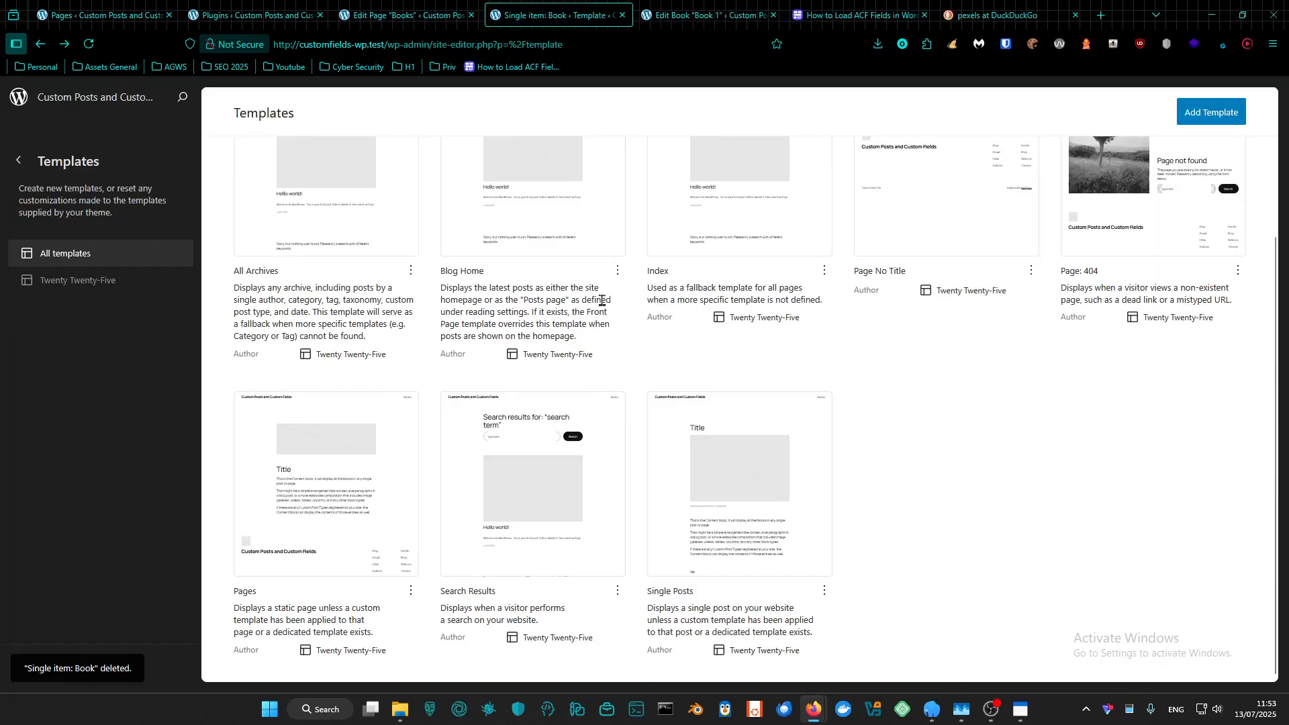
scroll(640, 502, up, 3)
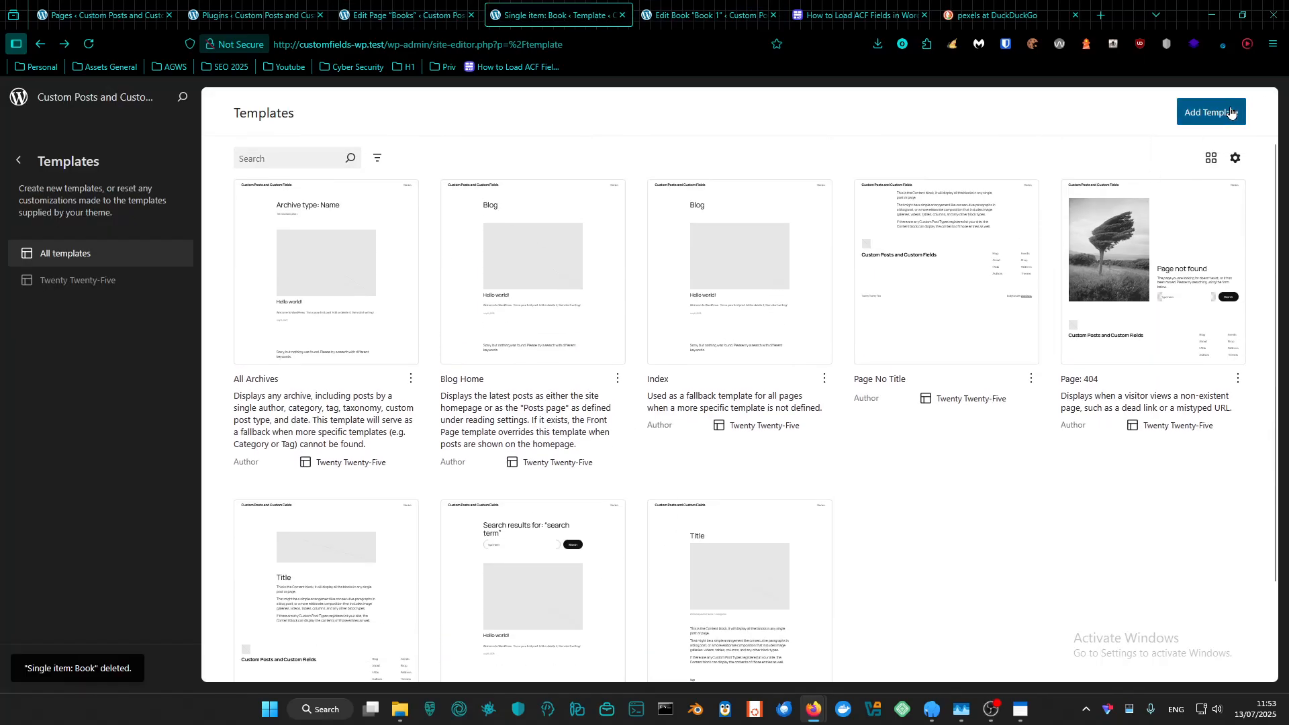
click(1211, 112)
click(631, 435)
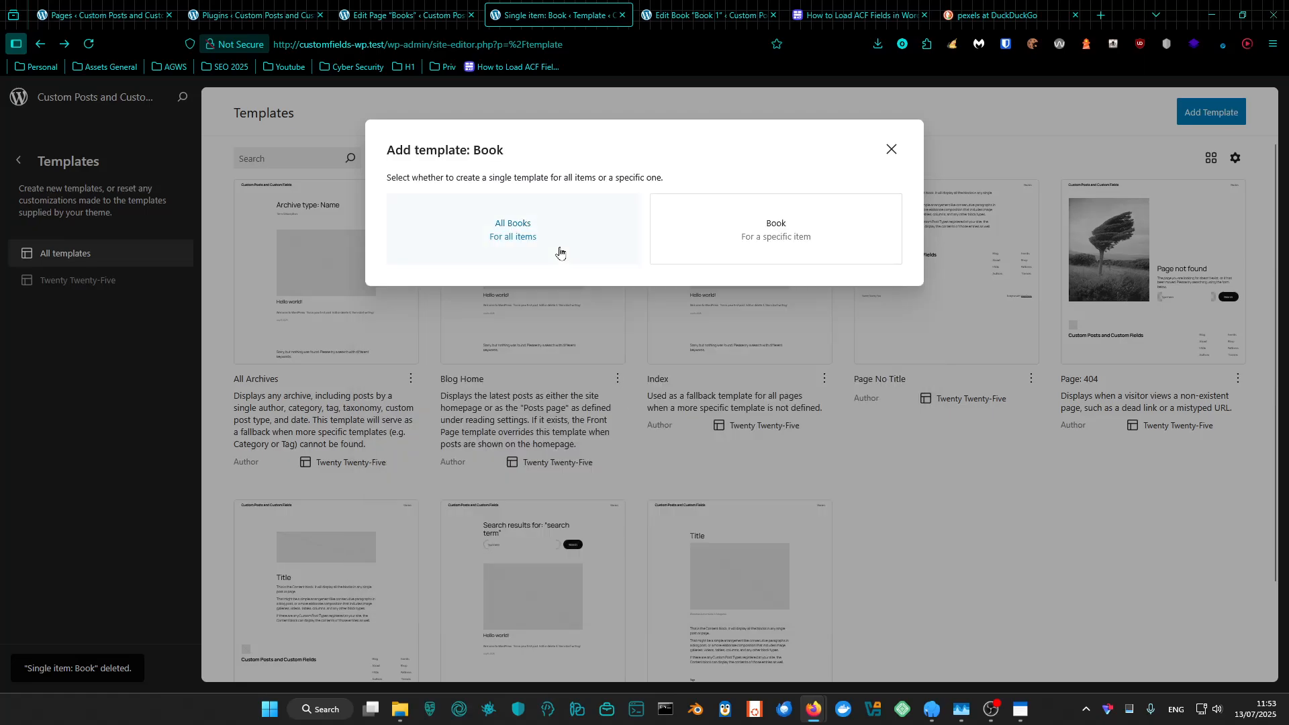
click(536, 245)
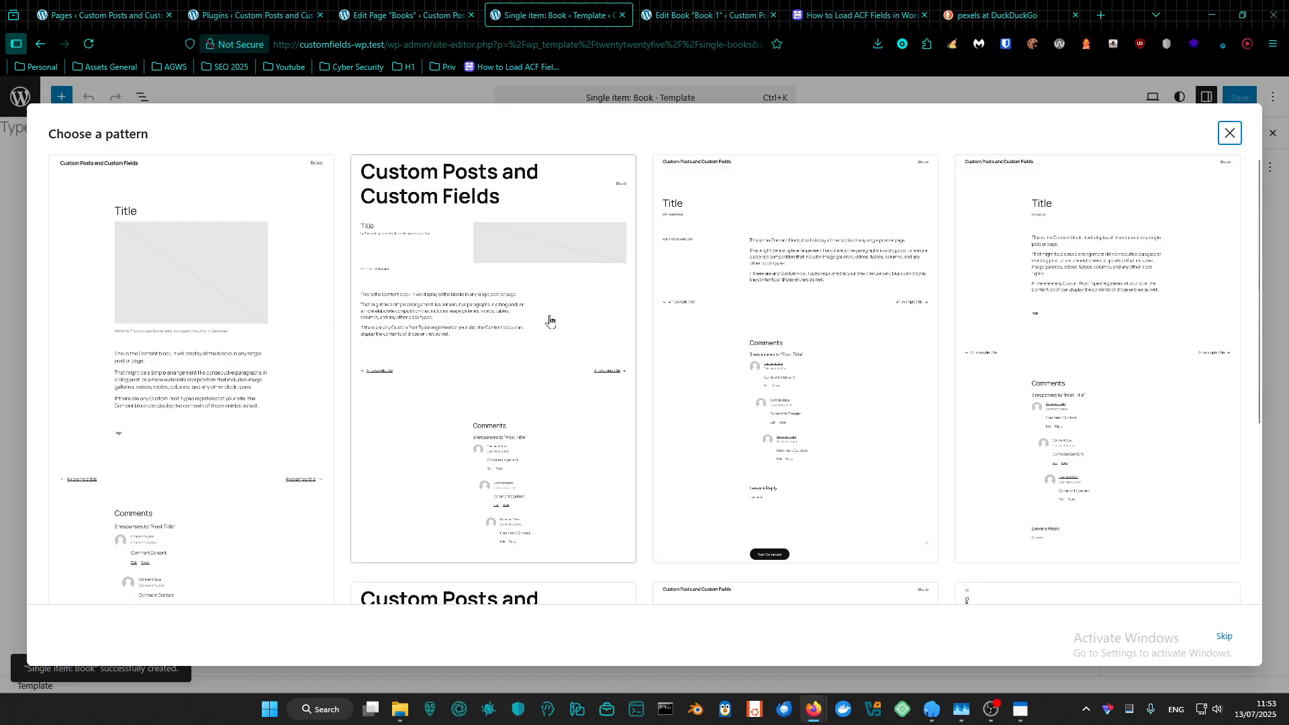
click(507, 313)
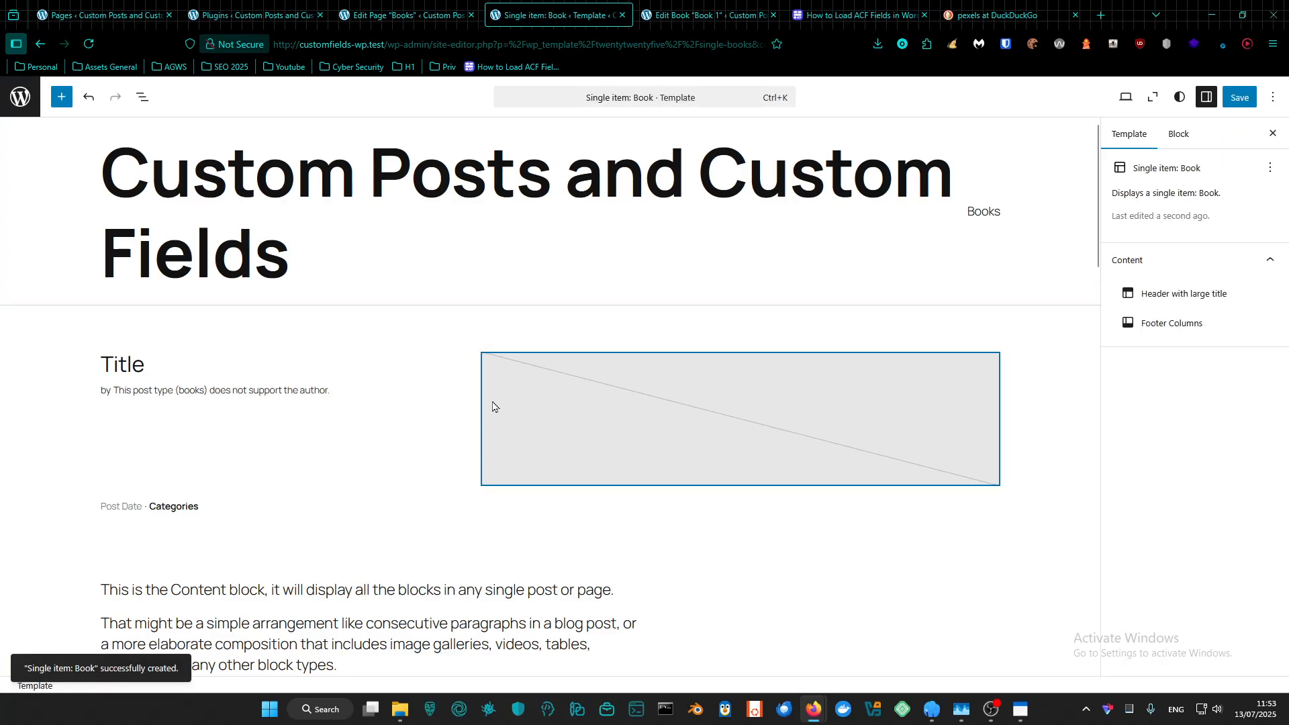
Delete the unsupported Author Name block and the leftover row containing "by" below the template's Title
scroll(304, 444, down, 1)
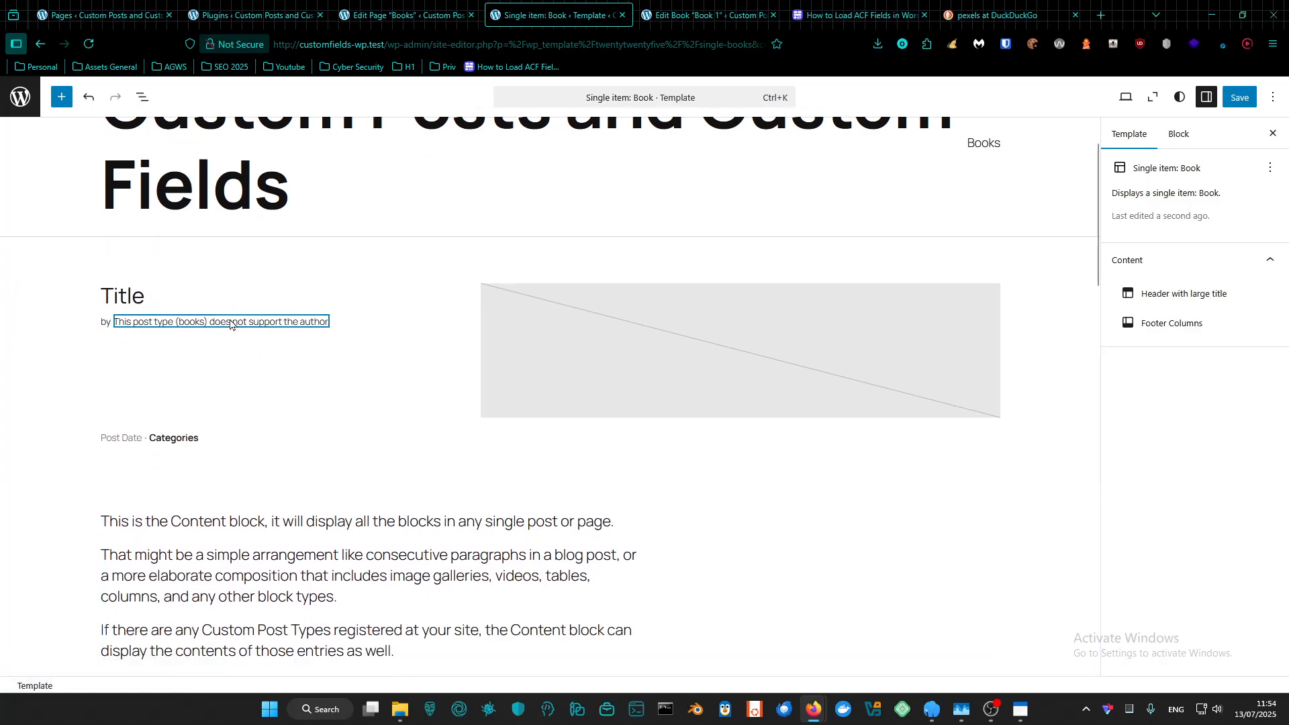
click(119, 326)
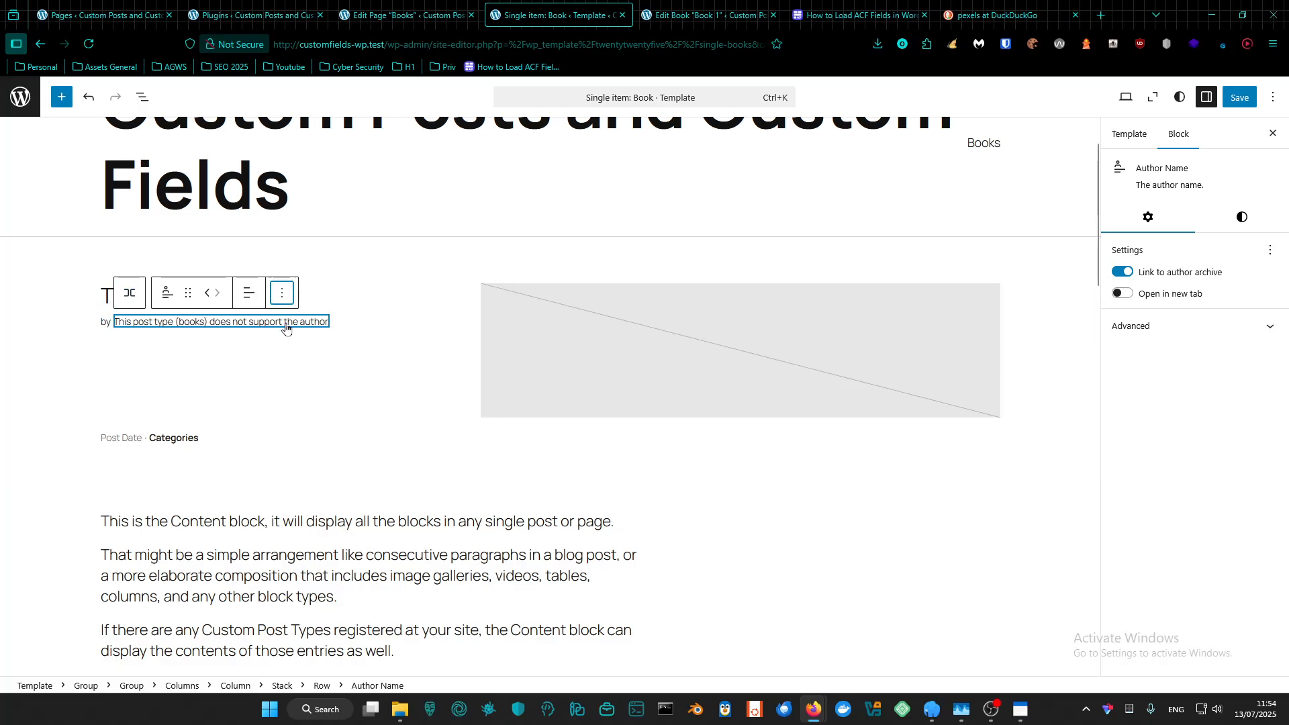
click(282, 293)
click(305, 689)
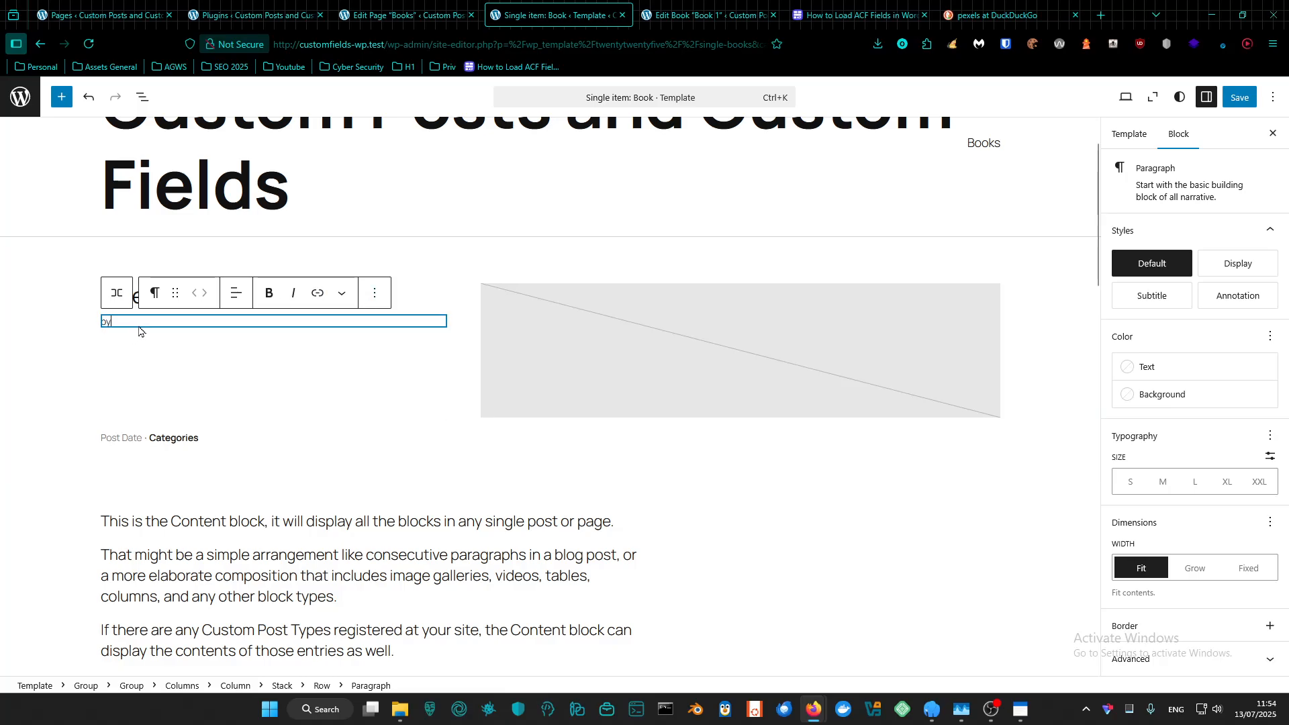
click(117, 292)
click(295, 293)
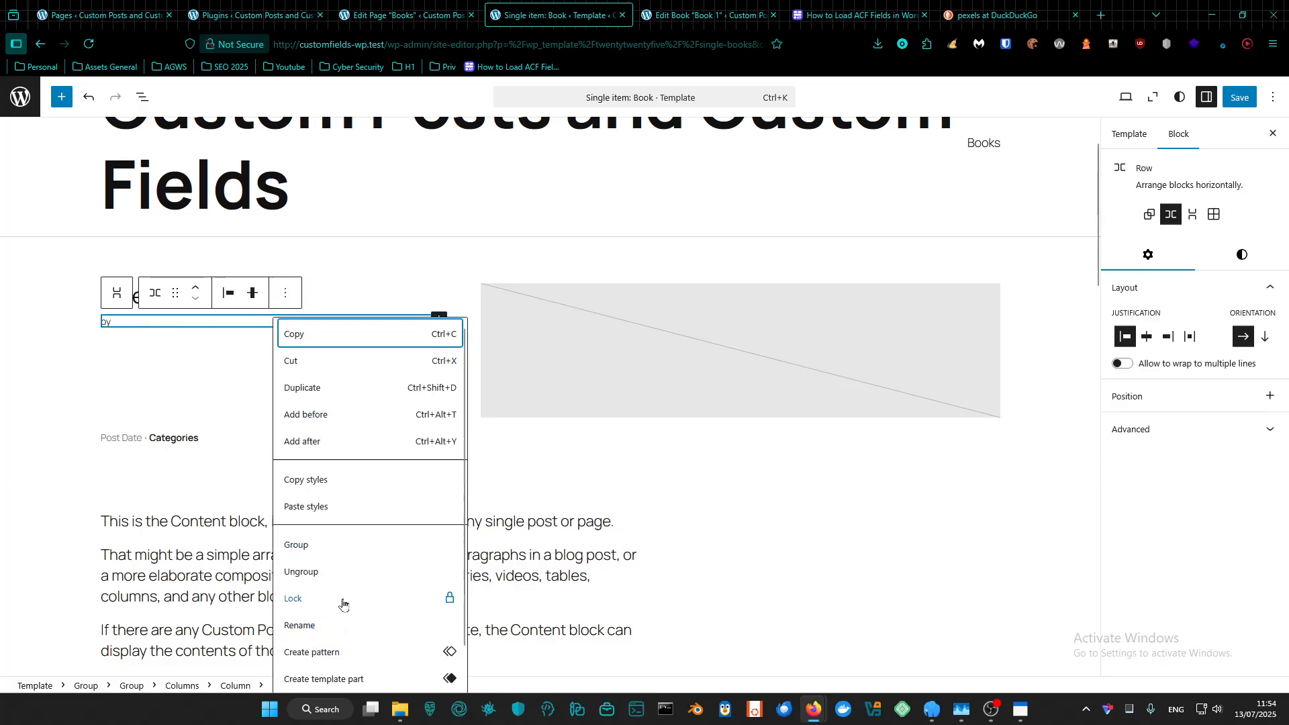
scroll(322, 645, down, 2)
click(302, 688)
Insert an ACF Field block next to the Content block and move it above the content
scroll(365, 604, down, 3)
click(576, 355)
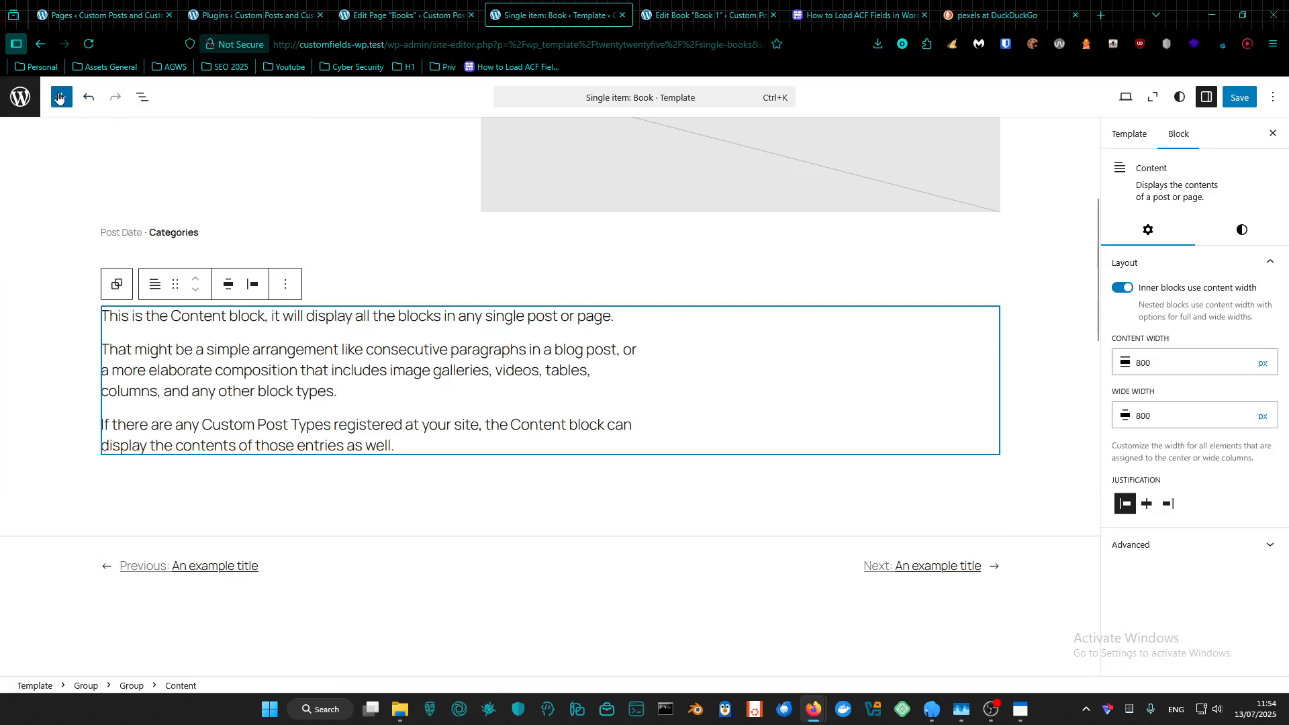
click(60, 97)
click(111, 186)
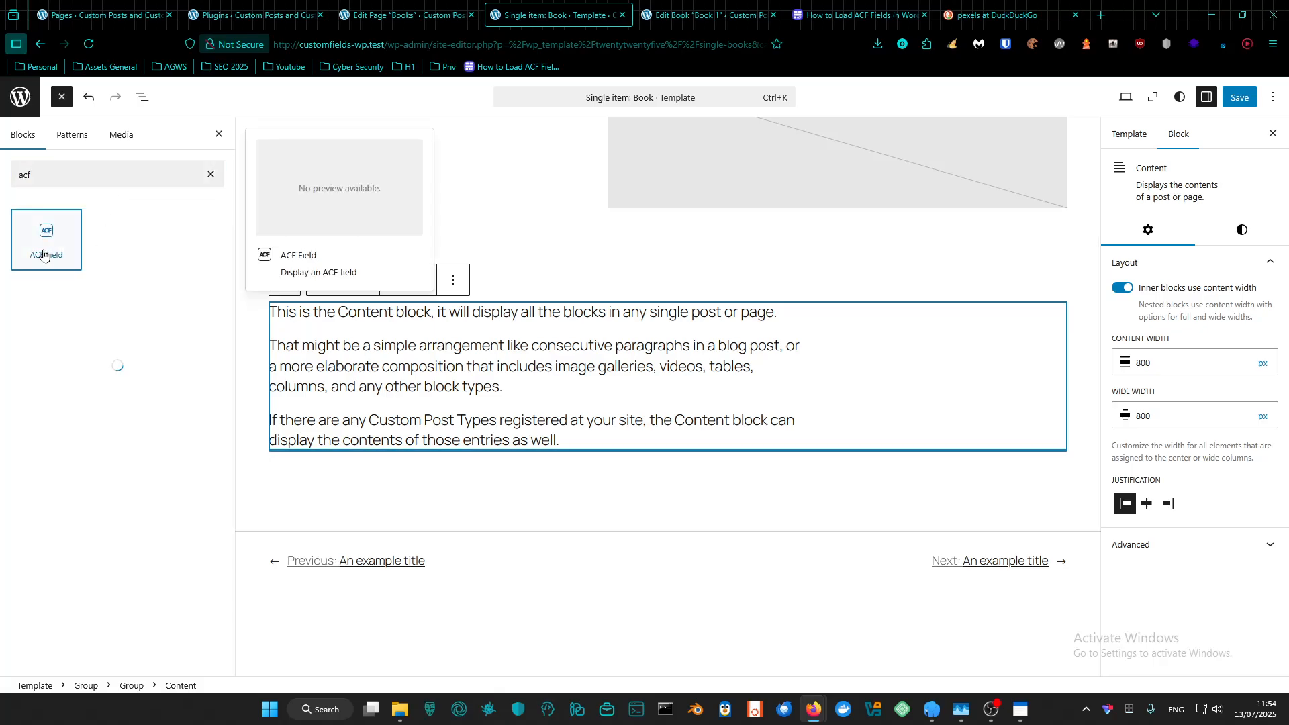
click(47, 241)
click(547, 440)
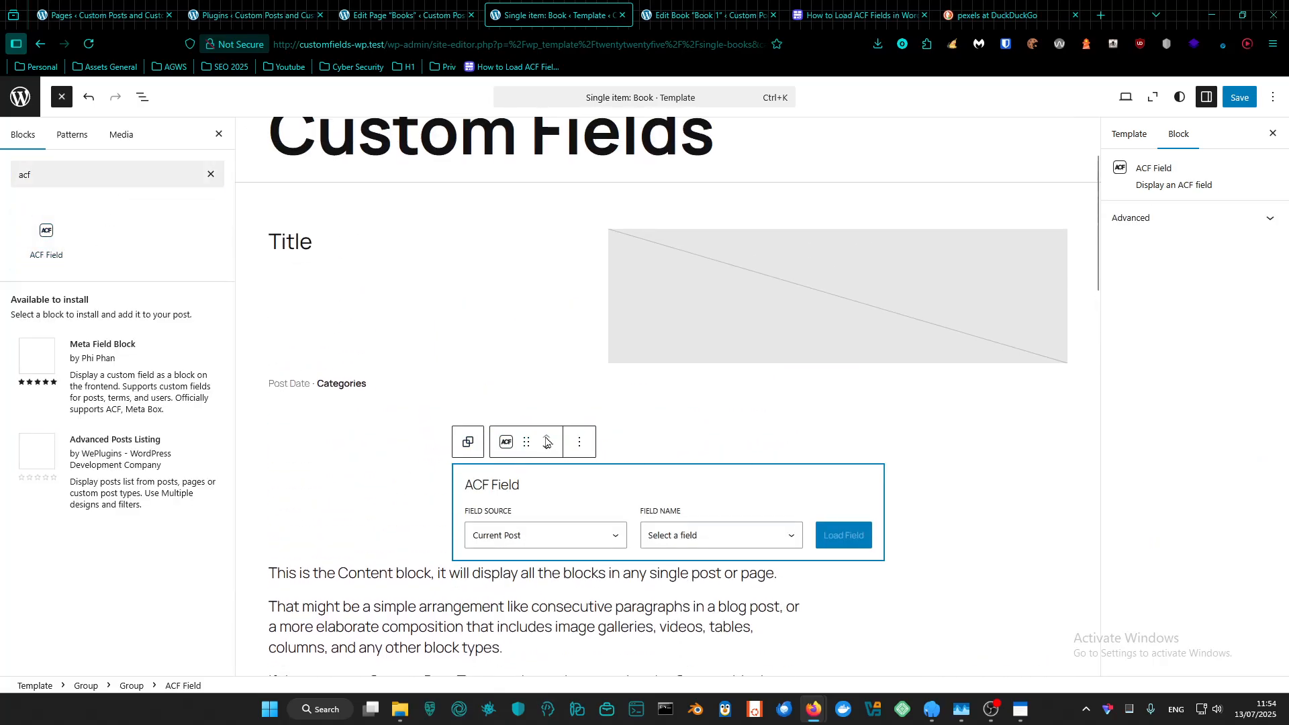
Set the ACF Field block's source to Current Post and its field name to Book Long Description
click(547, 535)
click(548, 568)
click(674, 535)
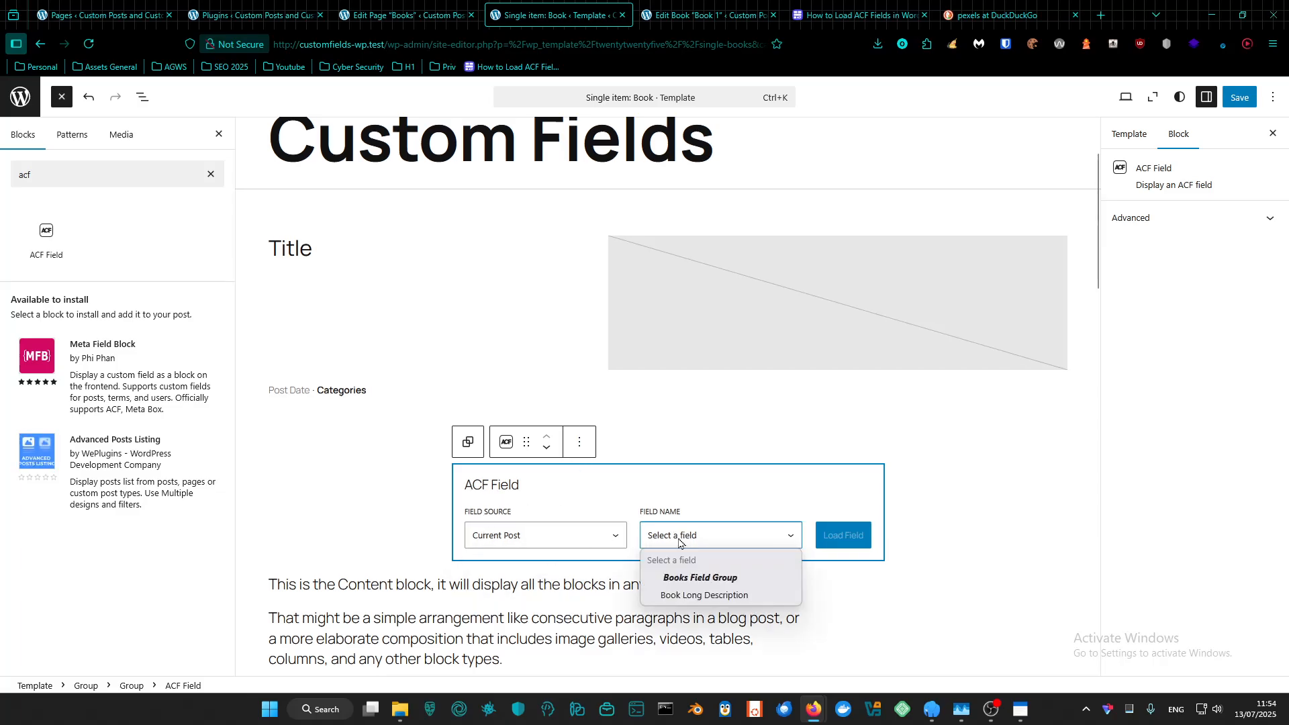
click(680, 595)
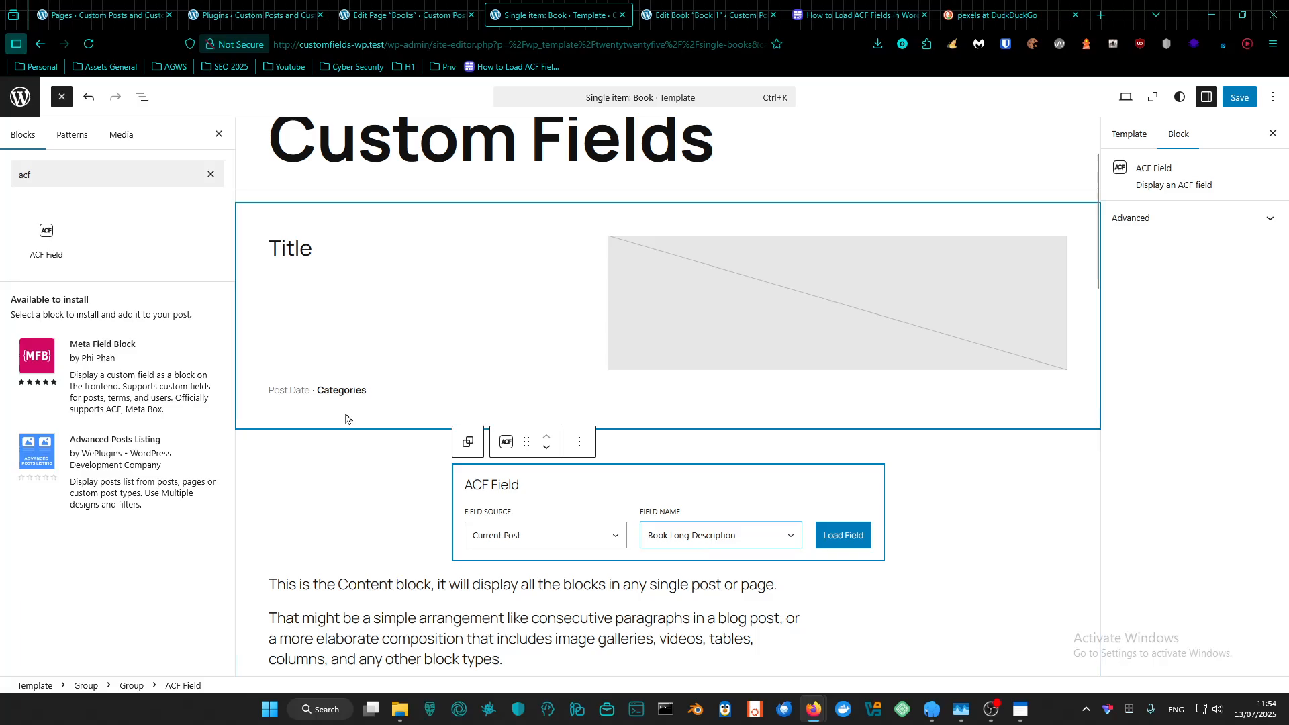
Duplicate the Title block inside the stack and delete the copy
click(336, 253)
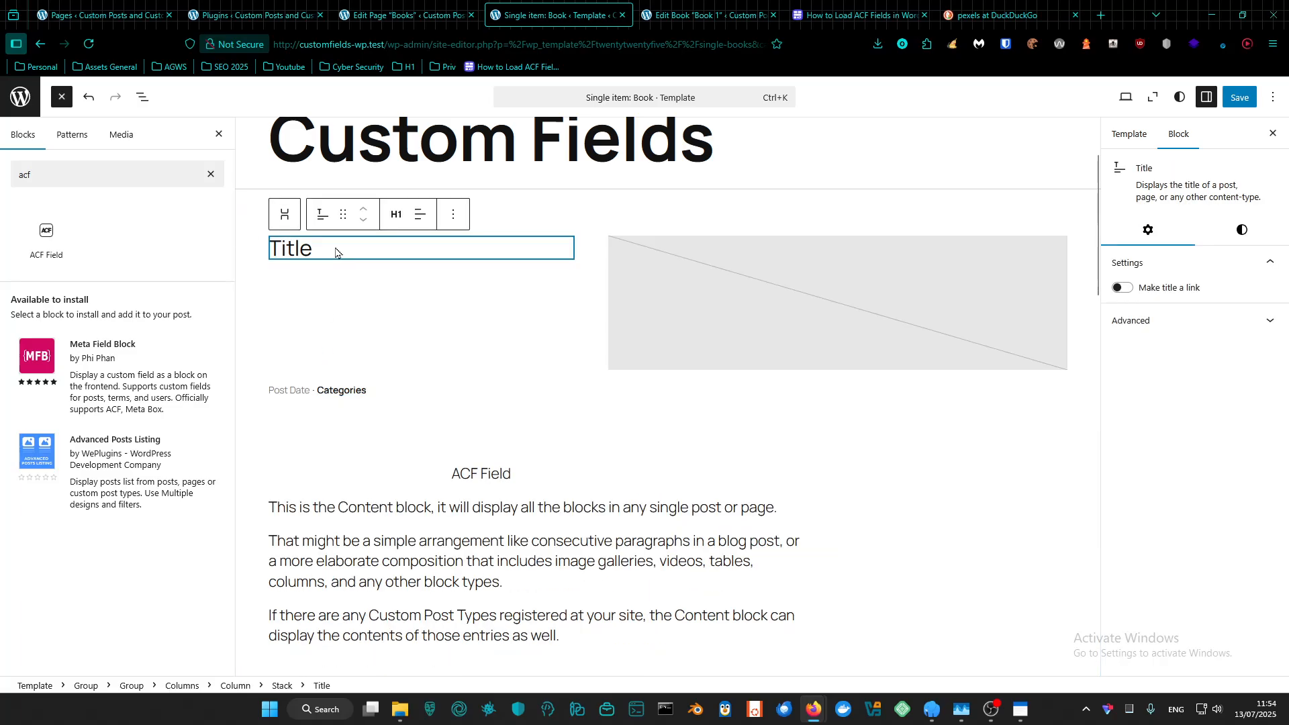
click(454, 215)
click(492, 313)
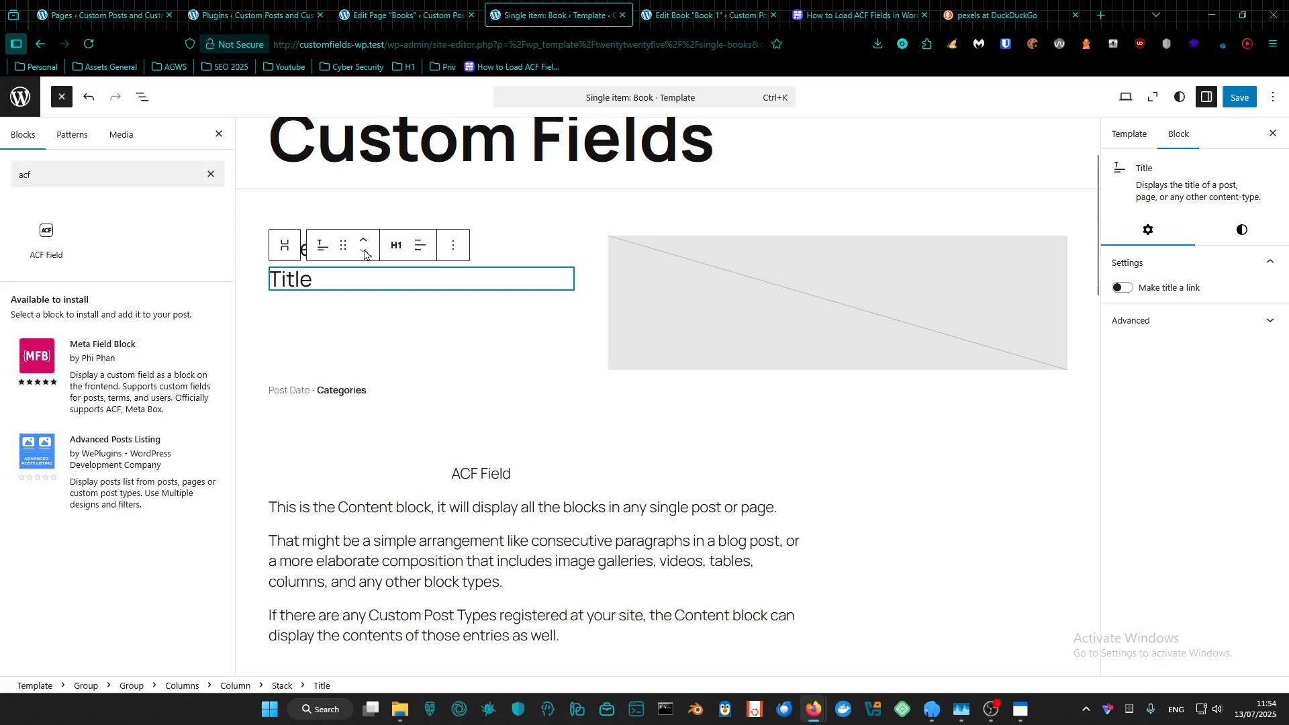
click(142, 96)
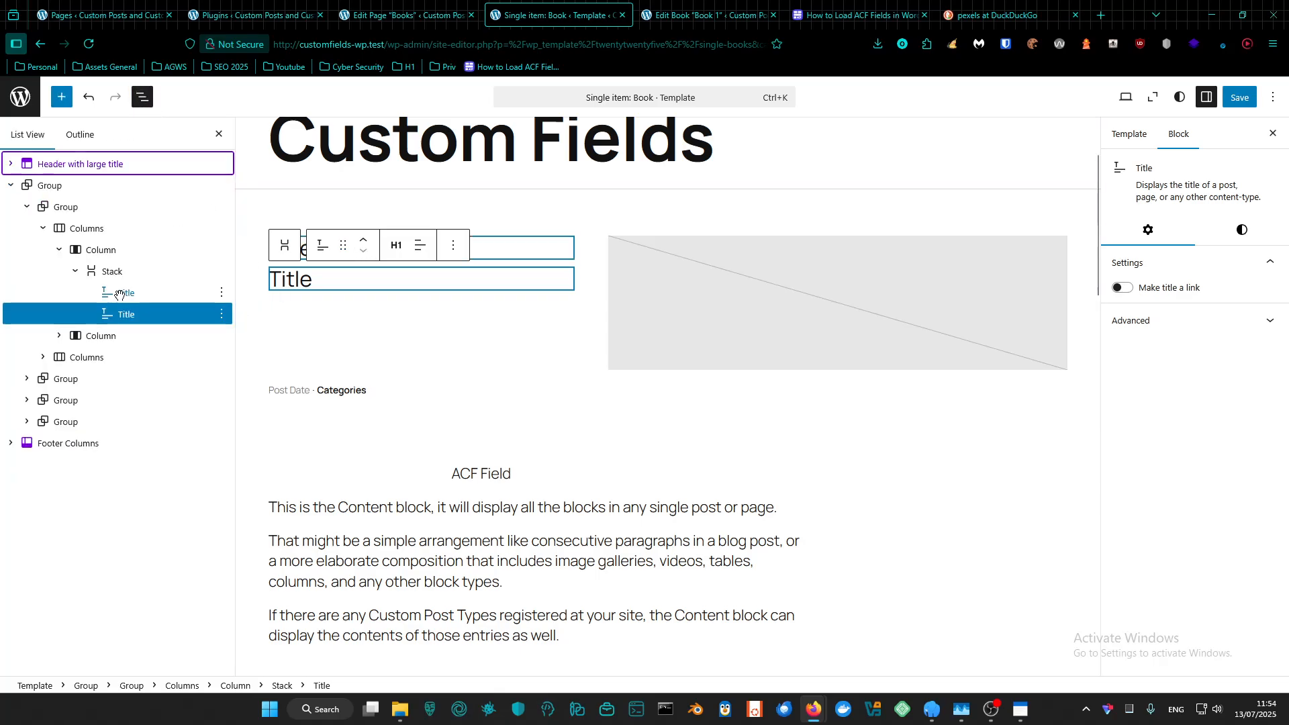
click(222, 315)
scroll(273, 675, down, 1)
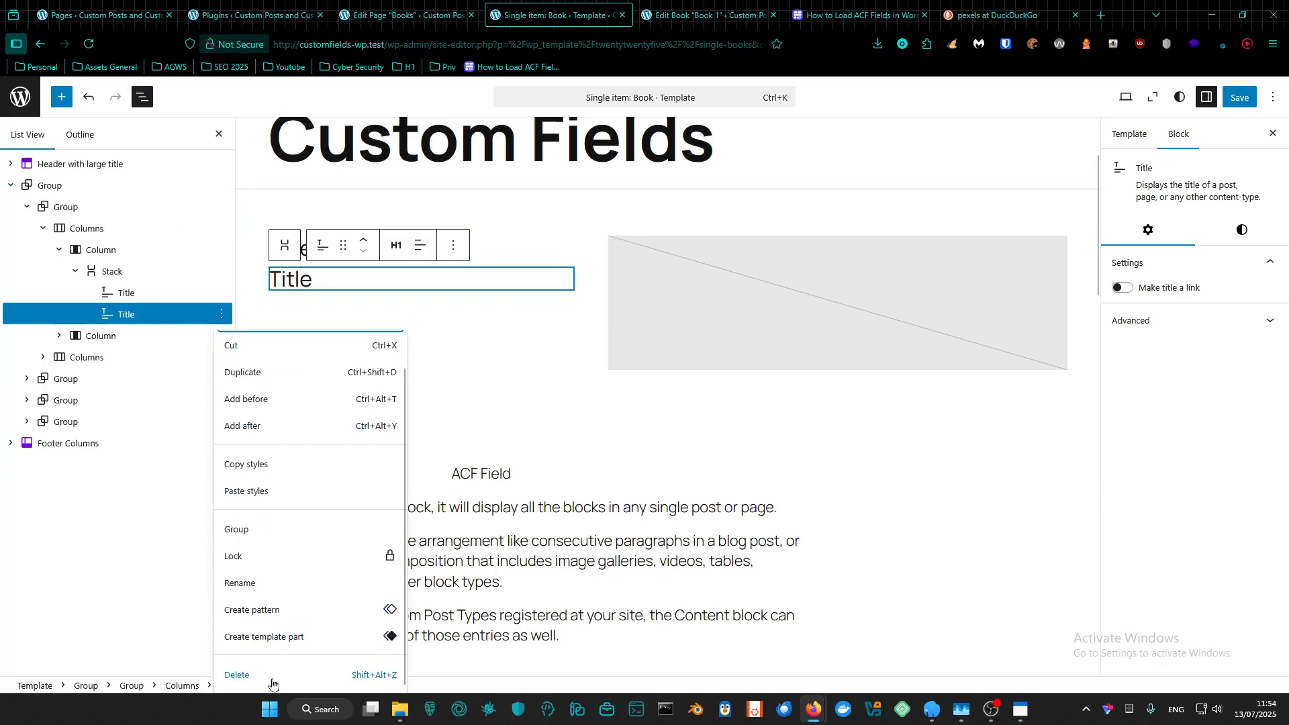
click(262, 675)
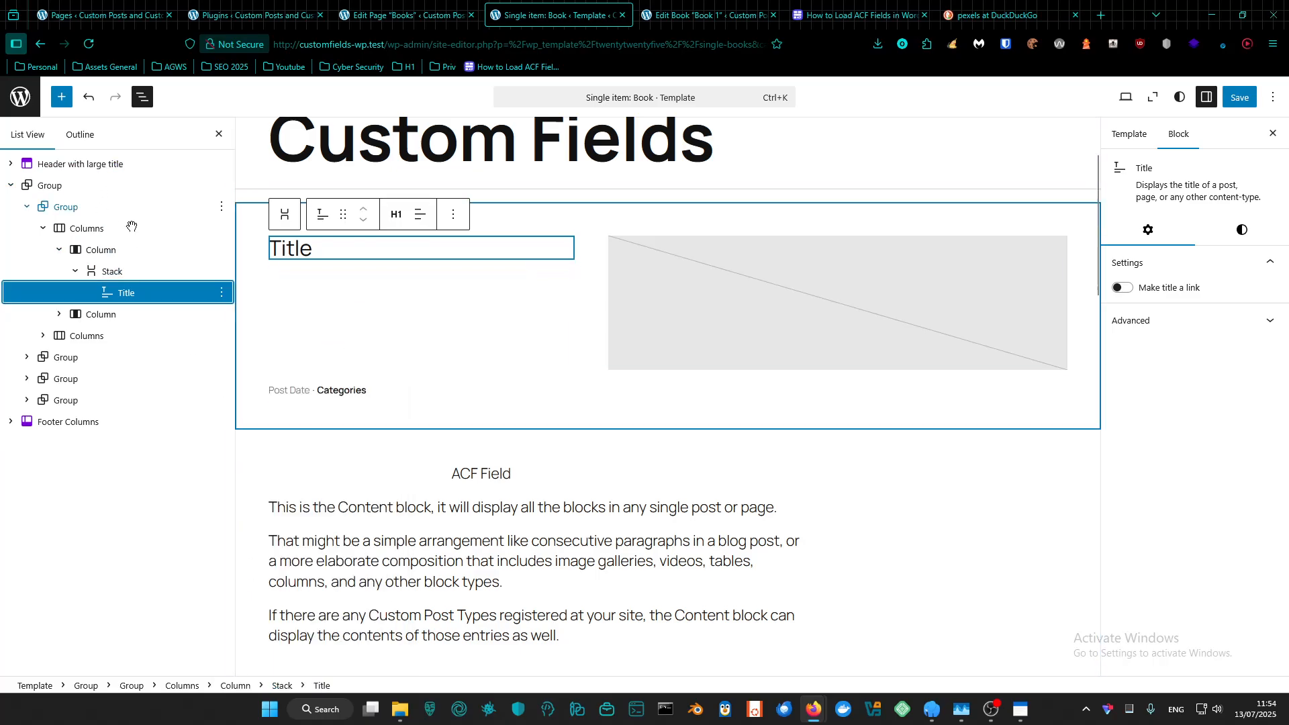
Add a Heading block to the column below the Title and place the Title back inside its stack
click(60, 98)
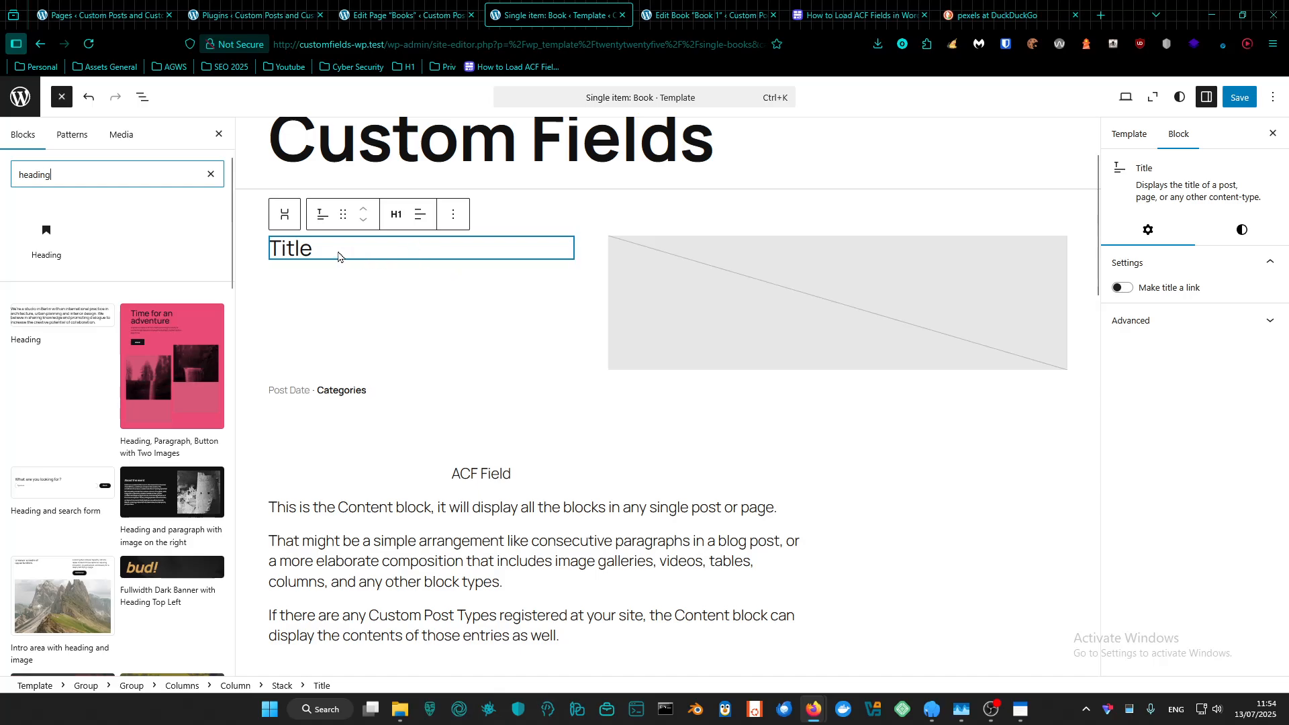
drag(317, 254, 348, 269)
click(47, 242)
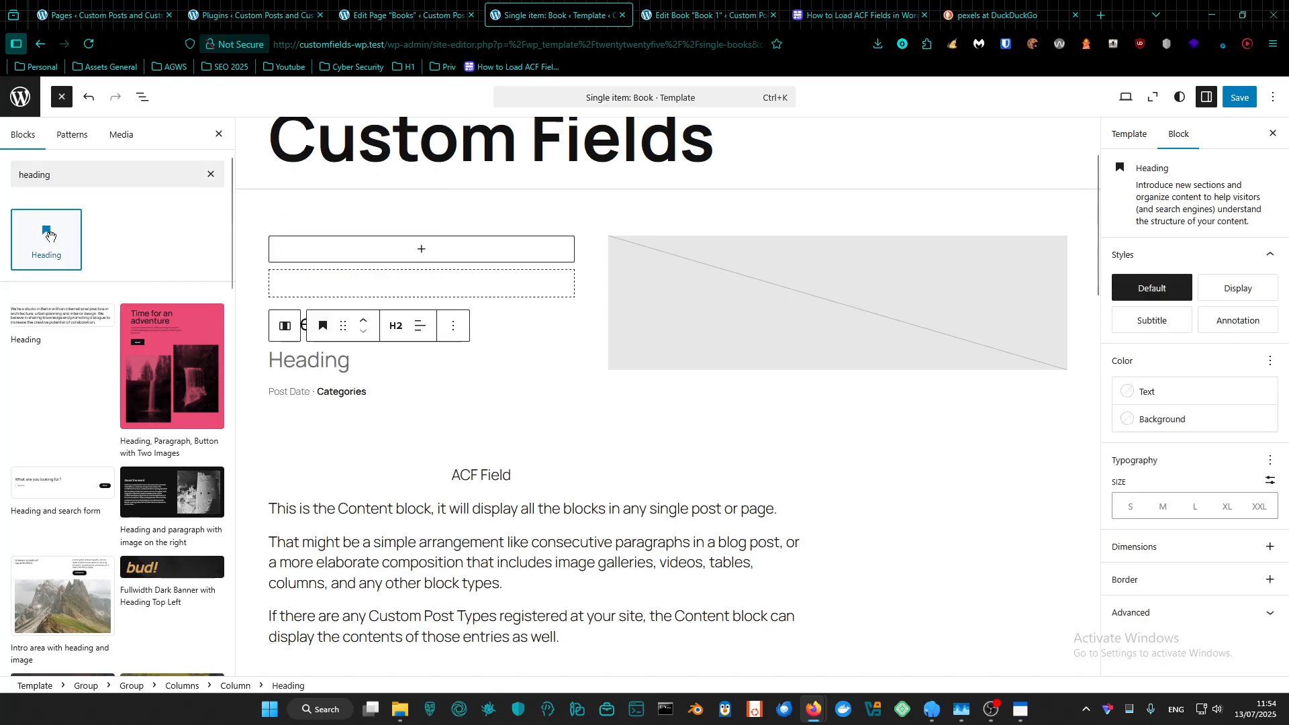
click(505, 330)
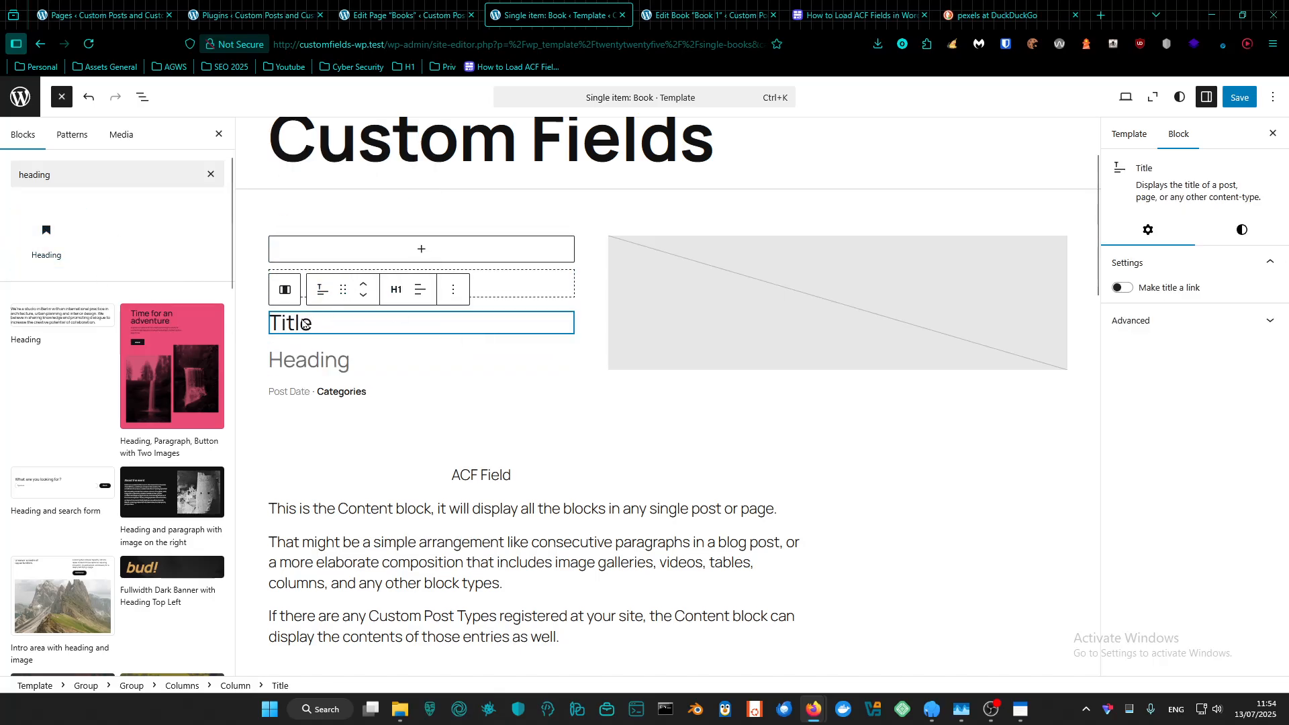
drag(343, 290, 350, 256)
click(340, 284)
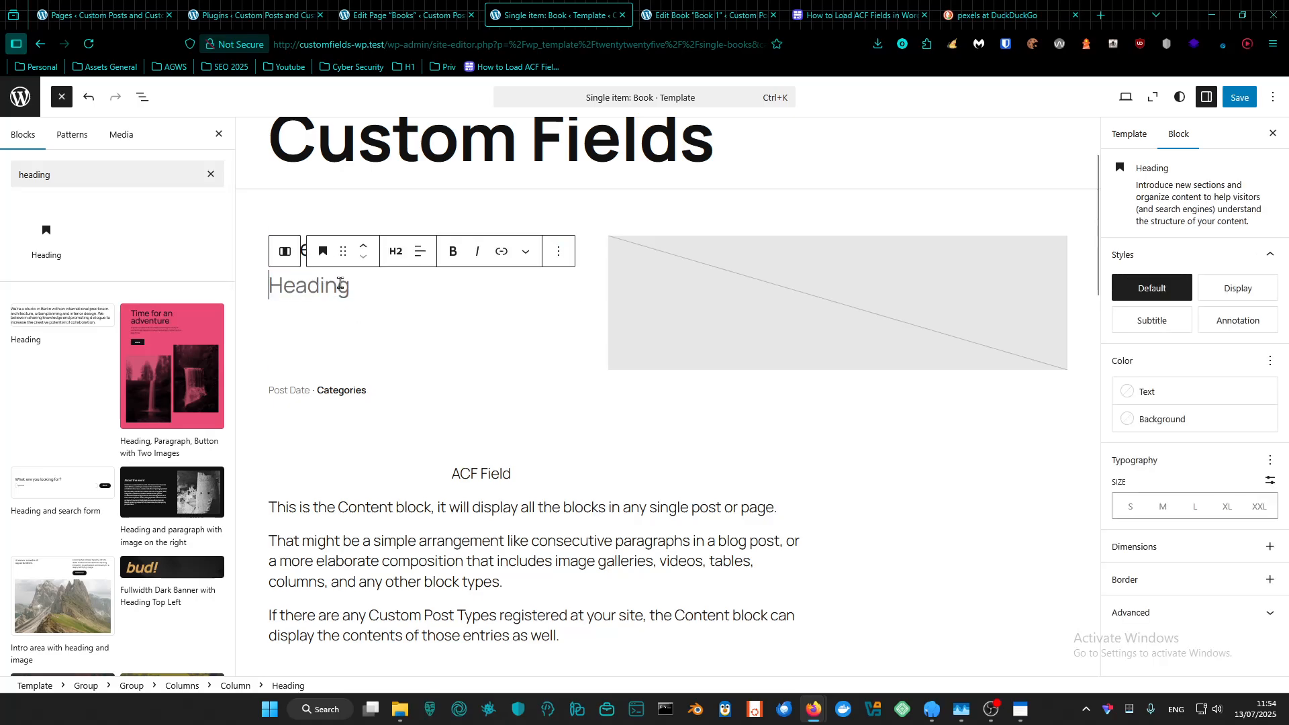
Move the Heading block out of the title column into the content group, directly above the ACF Field block
click(141, 97)
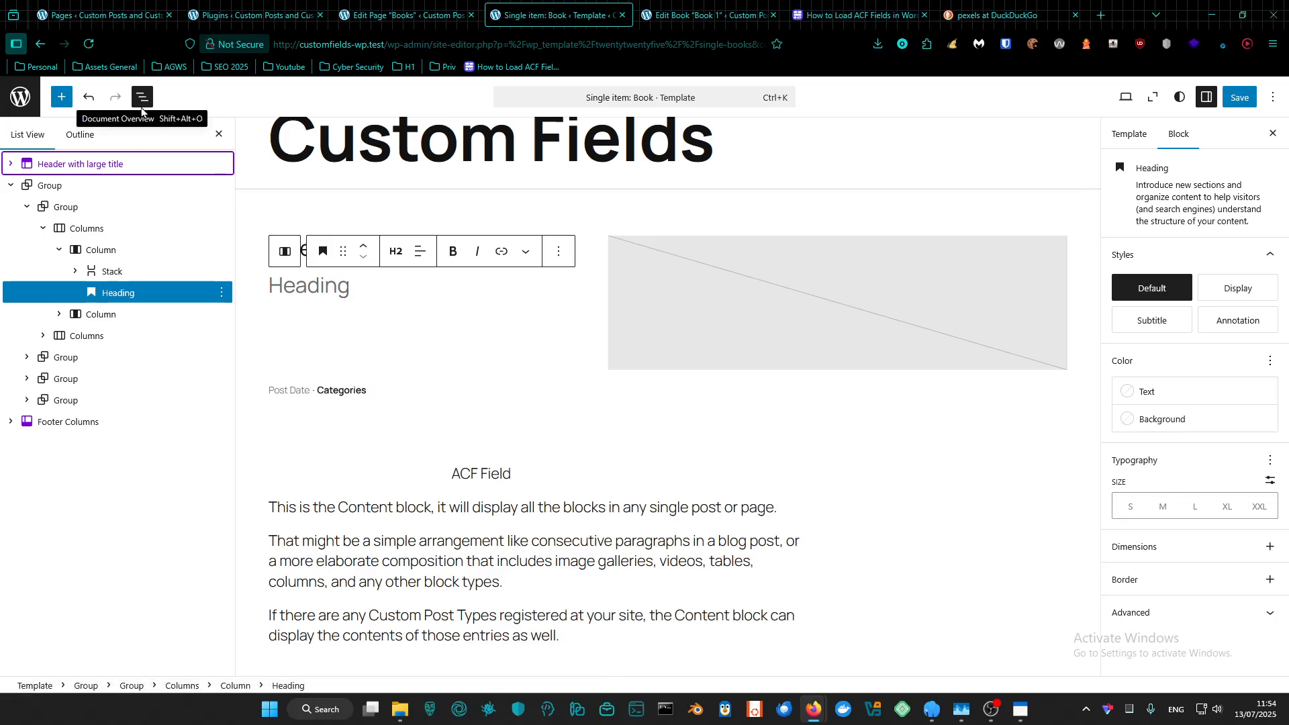
drag(119, 296, 67, 329)
scroll(474, 513, down, 3)
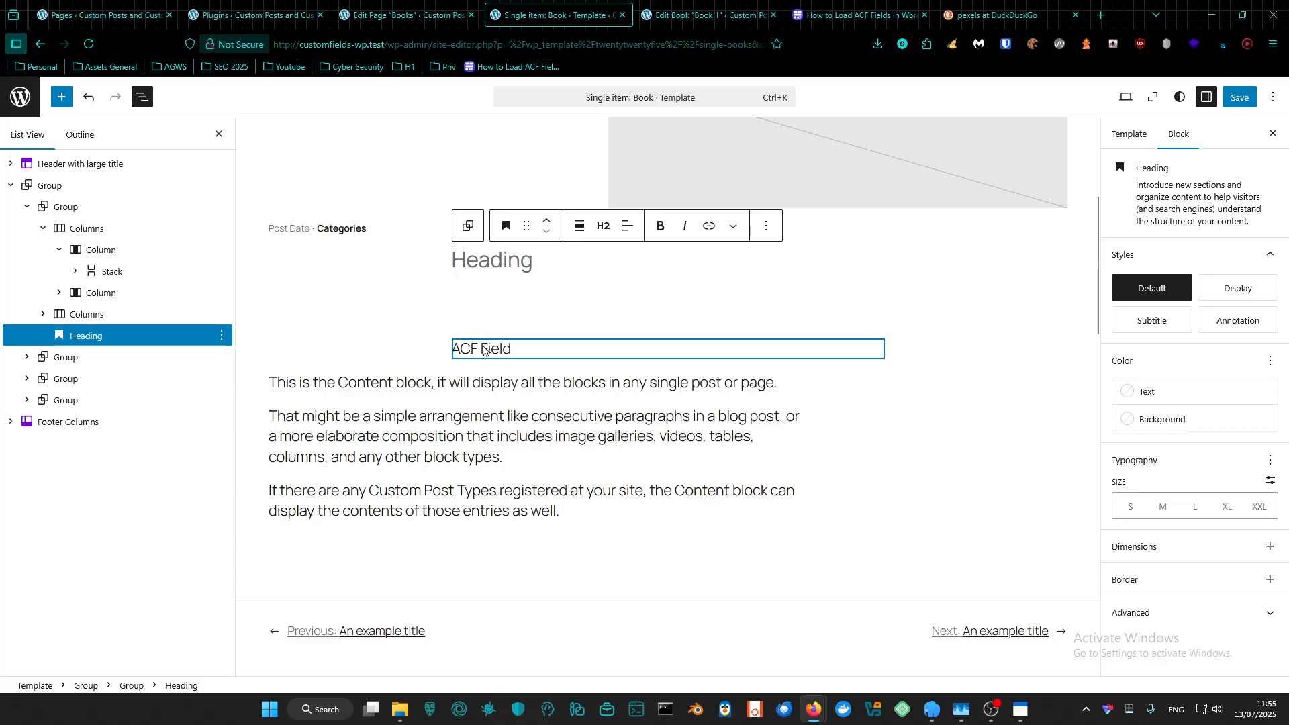
click(485, 349)
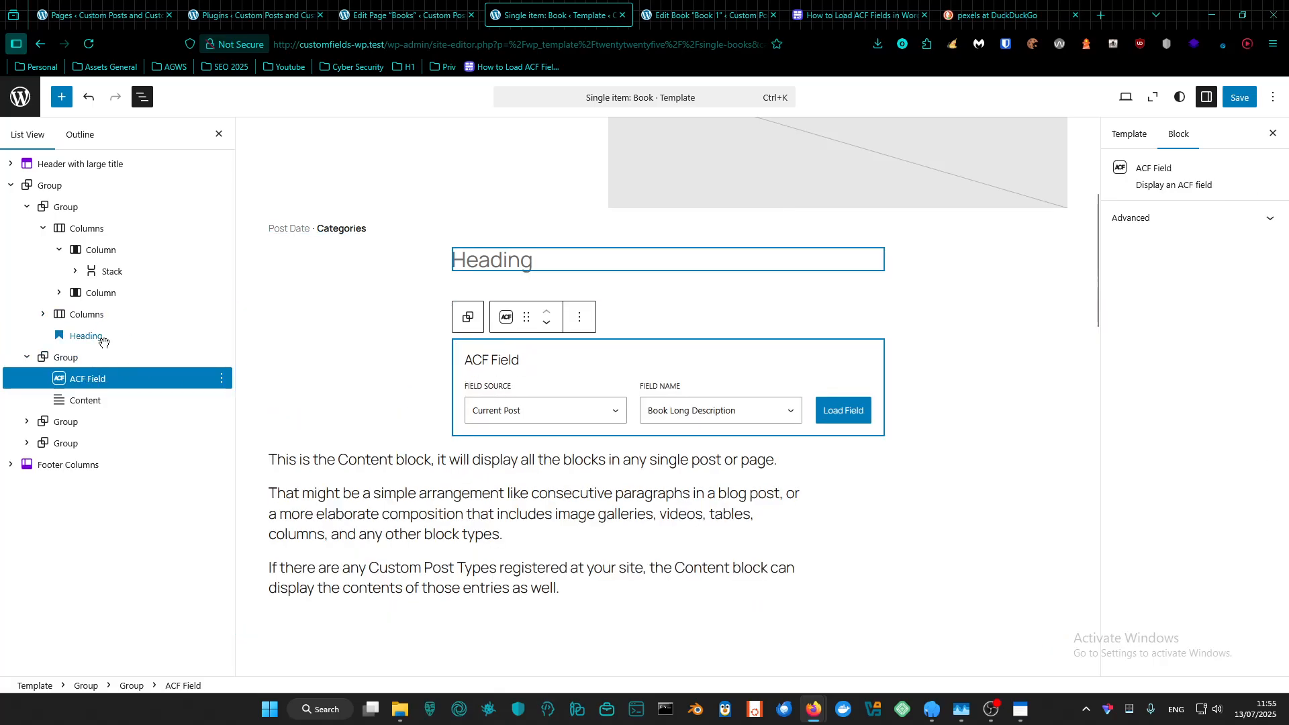
drag(105, 338, 131, 351)
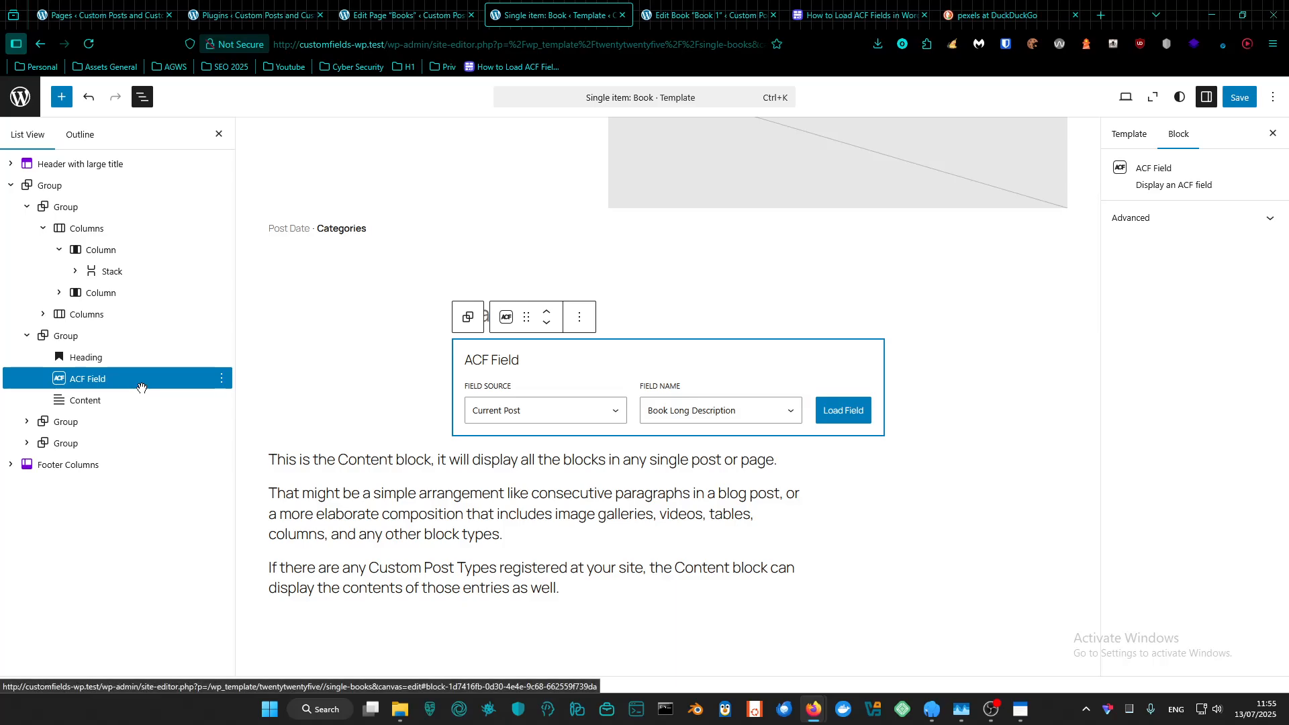
Duplicate the group containing the Heading, ACF Field and Content blocks
click(68, 336)
right_click(67, 336)
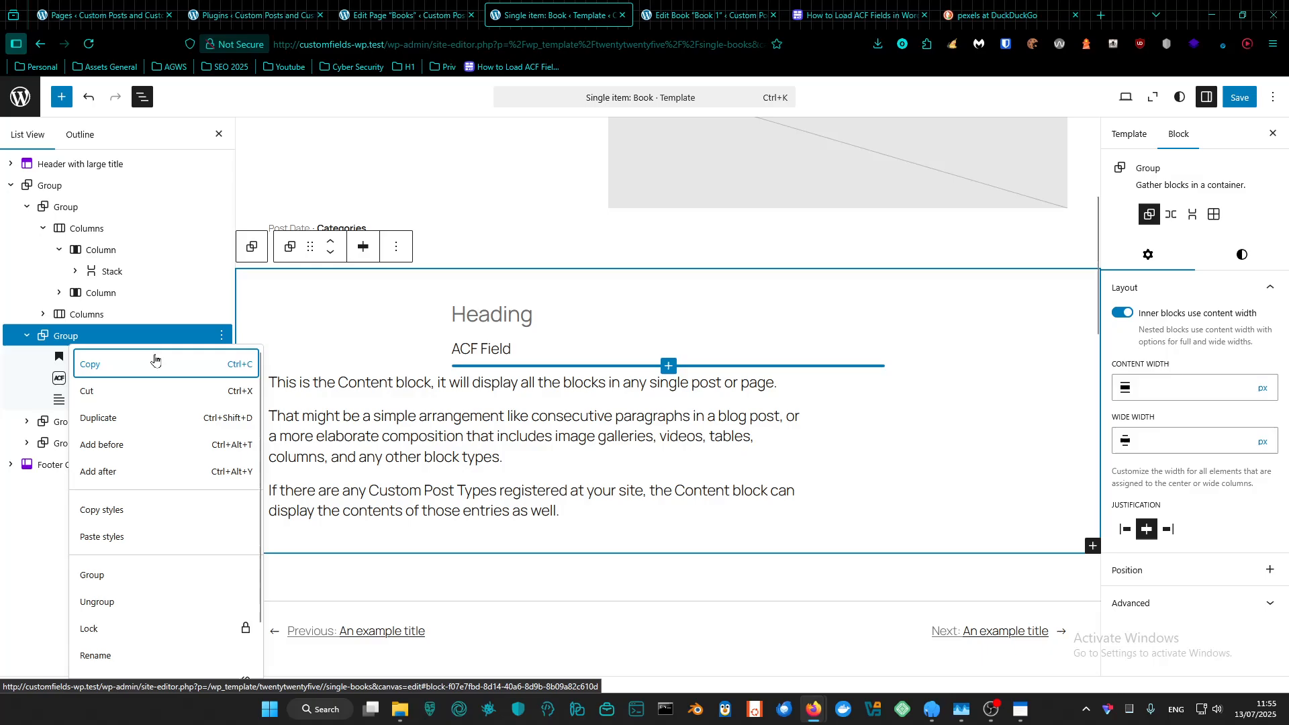
click(134, 416)
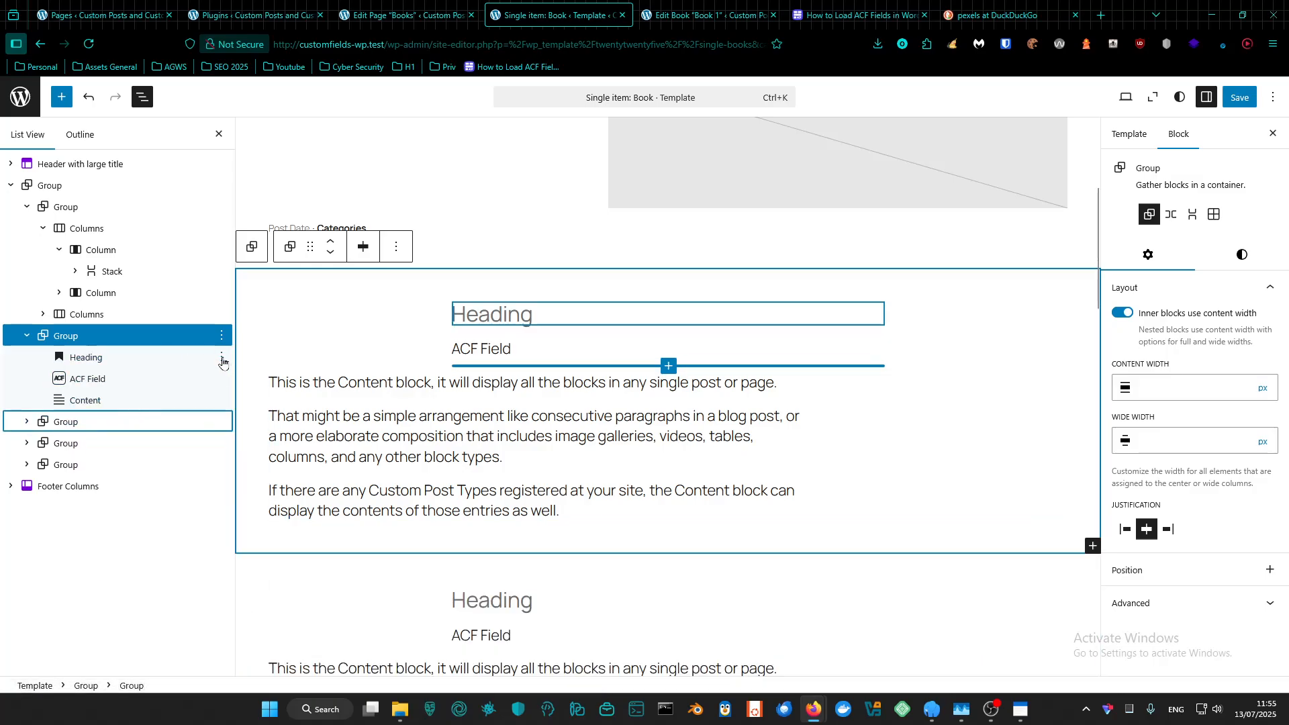
Delete the Content block from the first group containing the Heading and ACF Field blocks
click(222, 400)
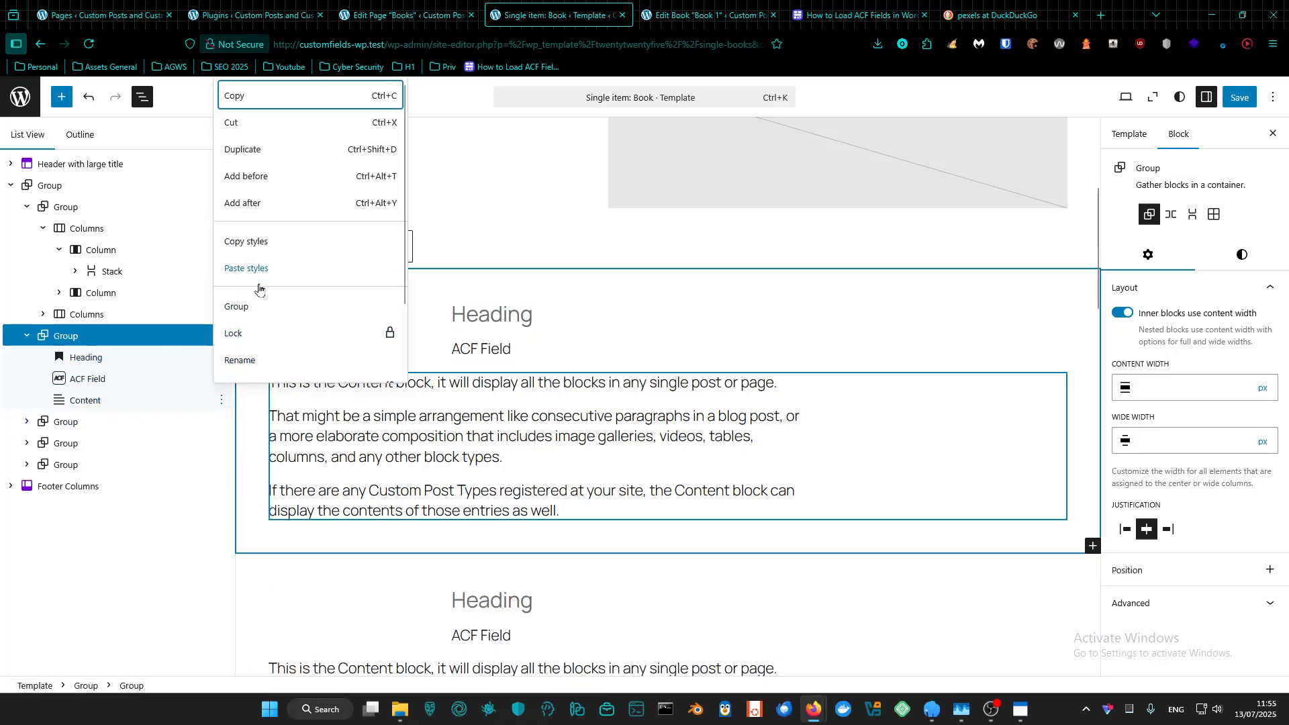
scroll(259, 268, down, 2)
click(253, 445)
click(774, 422)
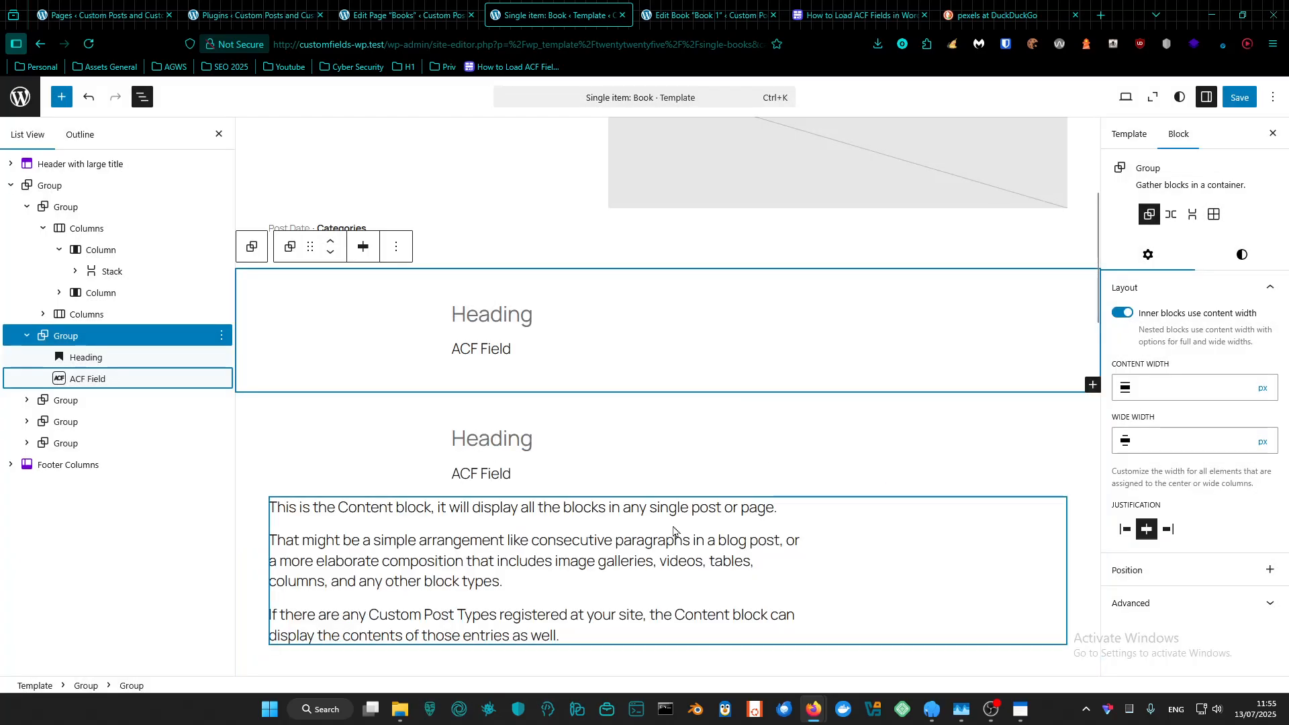
Delete the Heading and ACF Field blocks from the duplicated group, keeping only its Content block
click(27, 338)
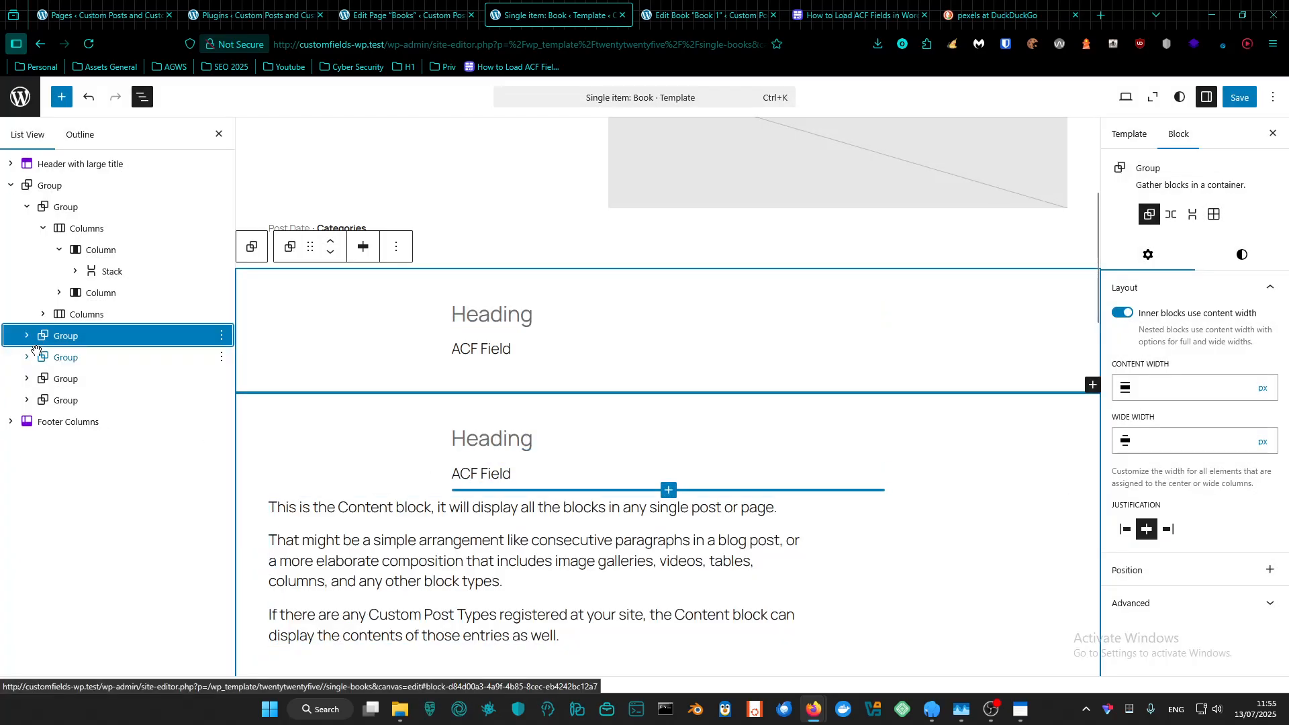
click(27, 357)
click(221, 378)
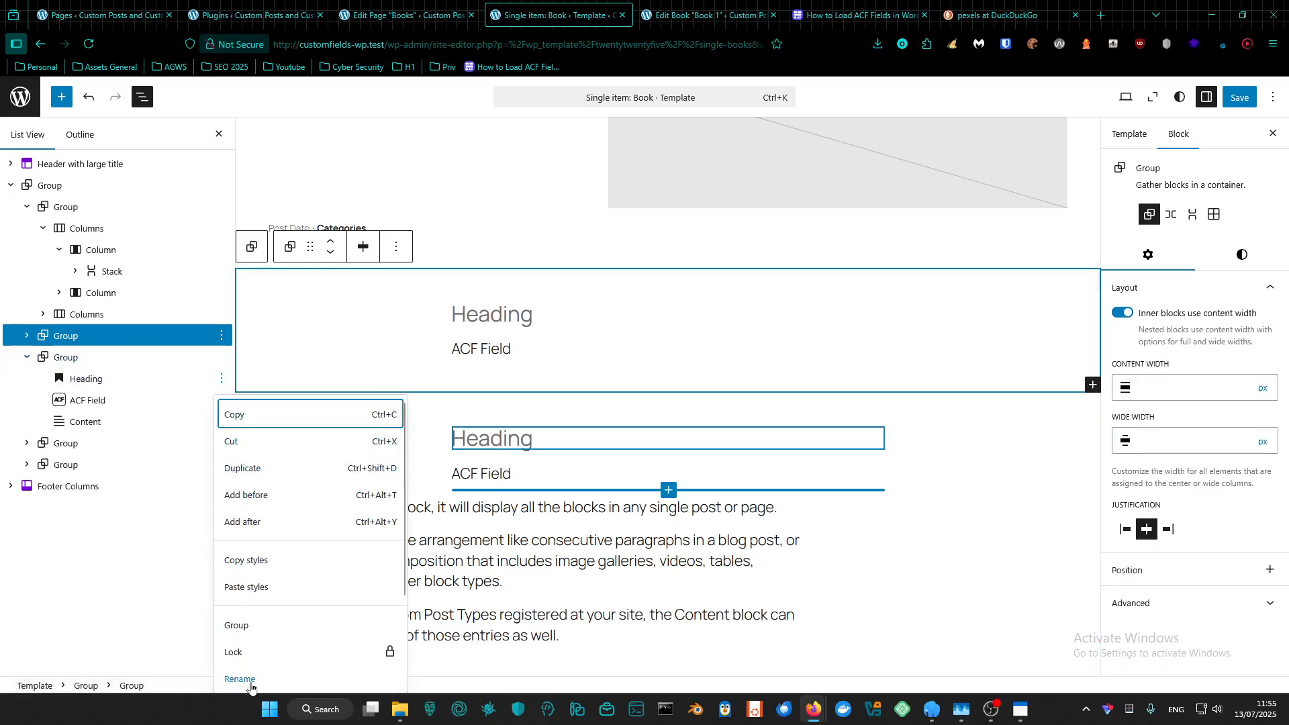
scroll(242, 470, down, 3)
click(232, 509)
click(221, 378)
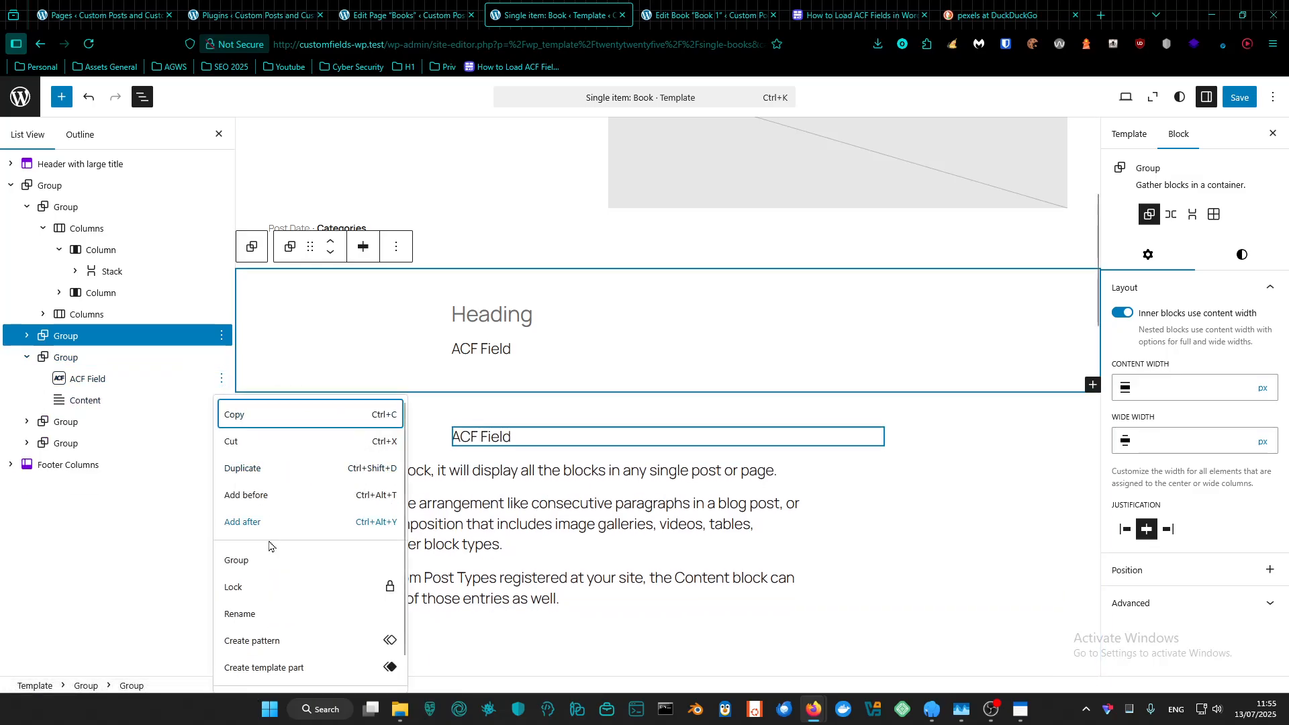
scroll(255, 604, down, 3)
click(241, 665)
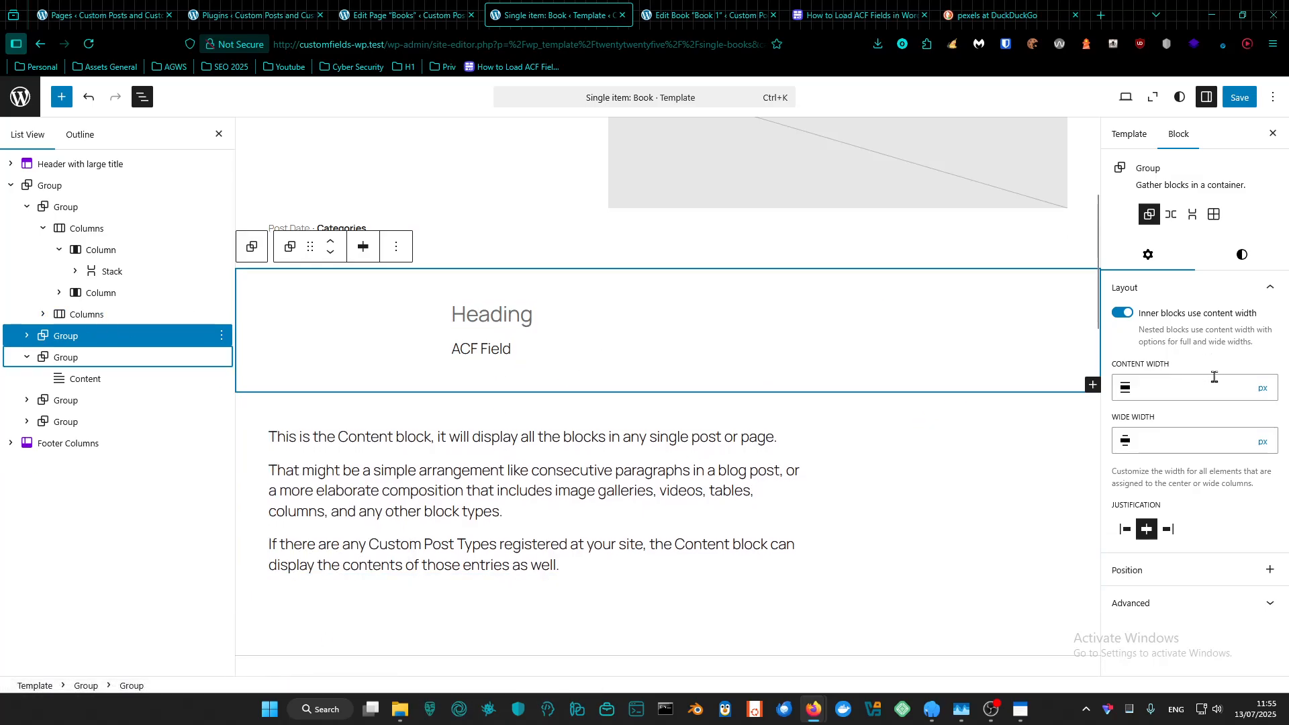
Set the content width of the Heading and ACF Field group to 100% and save the template
click(1262, 388)
click(1141, 389)
text(100%)
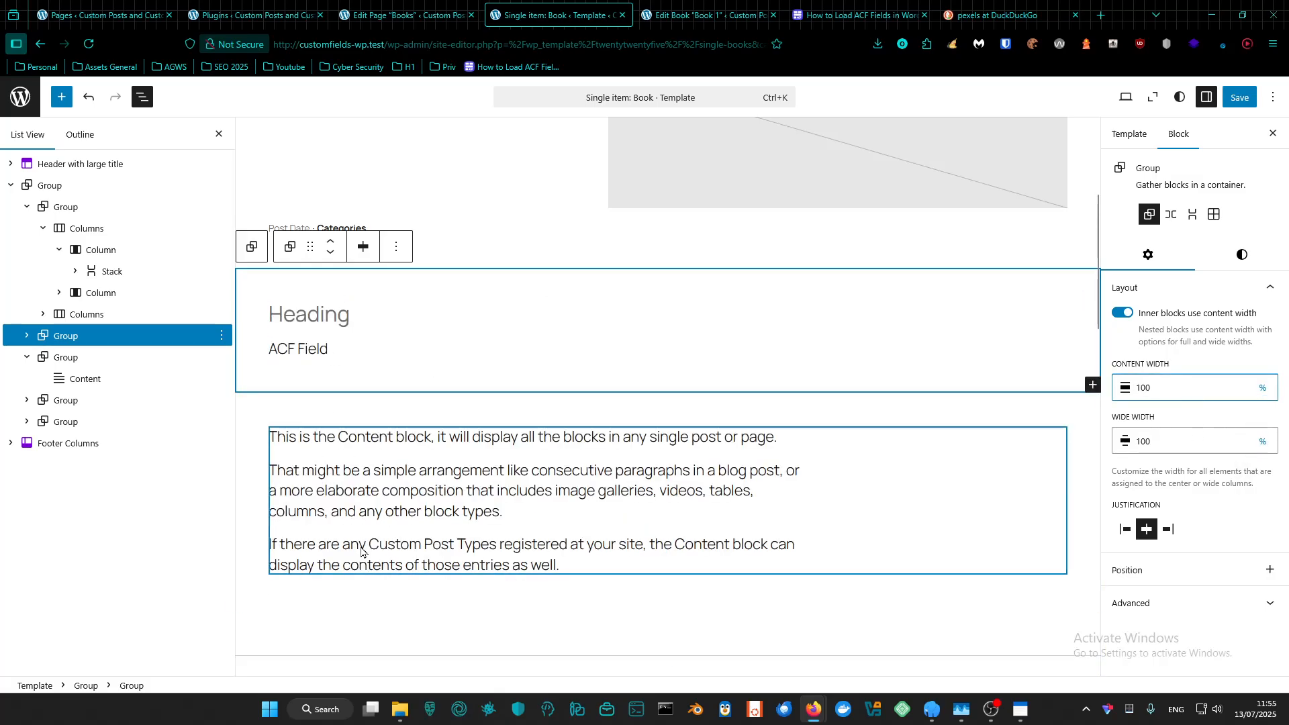
click(1239, 98)
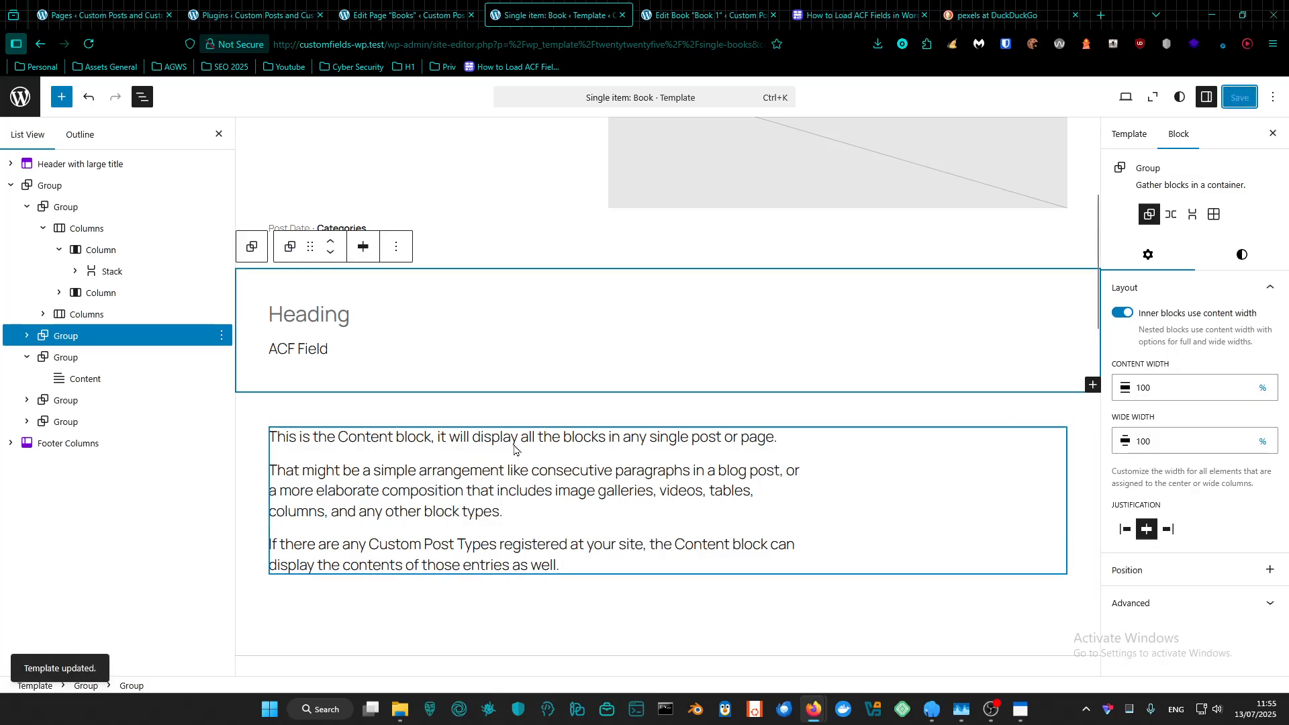
Enter "Long Description" as the text of the empty heading above the ACF Field block and save the template
scroll(463, 403, up, 1)
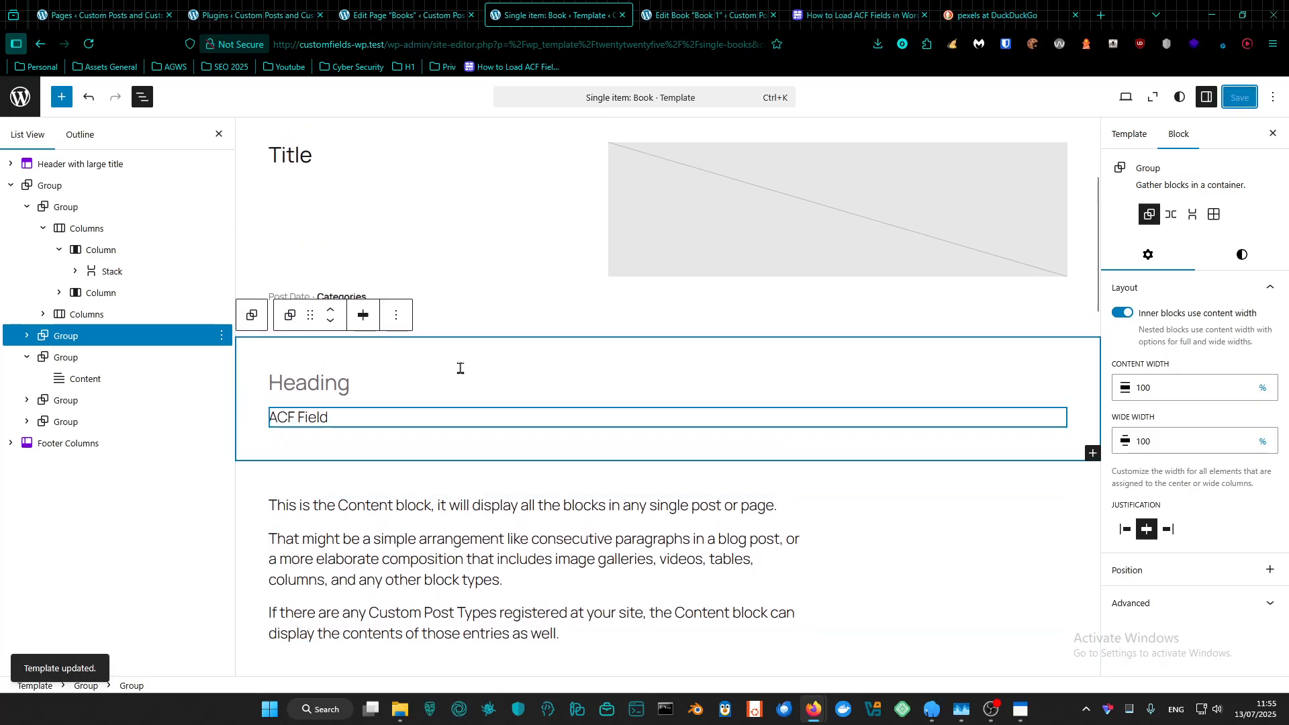
click(333, 380)
text(Long Description)
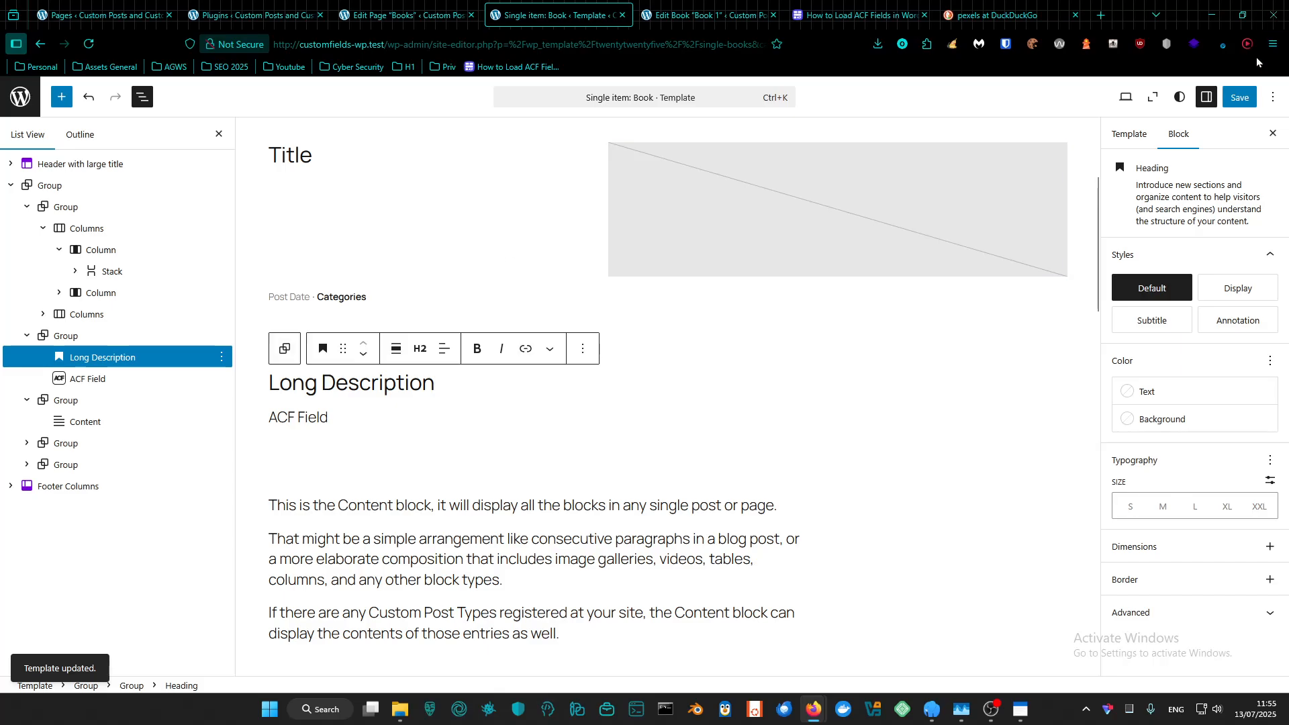
click(1240, 97)
View the published Book 1 page from its editor and check the Long Description section
click(694, 13)
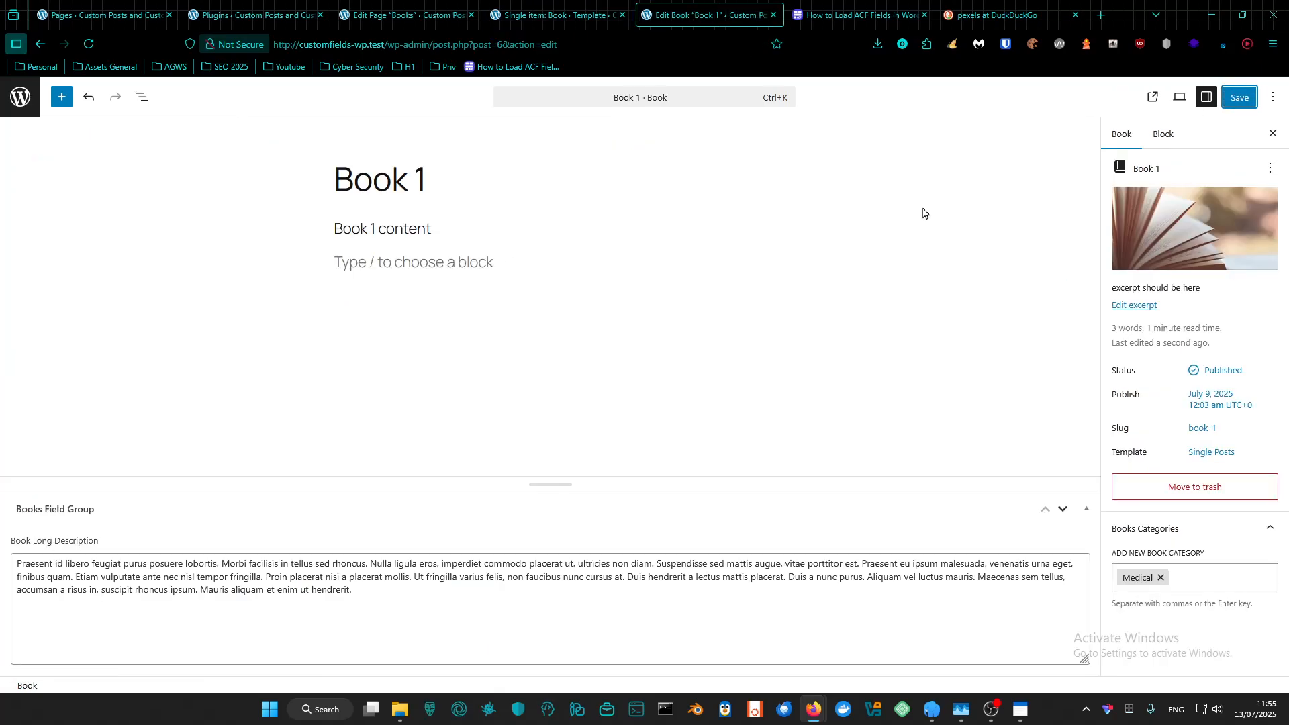
click(1154, 102)
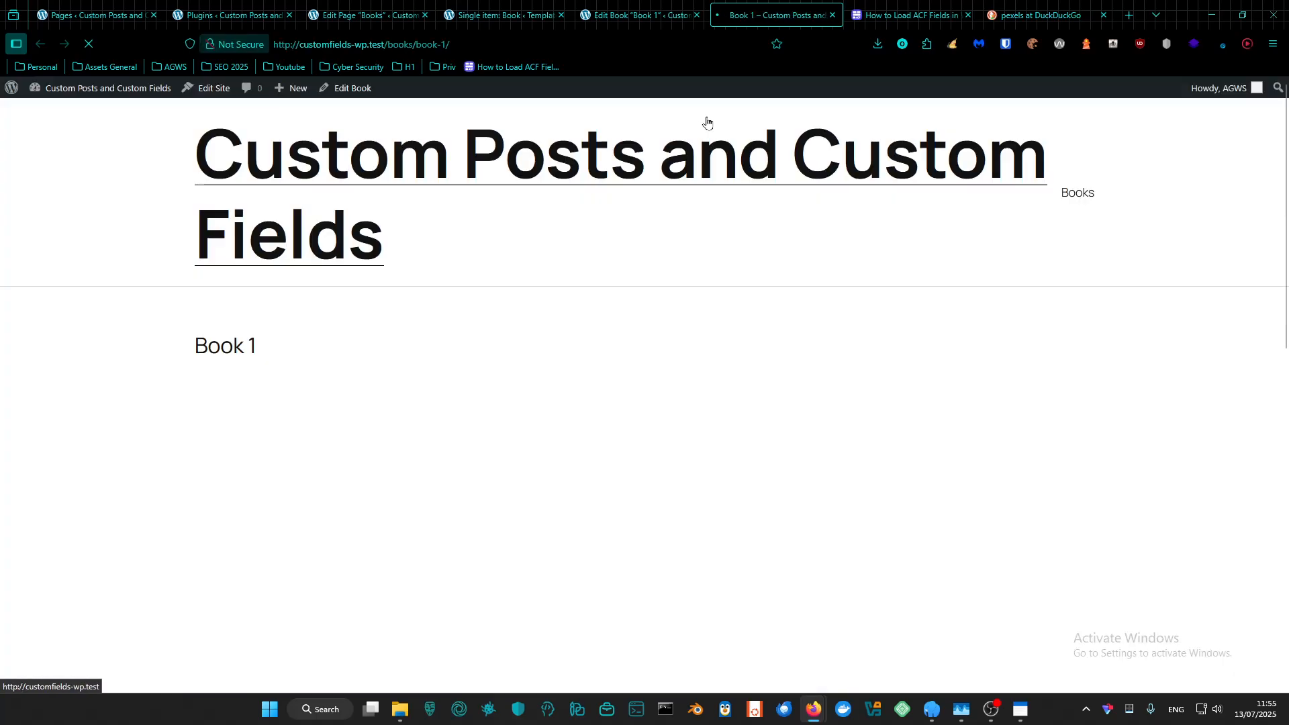
scroll(382, 359, down, 5)
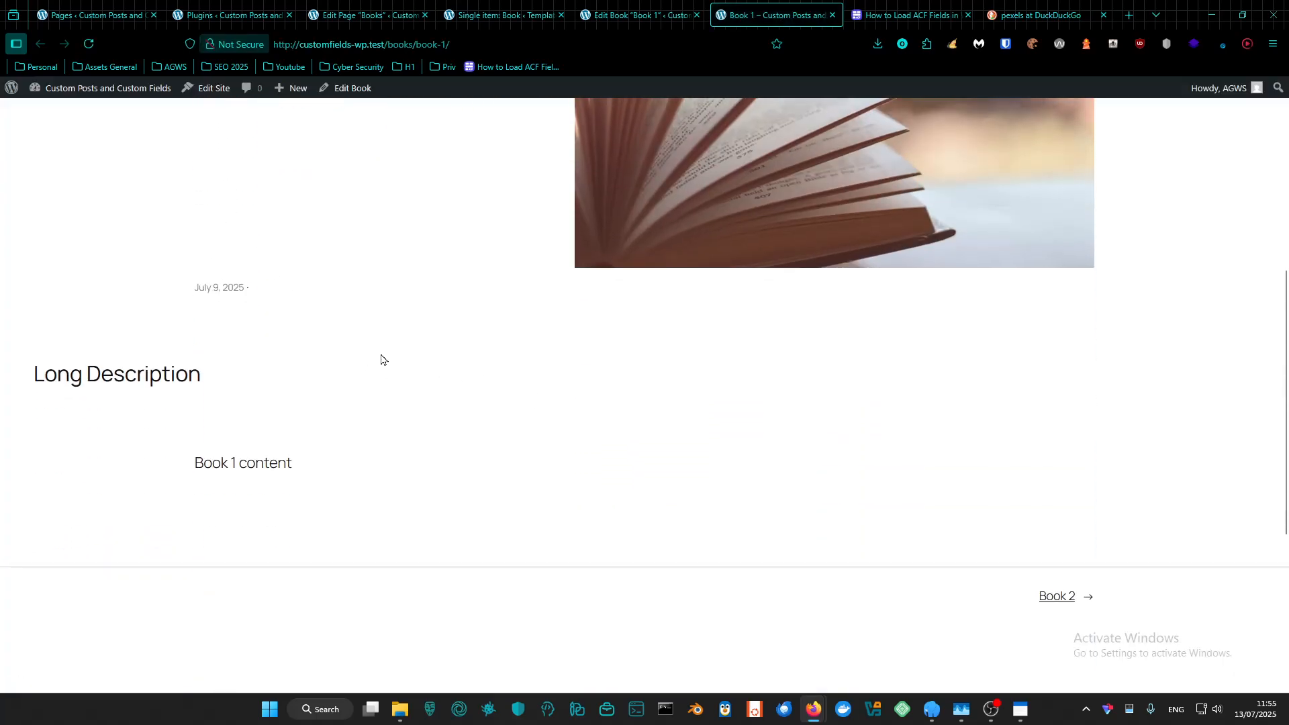
scroll(294, 342, up, 4)
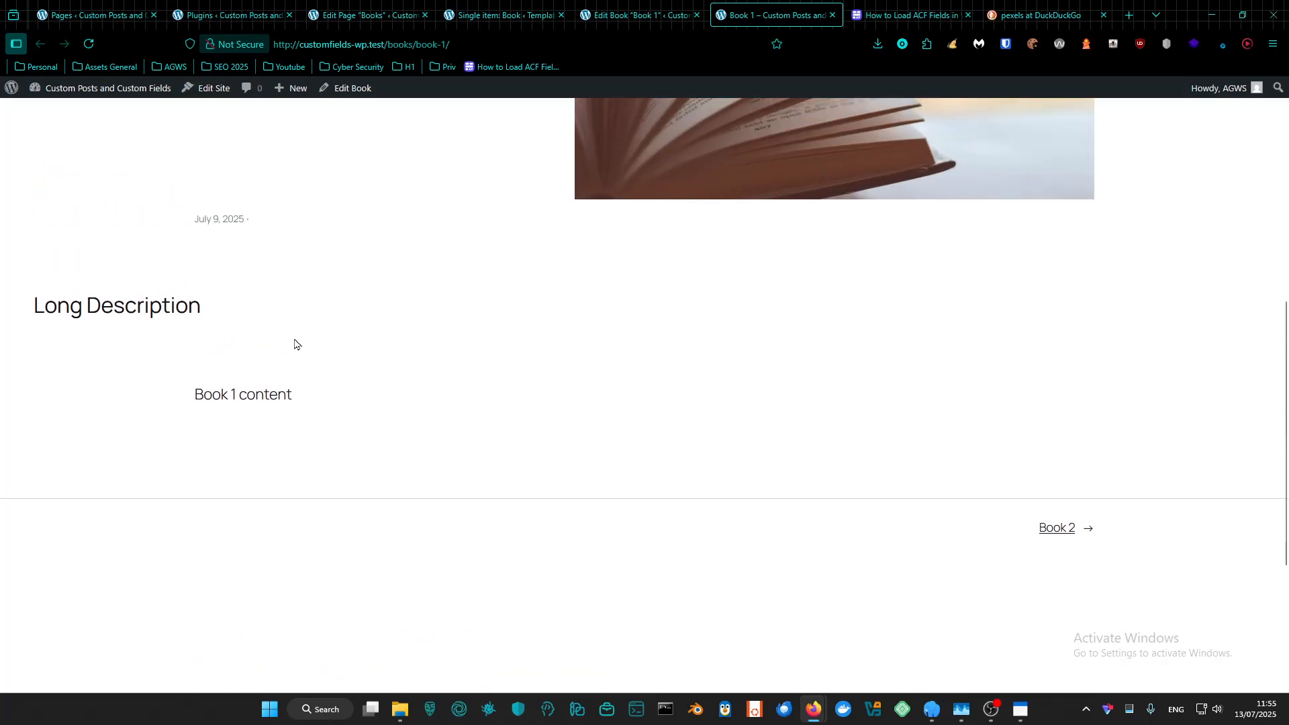
Return to the Book 1 editor and save the book again with its Book Long Description text
click(621, 15)
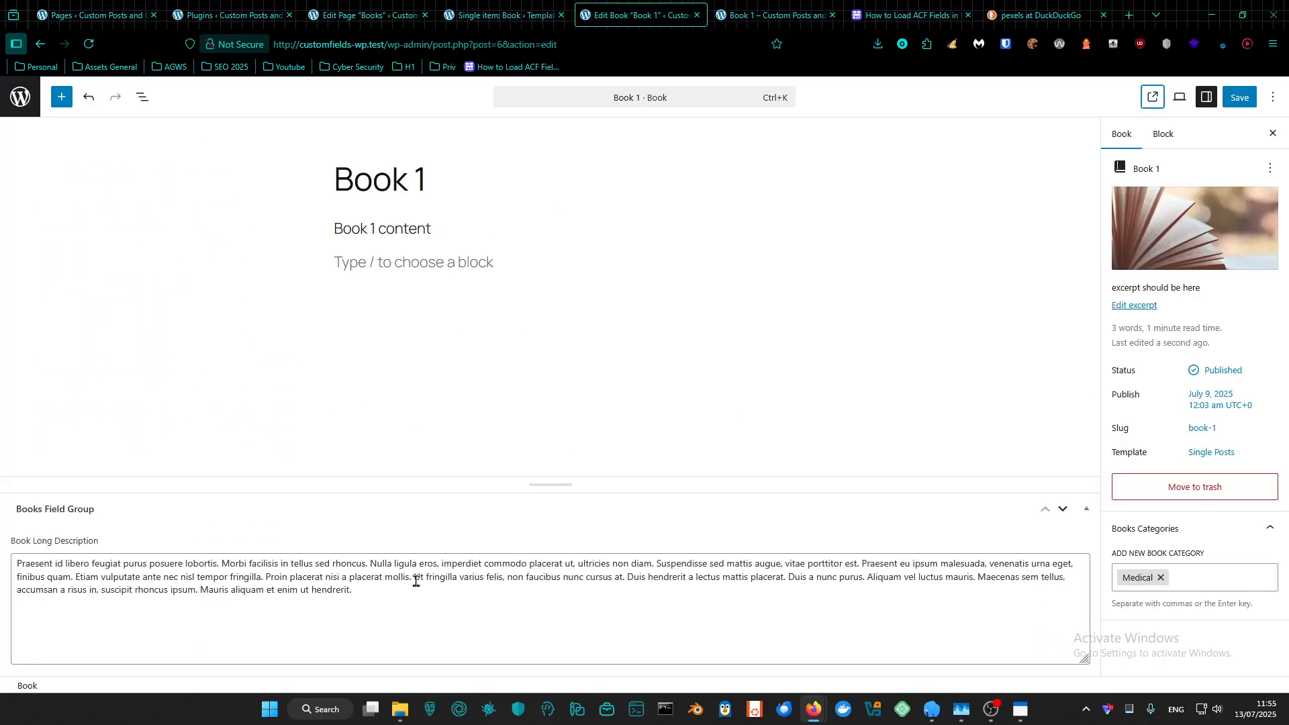
click(379, 577)
click(1240, 97)
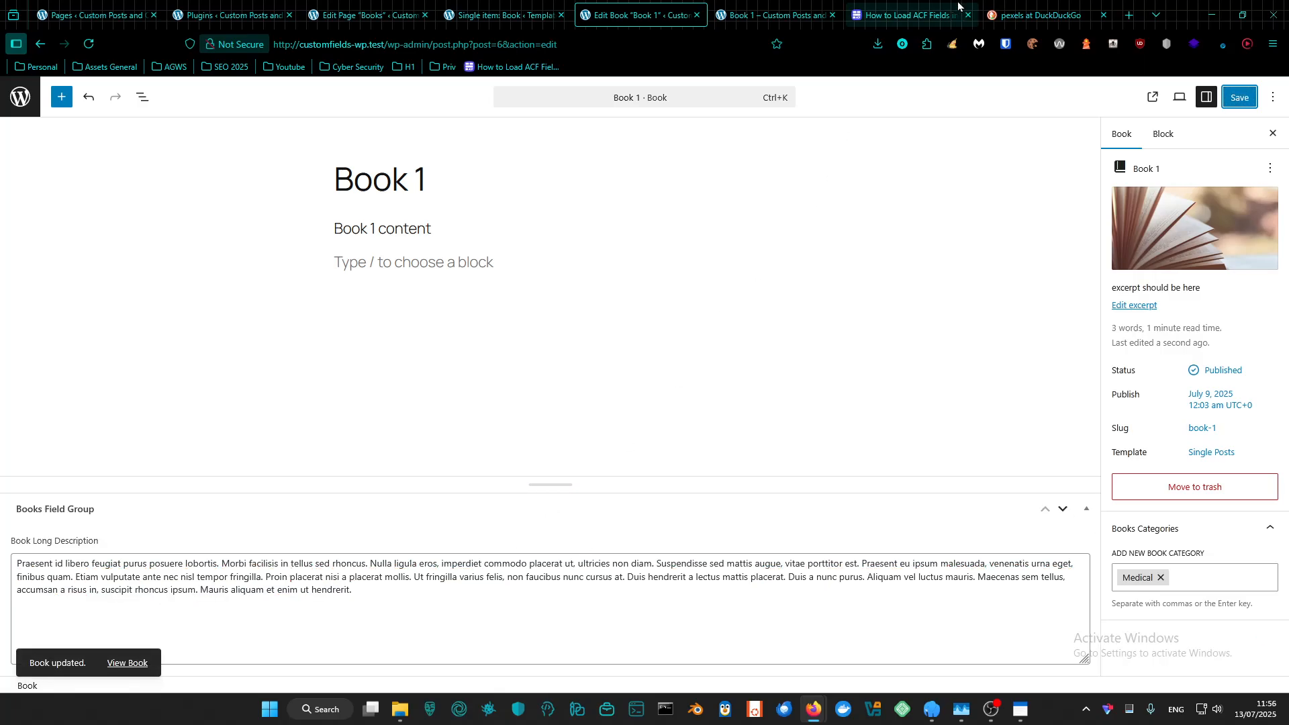
Reload the published Book 1 page, clear the browser cache and recheck the Long Description section
click(765, 7)
key(F5)
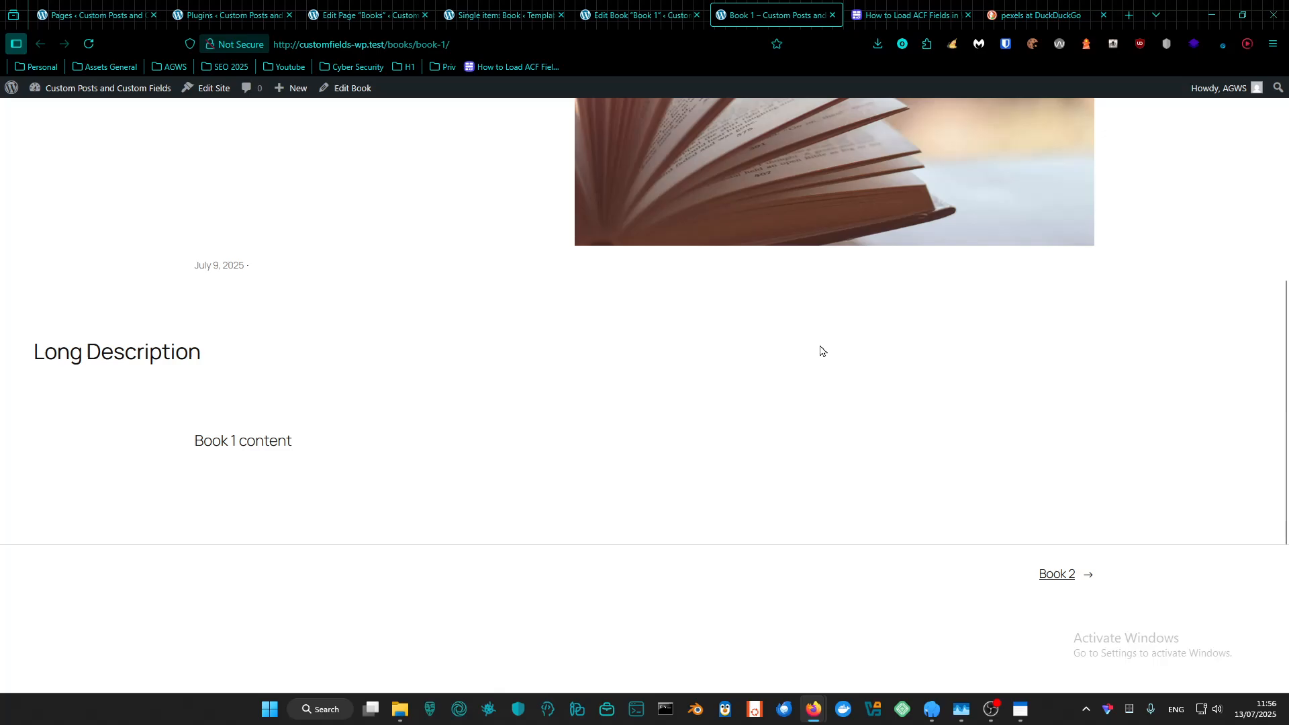
click(953, 45)
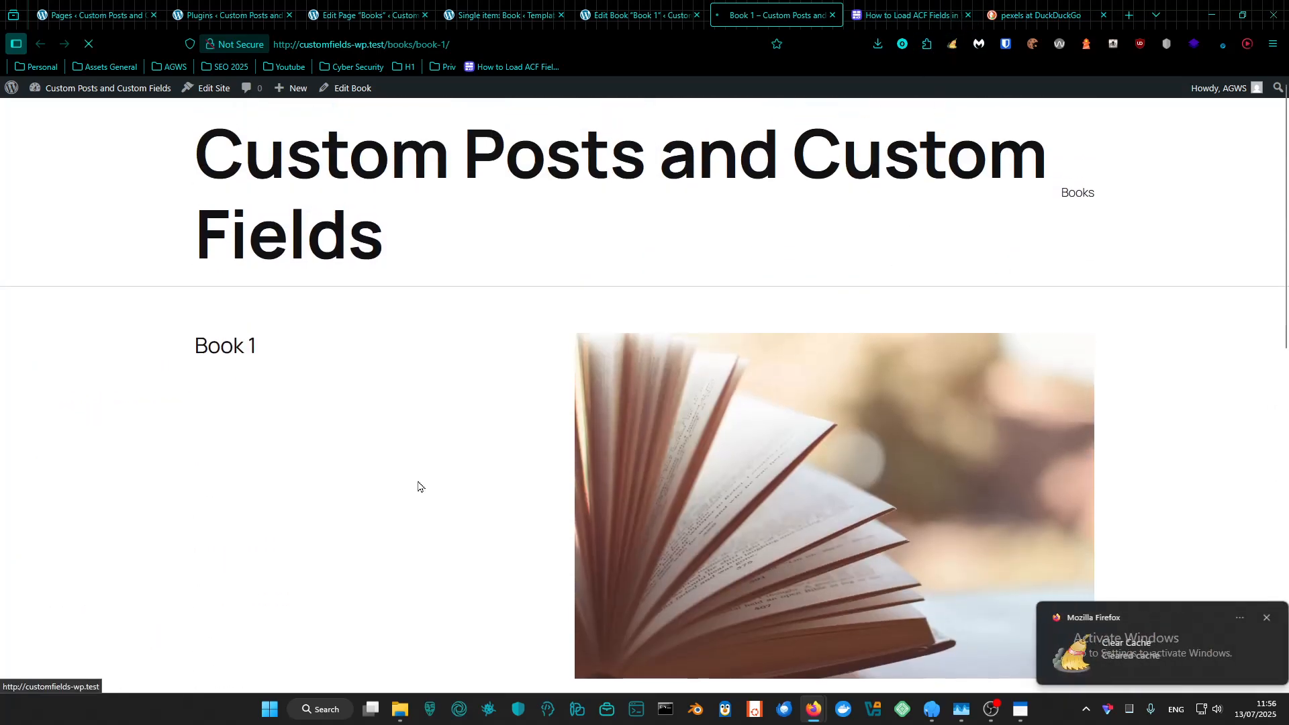
scroll(412, 521, down, 7)
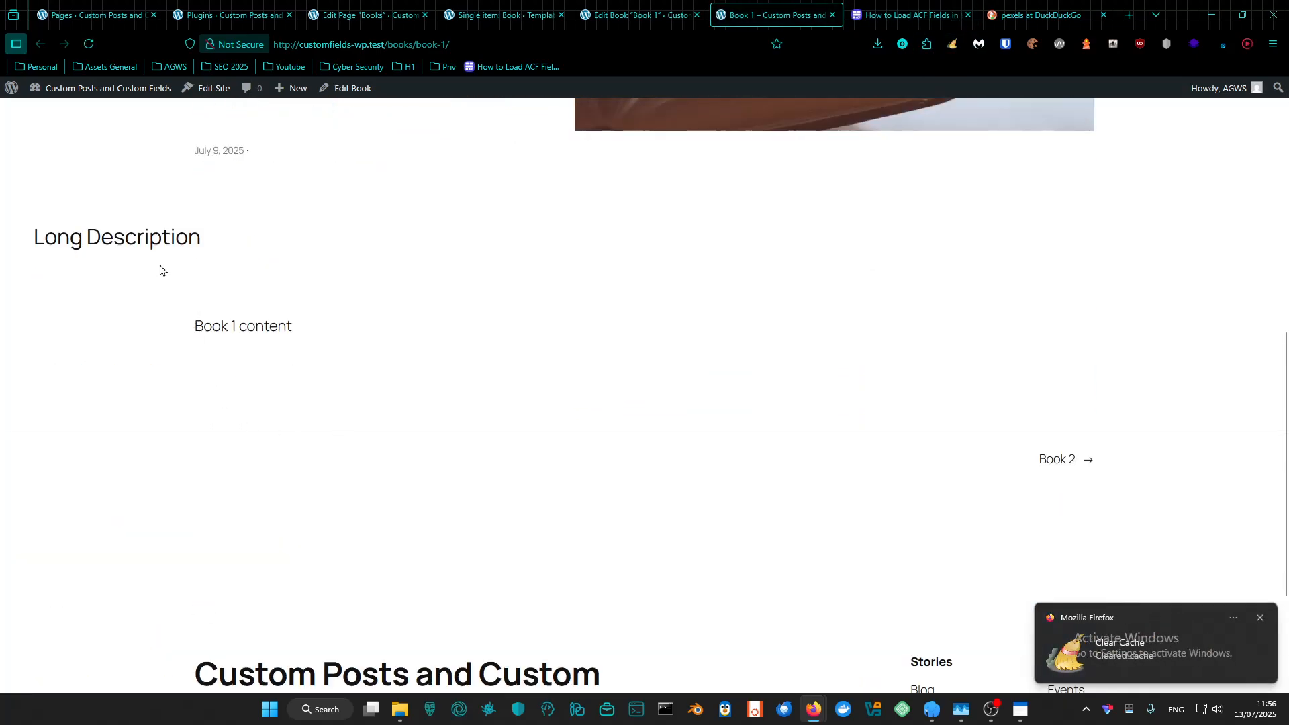
Inspect the markup below the Long Description heading and check the browser console, then close the developer tools
right_click(160, 266)
click(224, 426)
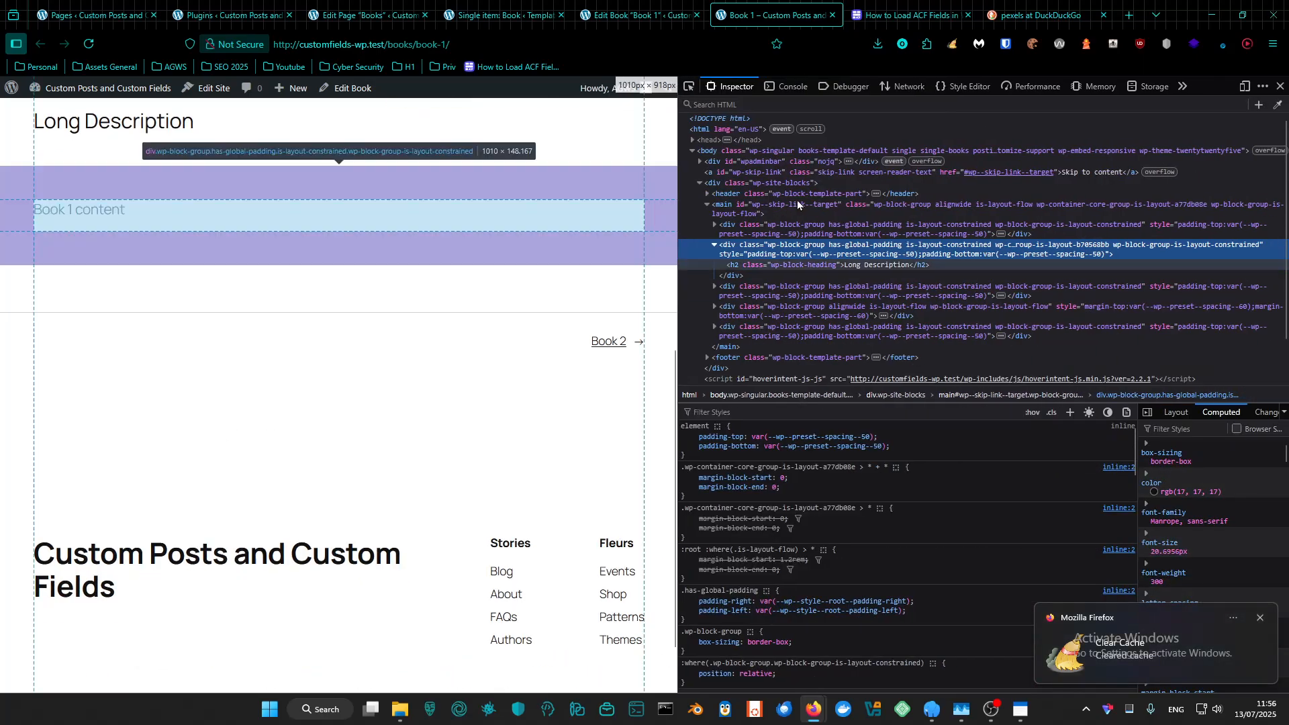
click(790, 86)
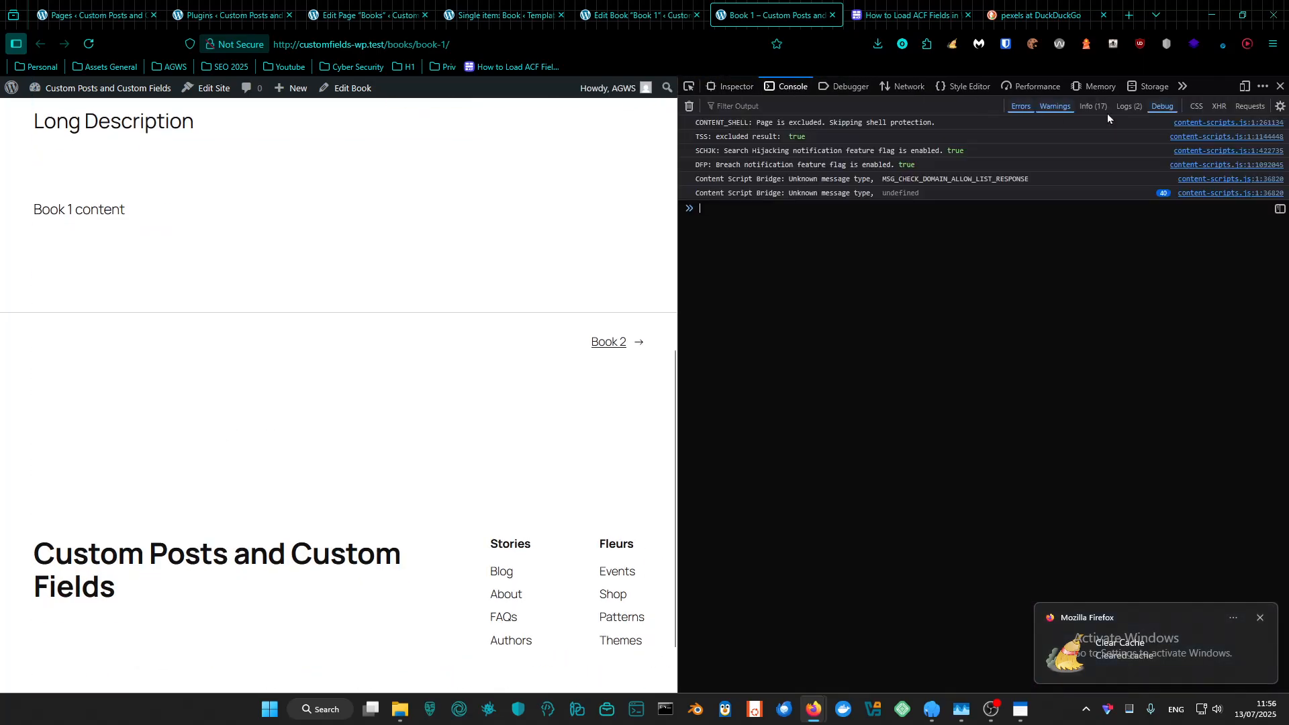
click(1280, 86)
scroll(674, 343, up, 8)
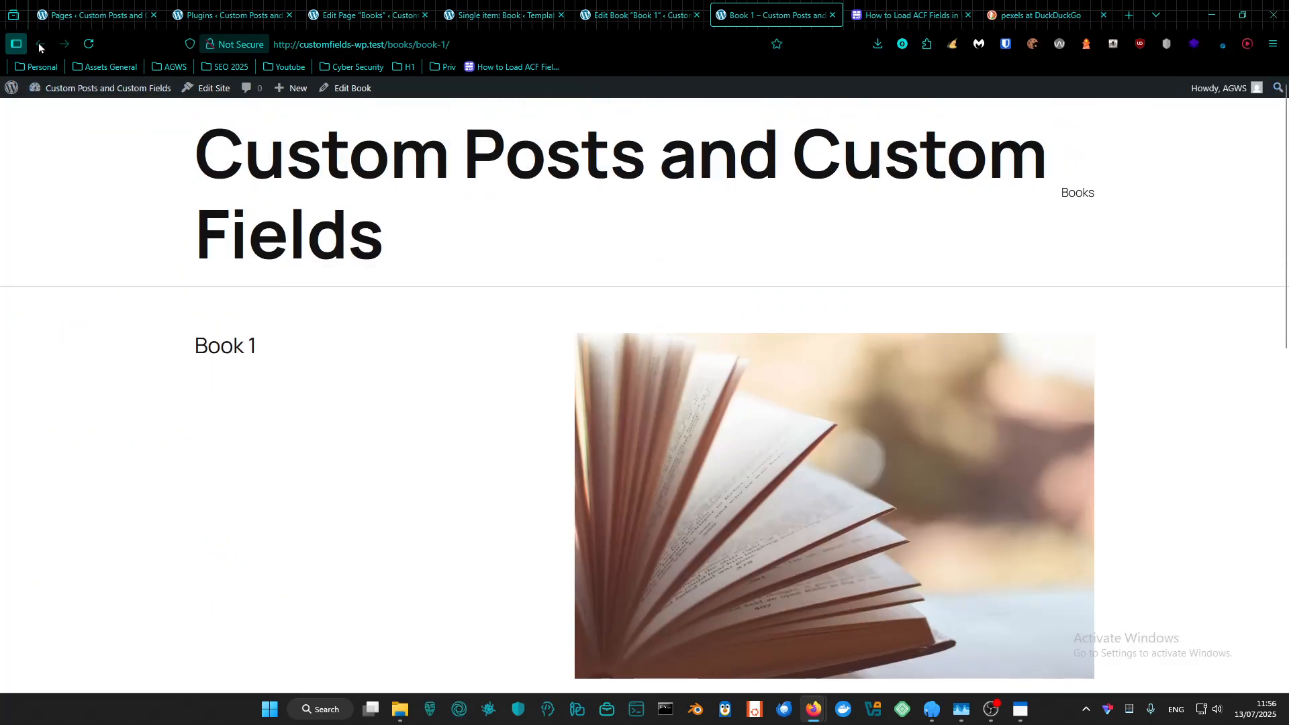
Go to the site's Pages list in the dashboard and view the published Books page in a new tab
click(132, 89)
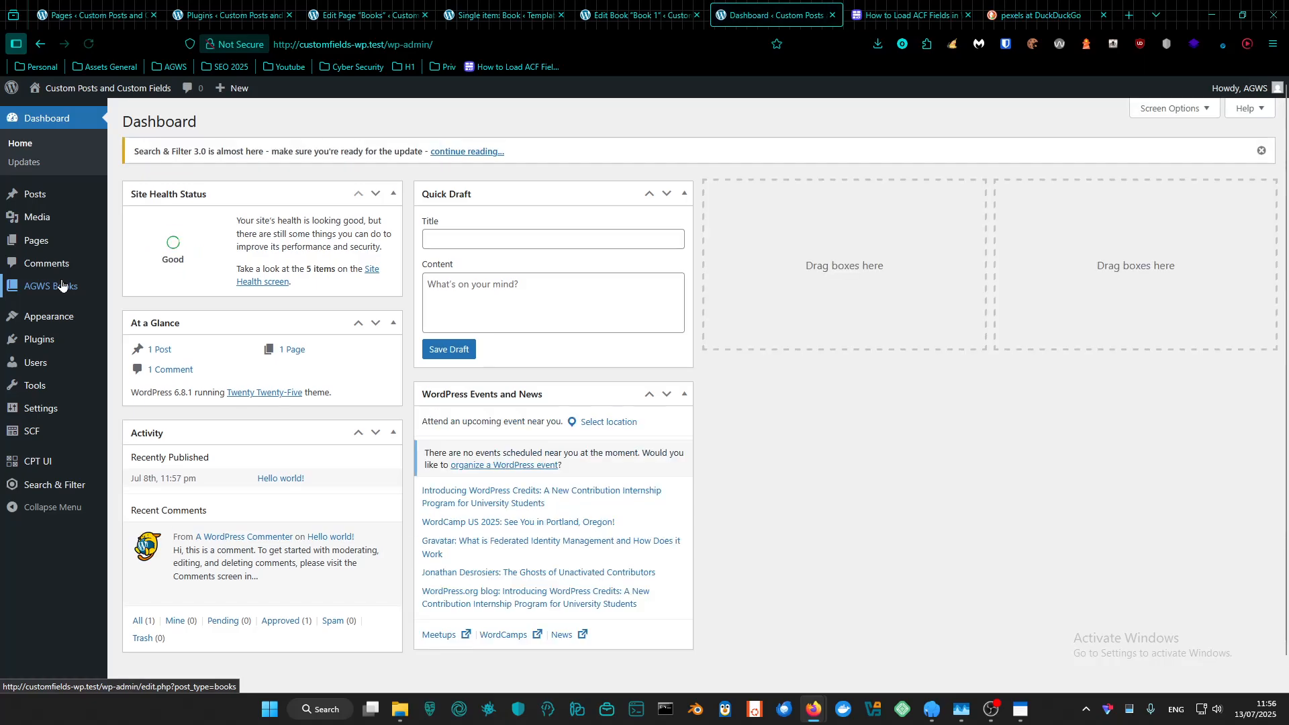
click(39, 245)
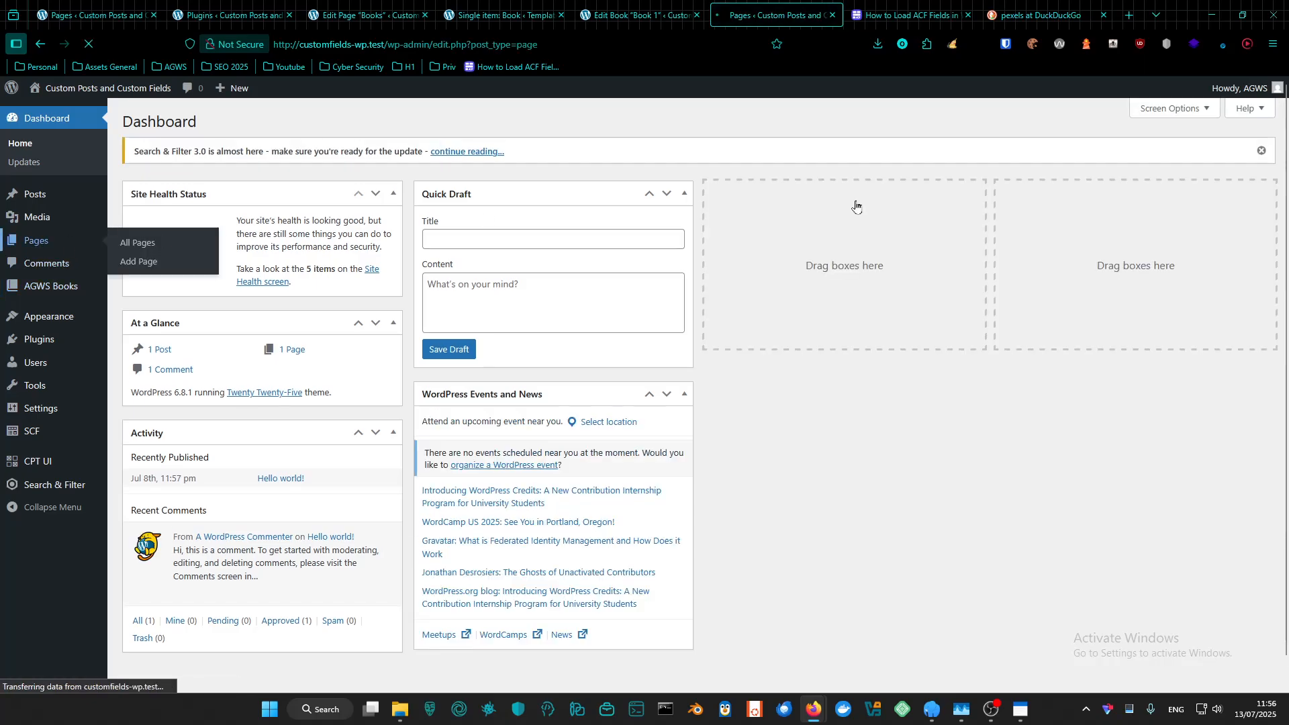
right_click(253, 299)
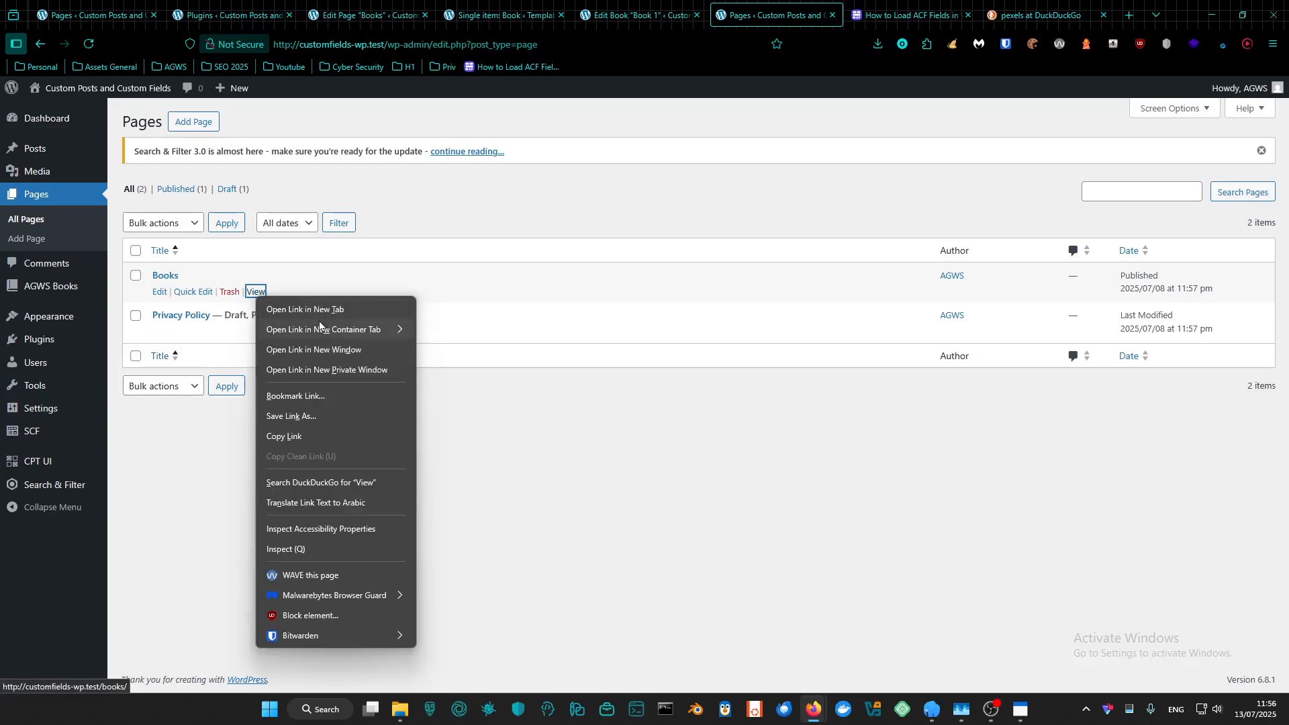
click(336, 309)
click(836, 7)
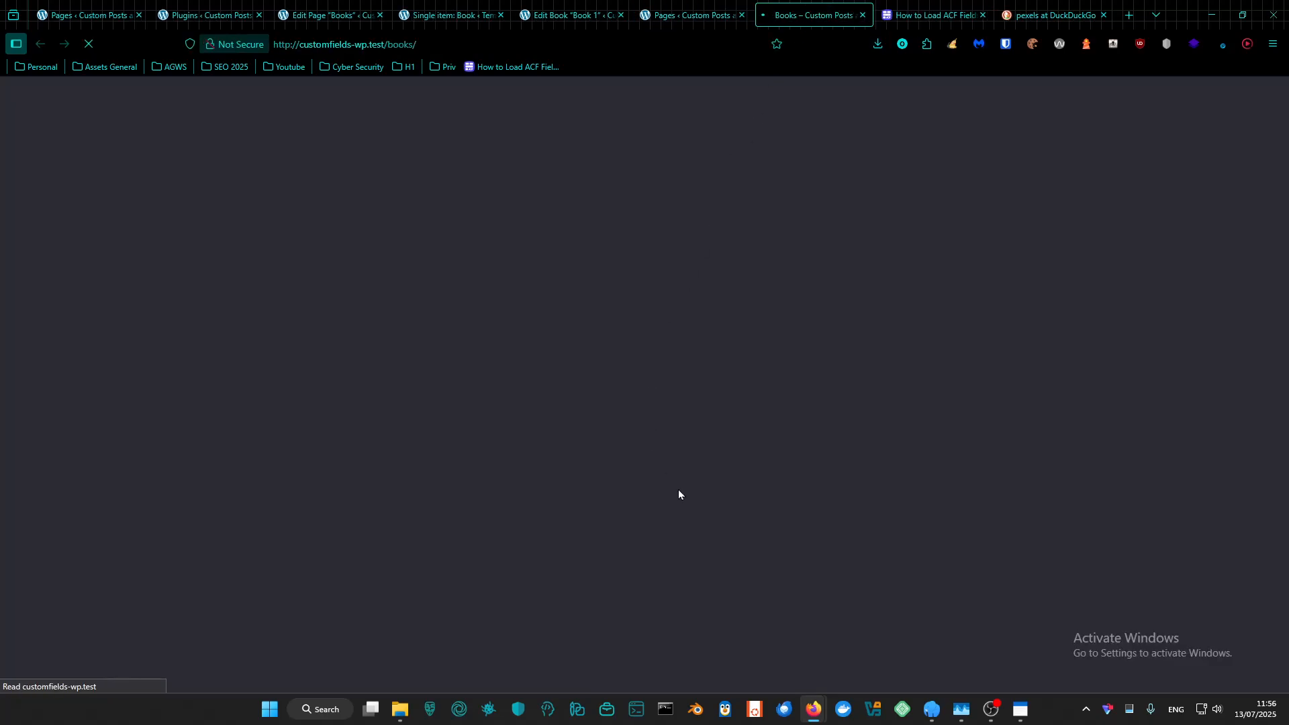
scroll(766, 255, down, 3)
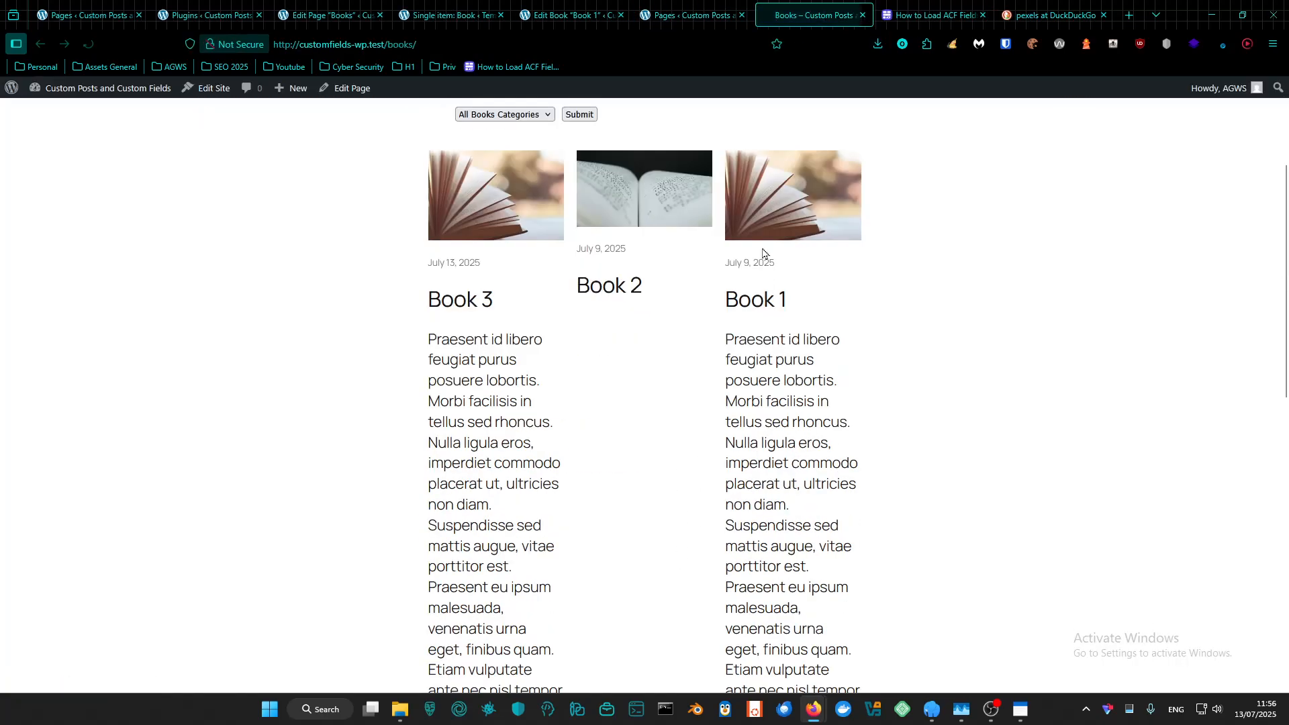
Open Book 3 from the Books page in a new tab and check its Long Description section
click(465, 316)
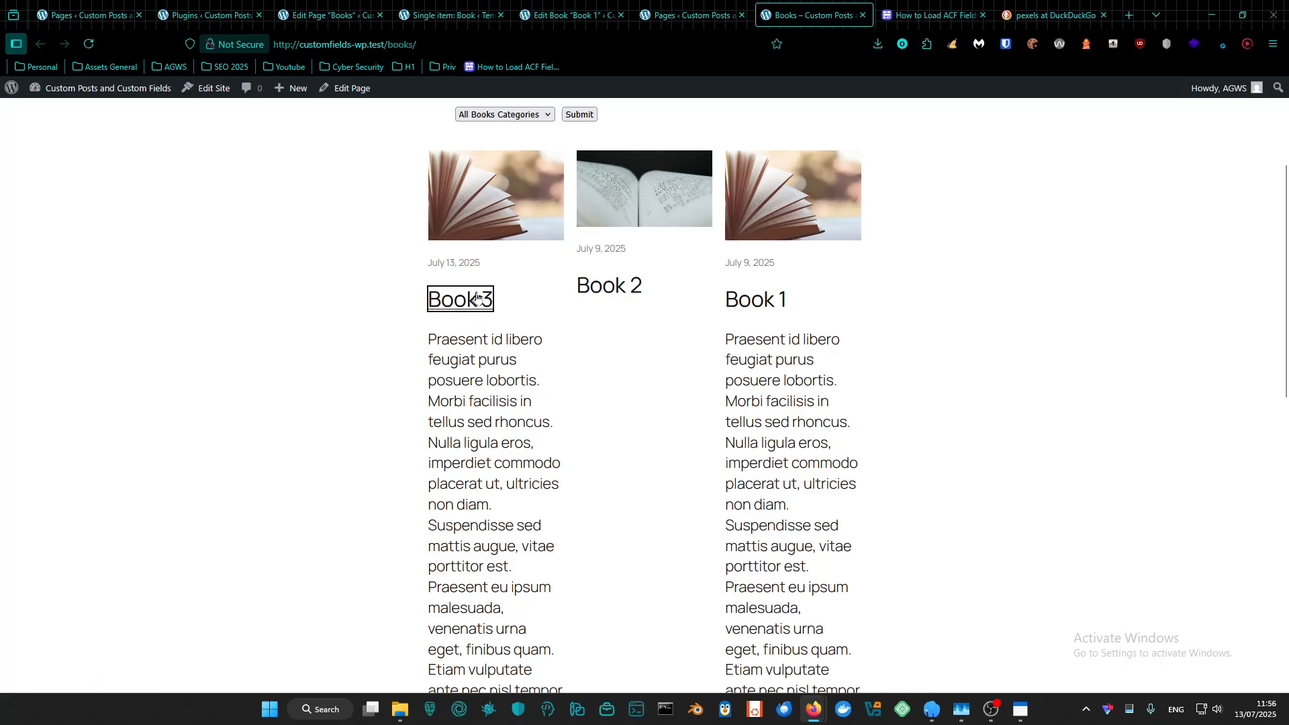
scroll(575, 462, down, 7)
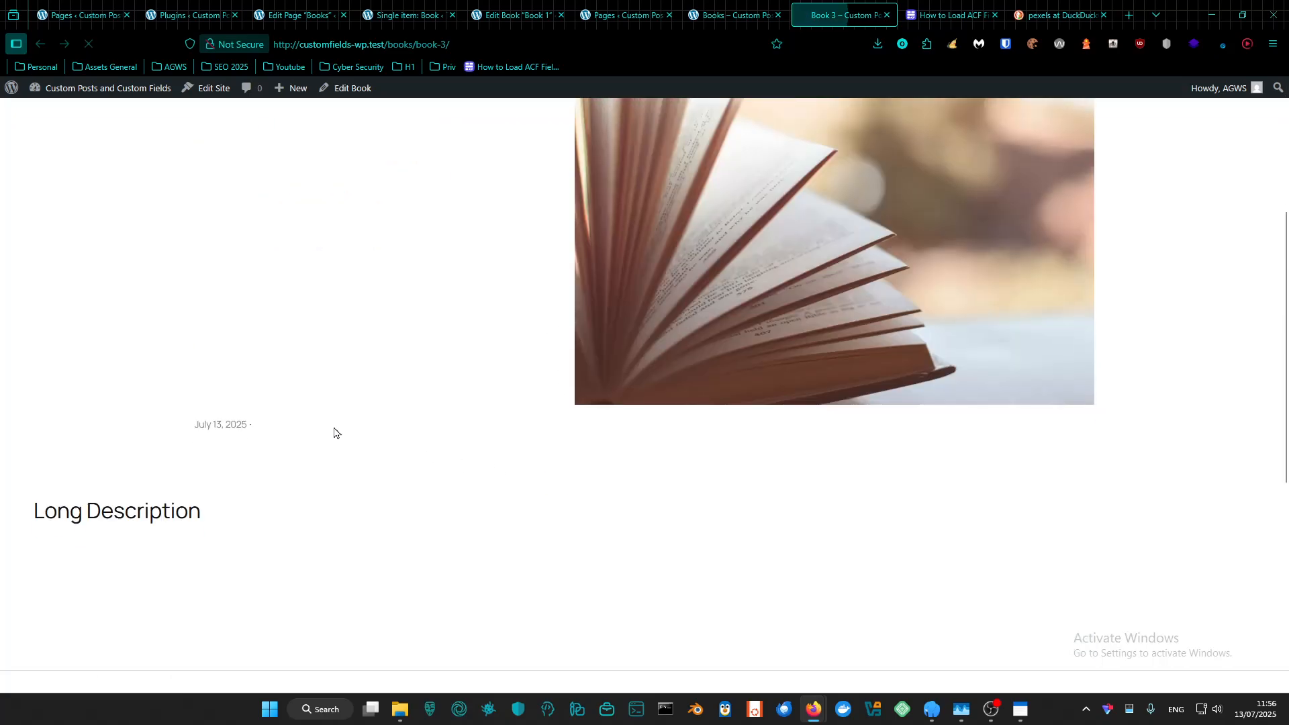
drag(153, 339, 341, 431)
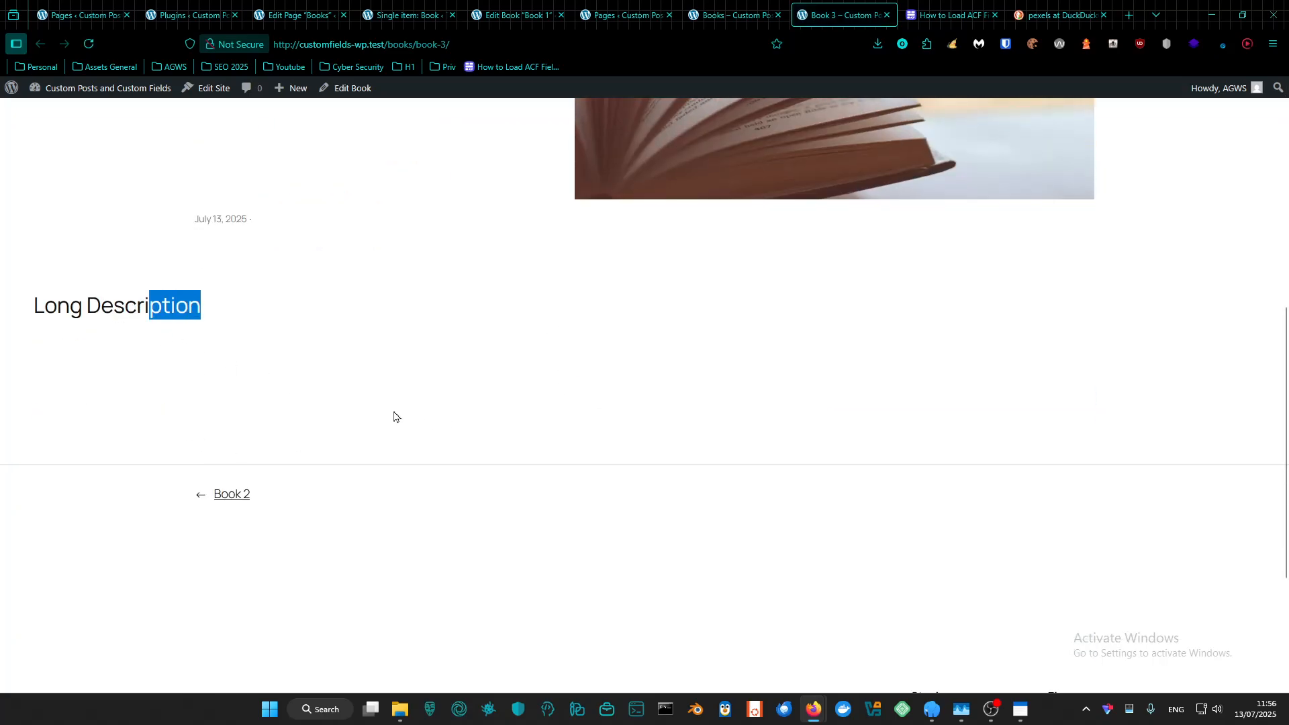
In the Single item: Book template, load the Book Long Description field from Current Post into the ACF Field block and save
click(732, 7)
click(625, 9)
click(517, 9)
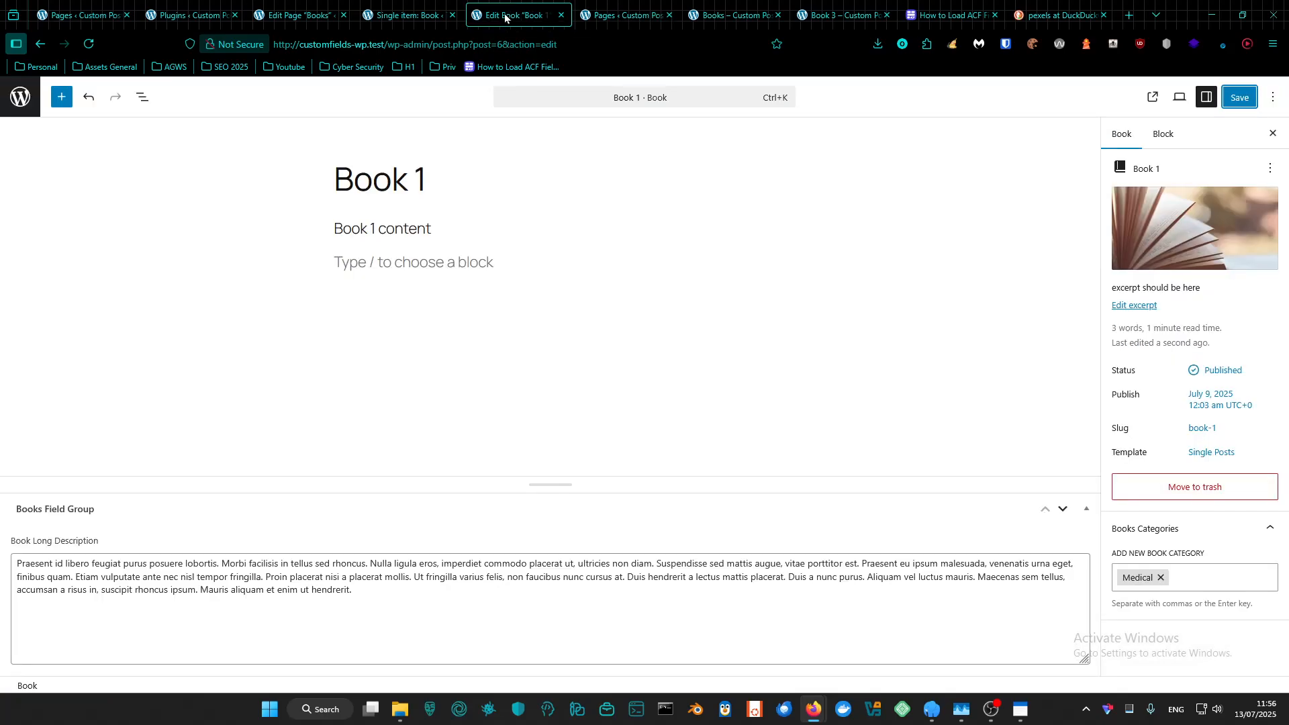
click(417, 6)
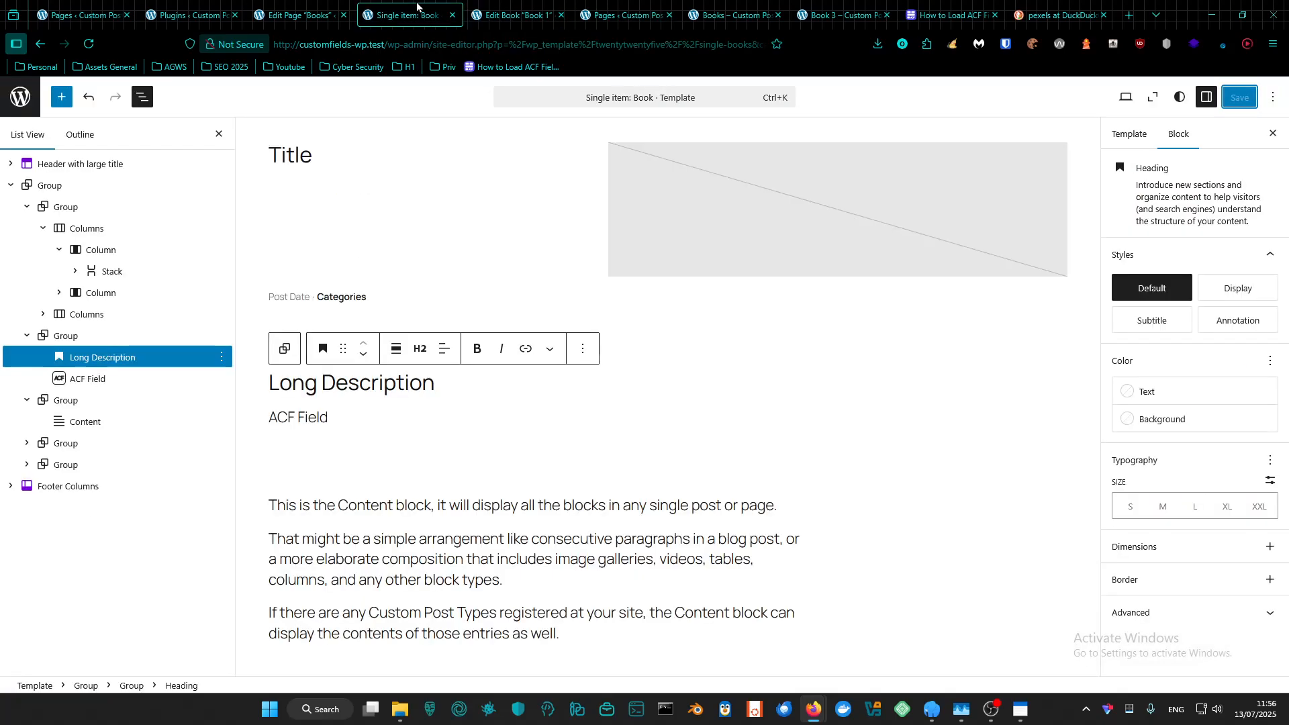
click(350, 416)
click(776, 495)
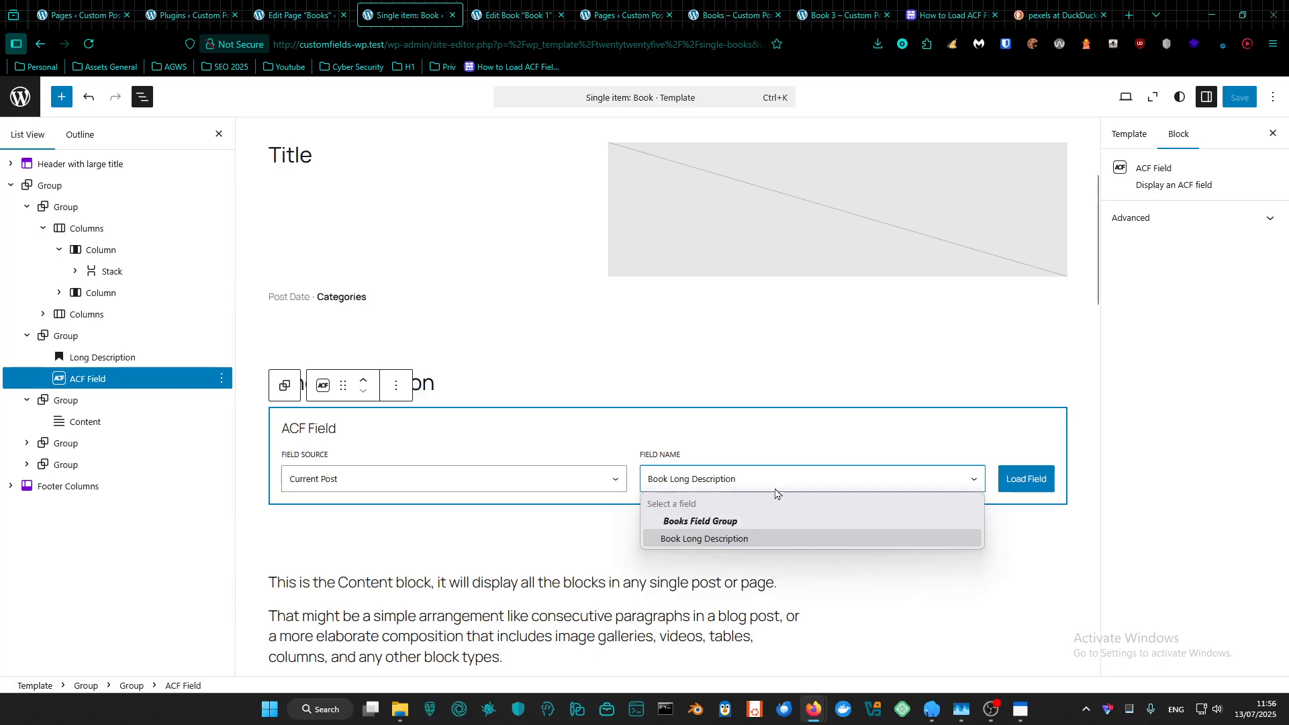
click(862, 490)
click(1047, 481)
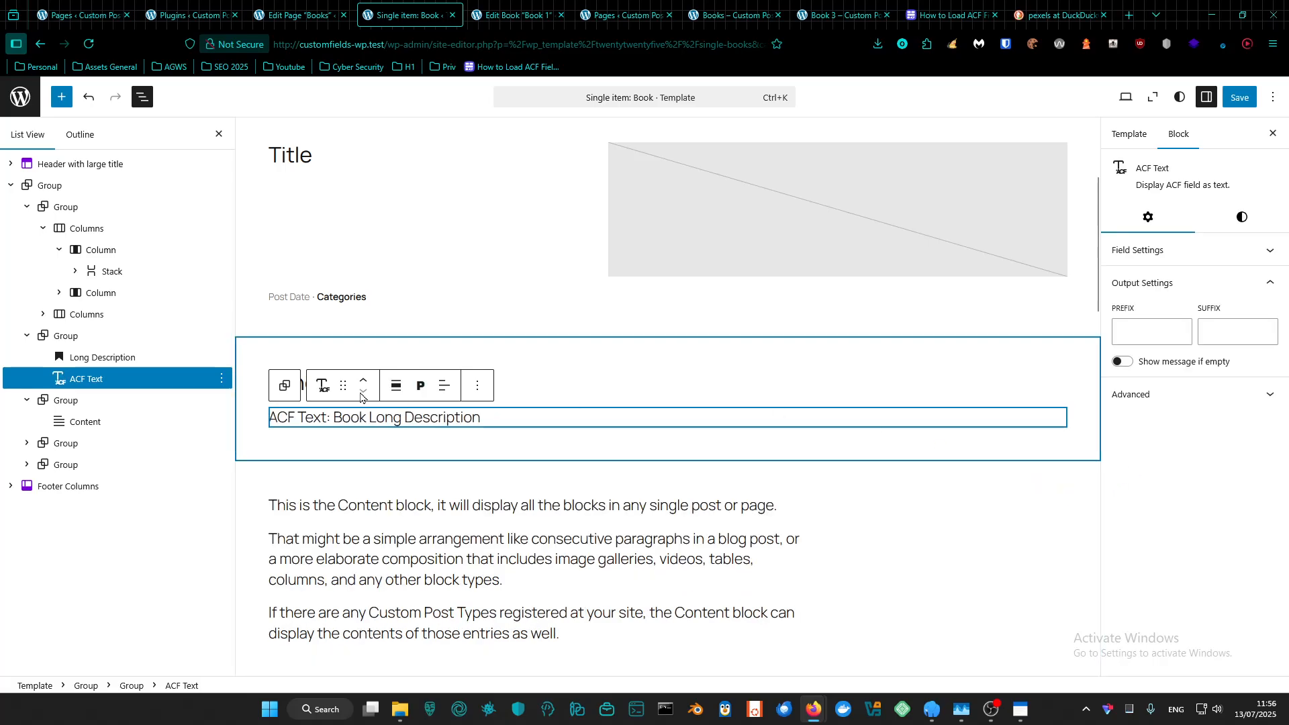
click(1240, 98)
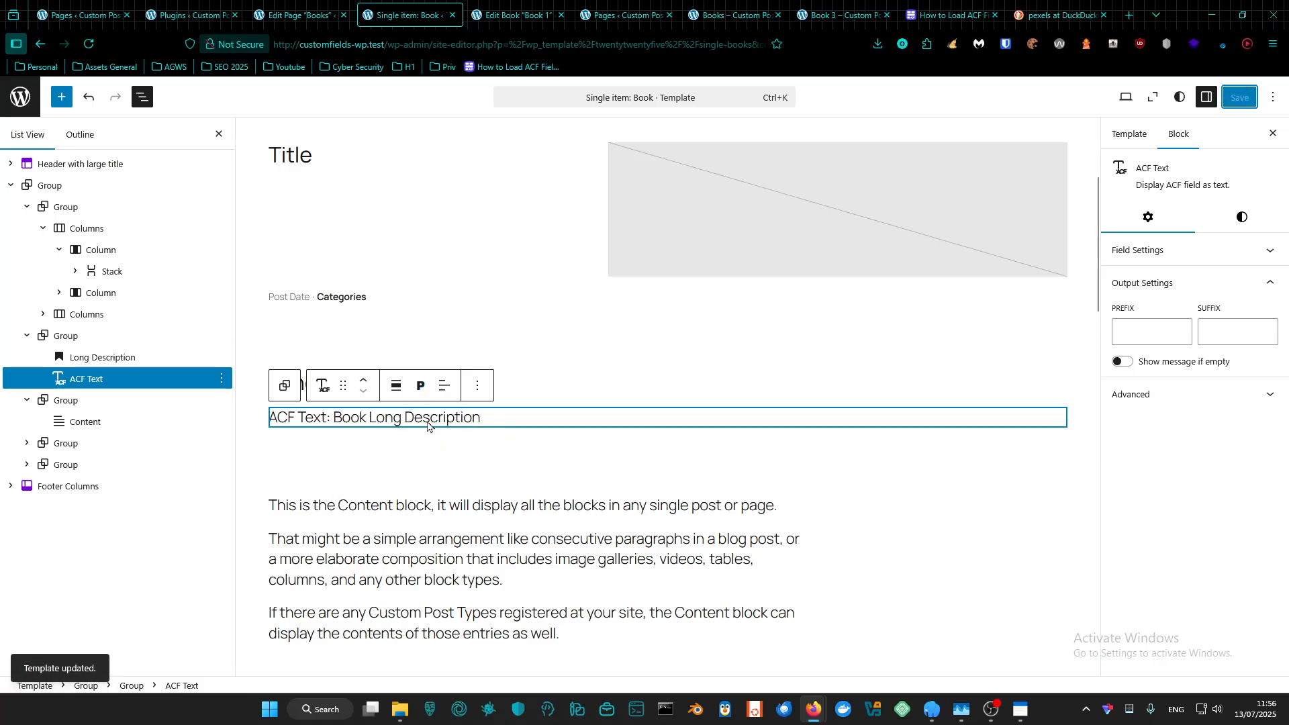
Close the Books page and check the Long Description section on the Book 3 page
click(511, 15)
click(731, 15)
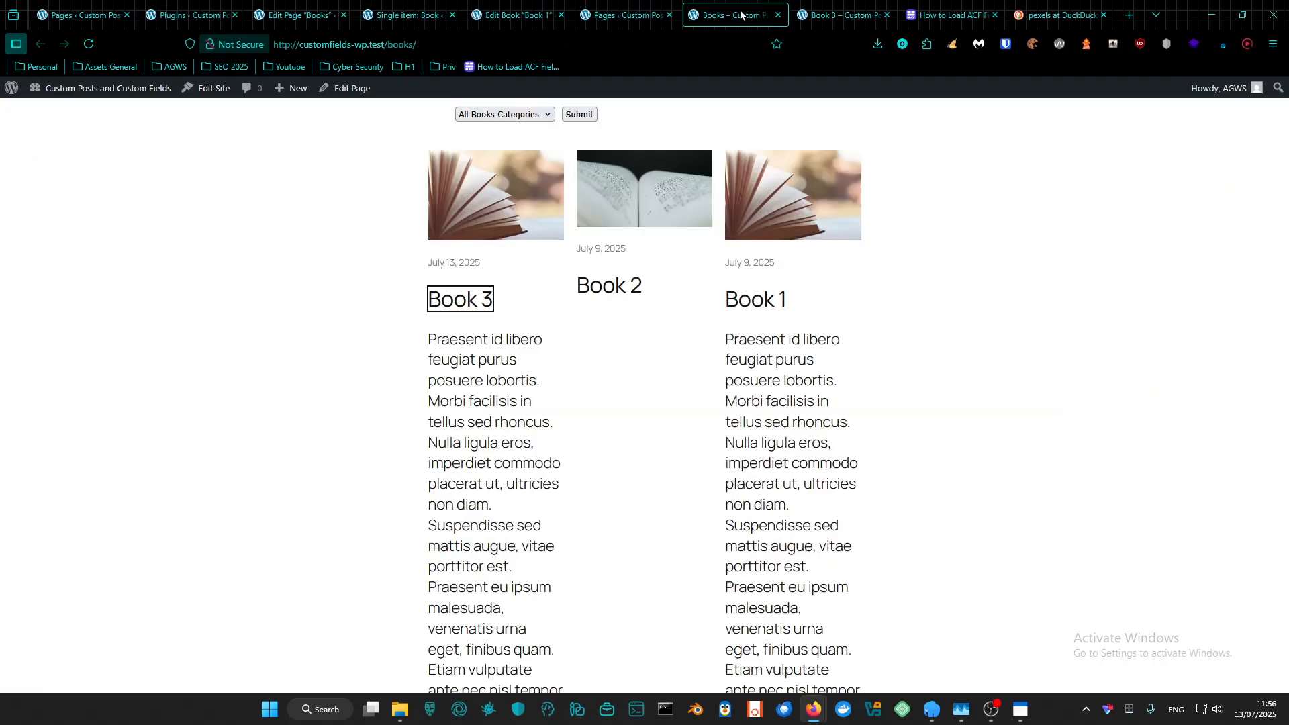
click(777, 15)
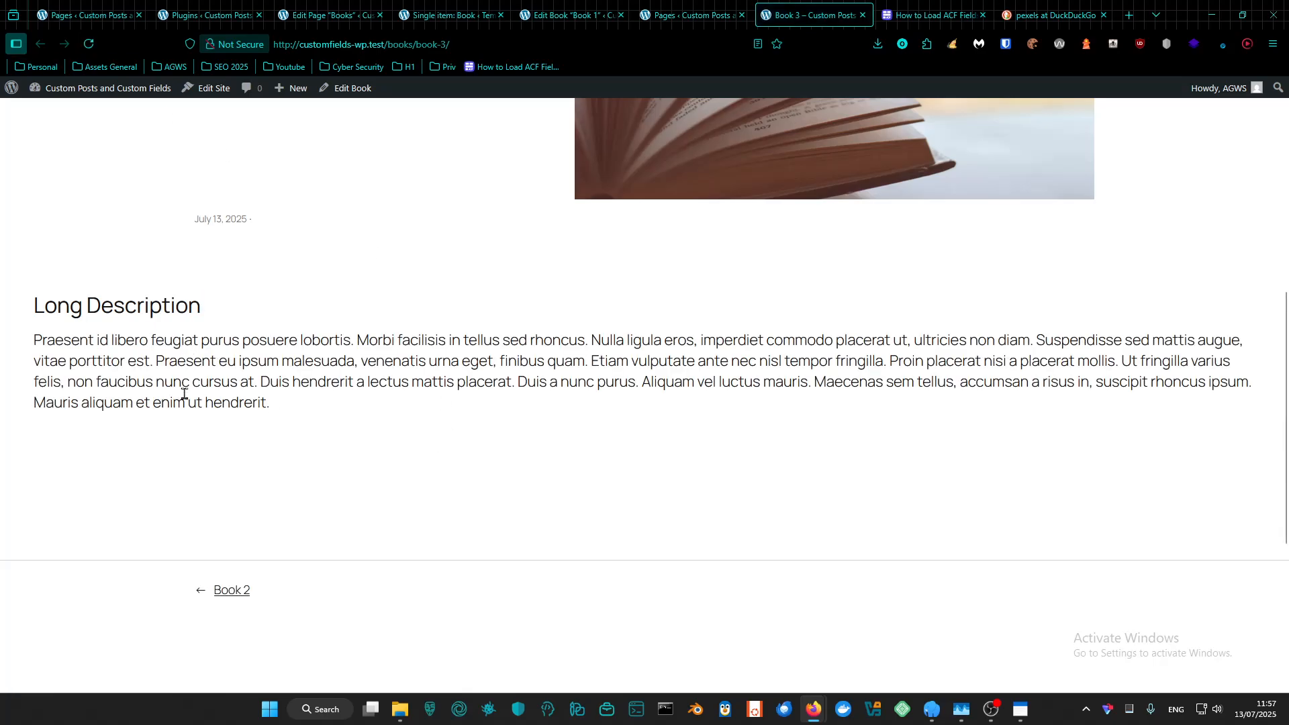
scroll(403, 510, up, 5)
In the Single item: Book template, search the blocks for "acf" and insert an ACF Field block below the existing ACF Text block
click(485, 16)
scroll(520, 411, down, 2)
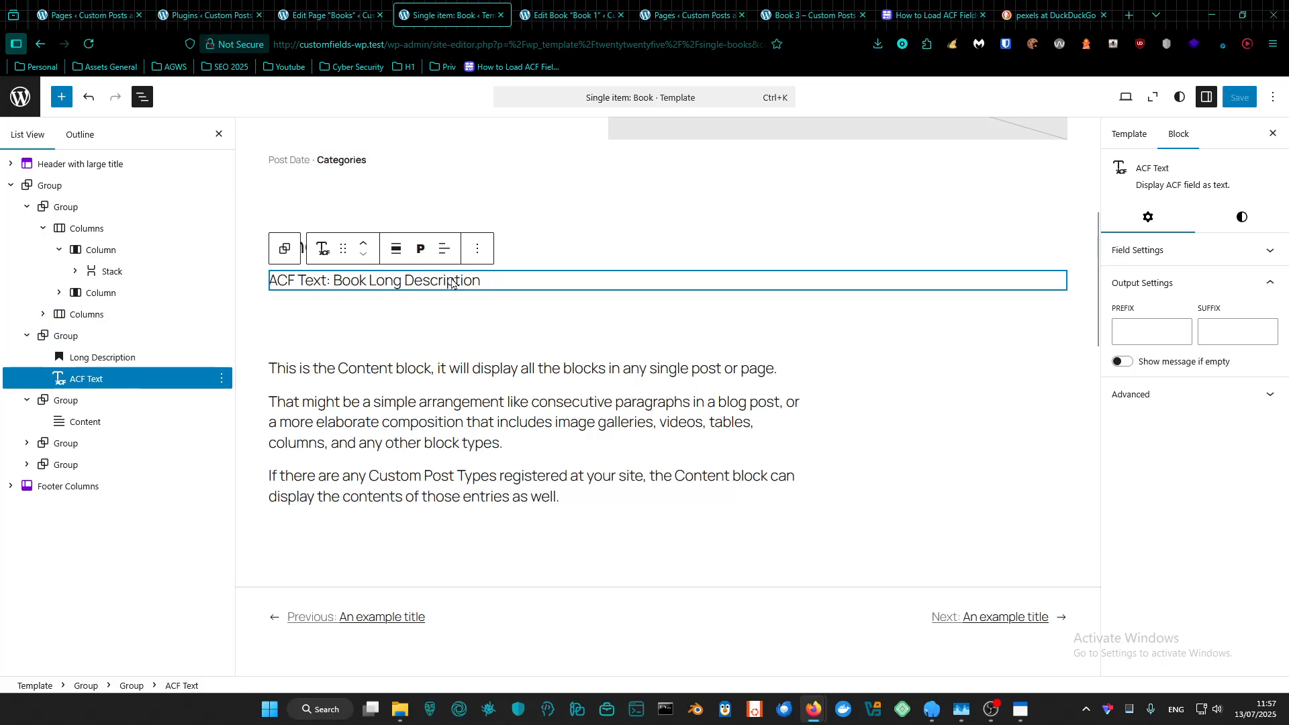
click(478, 250)
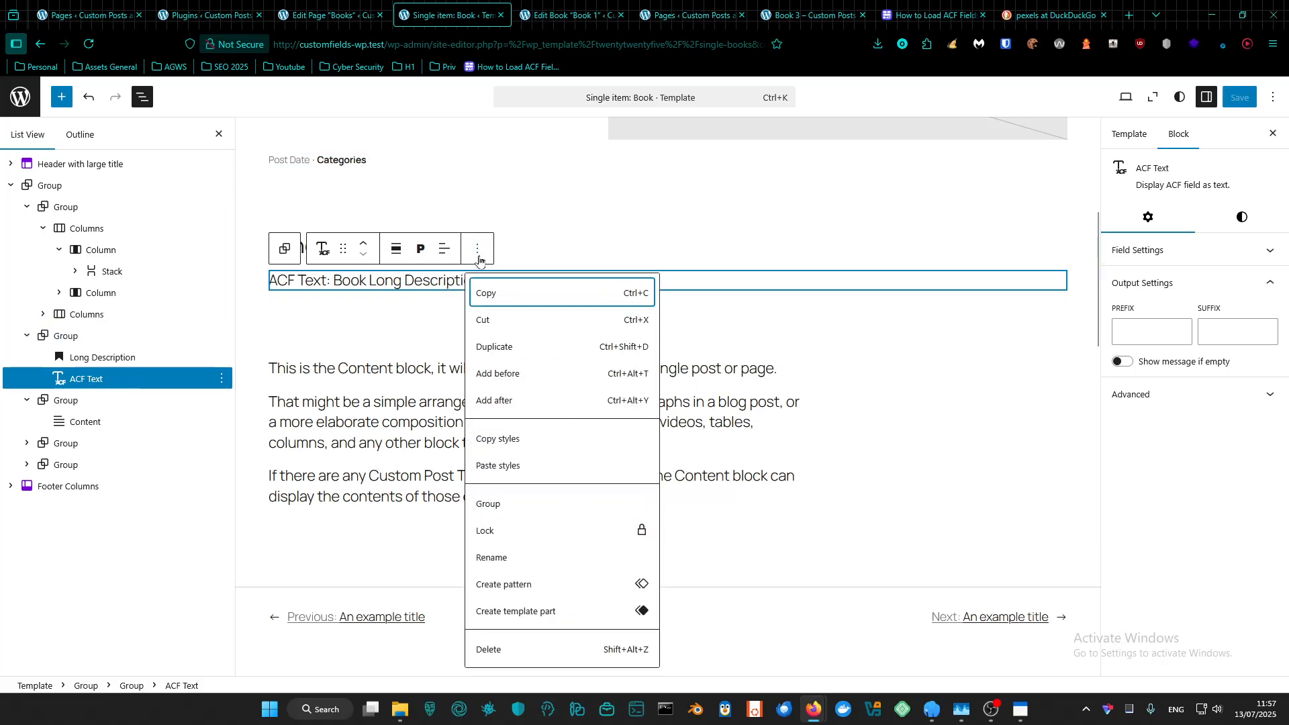
click(61, 100)
click(101, 167)
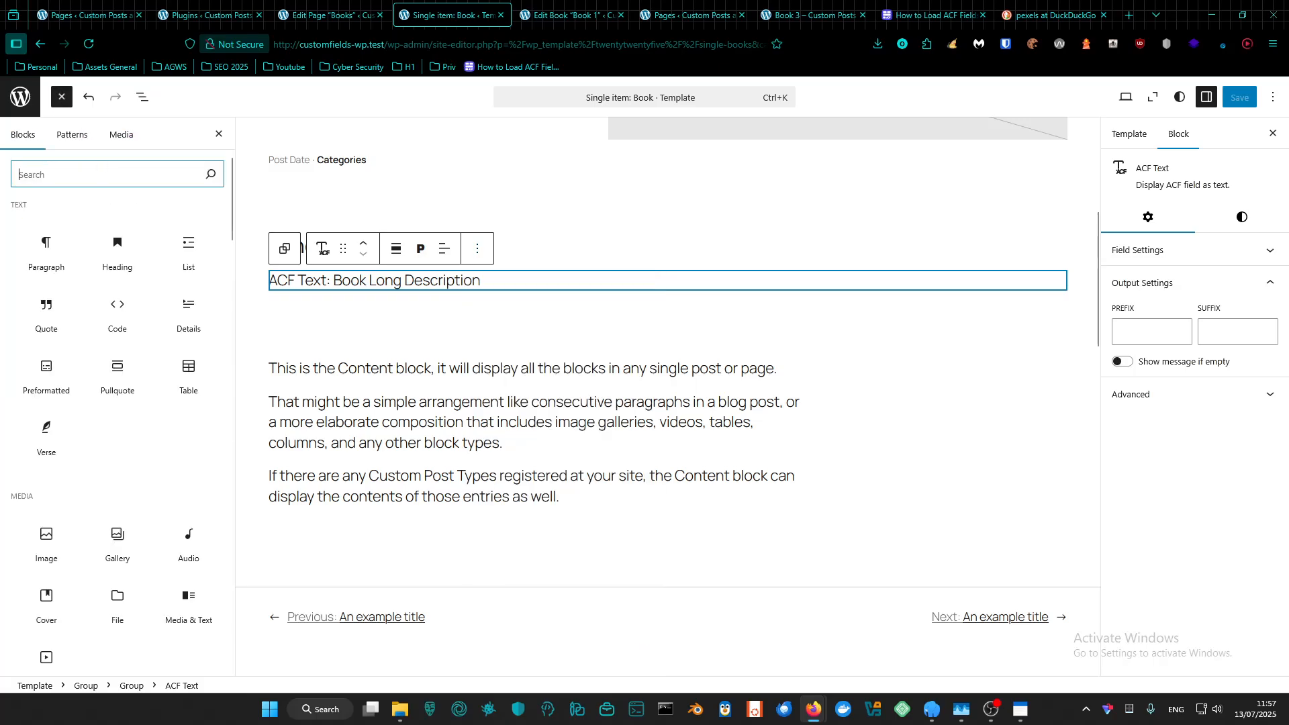
drag(58, 240, 497, 287)
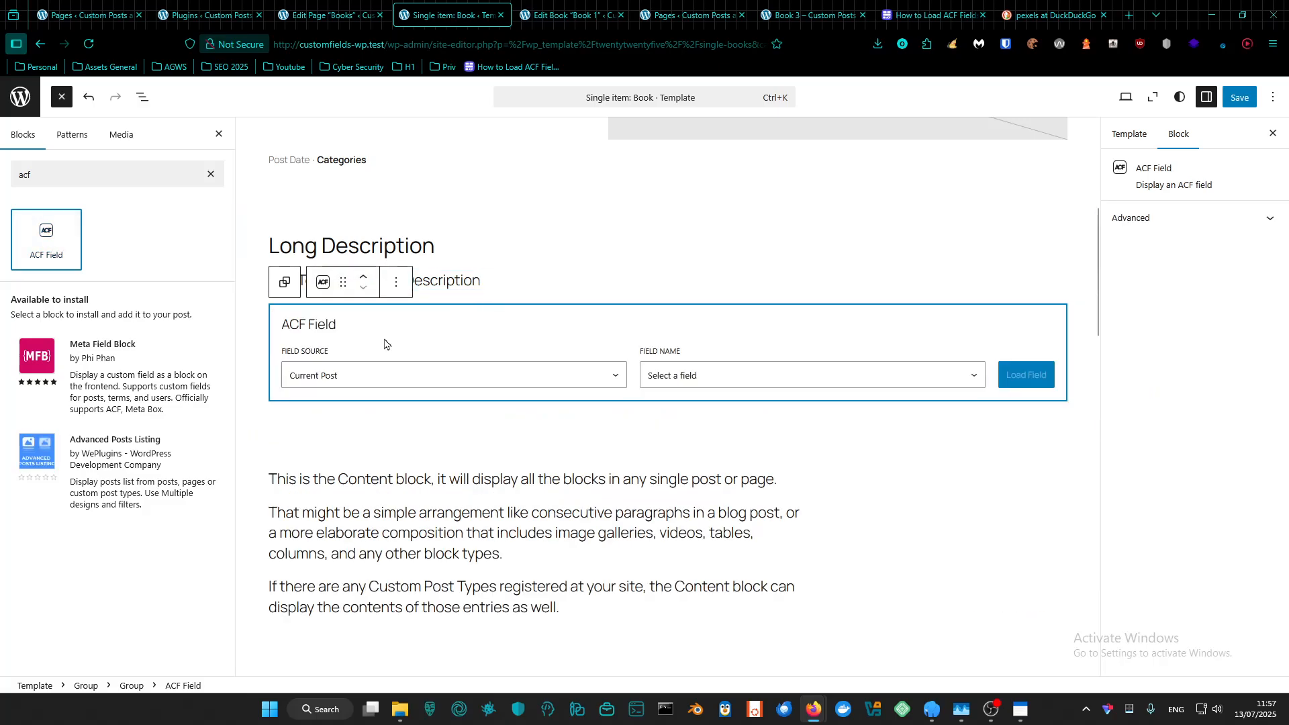
Set the new ACF Field block's source to Current Post and load the Book Long Description field
click(339, 376)
click(339, 400)
click(695, 375)
click(691, 436)
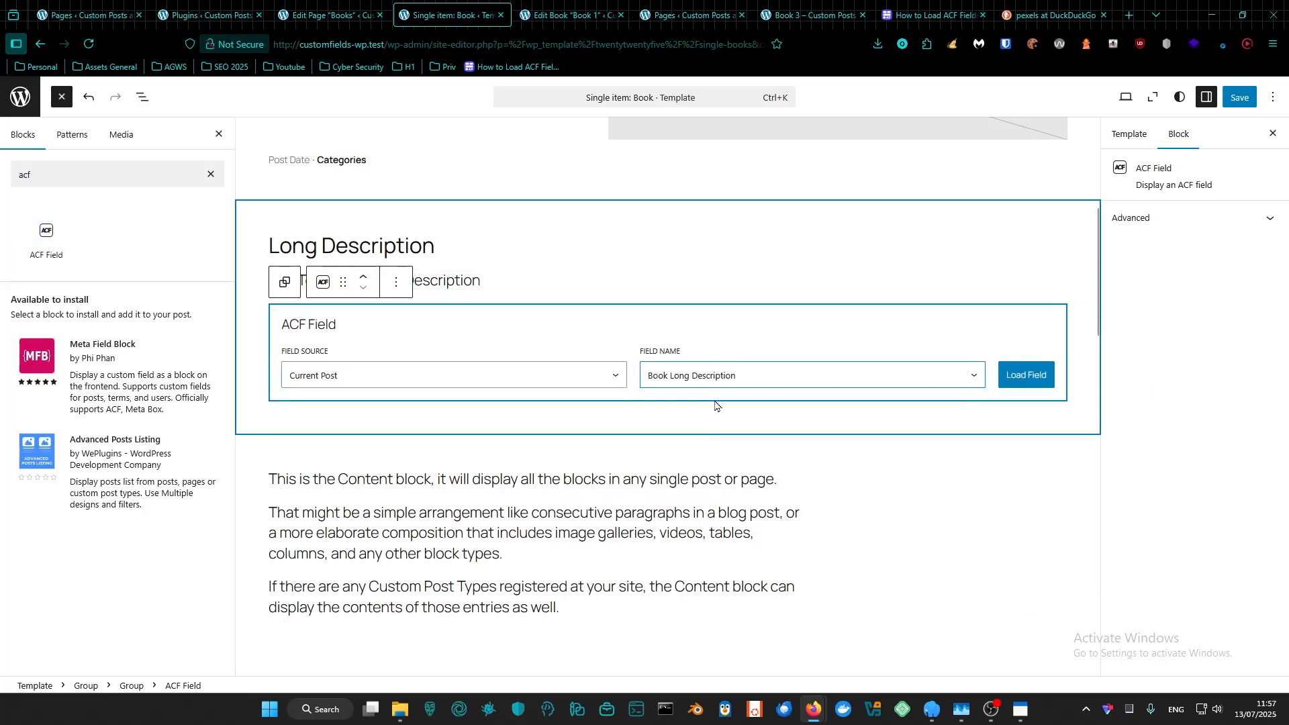
click(1026, 376)
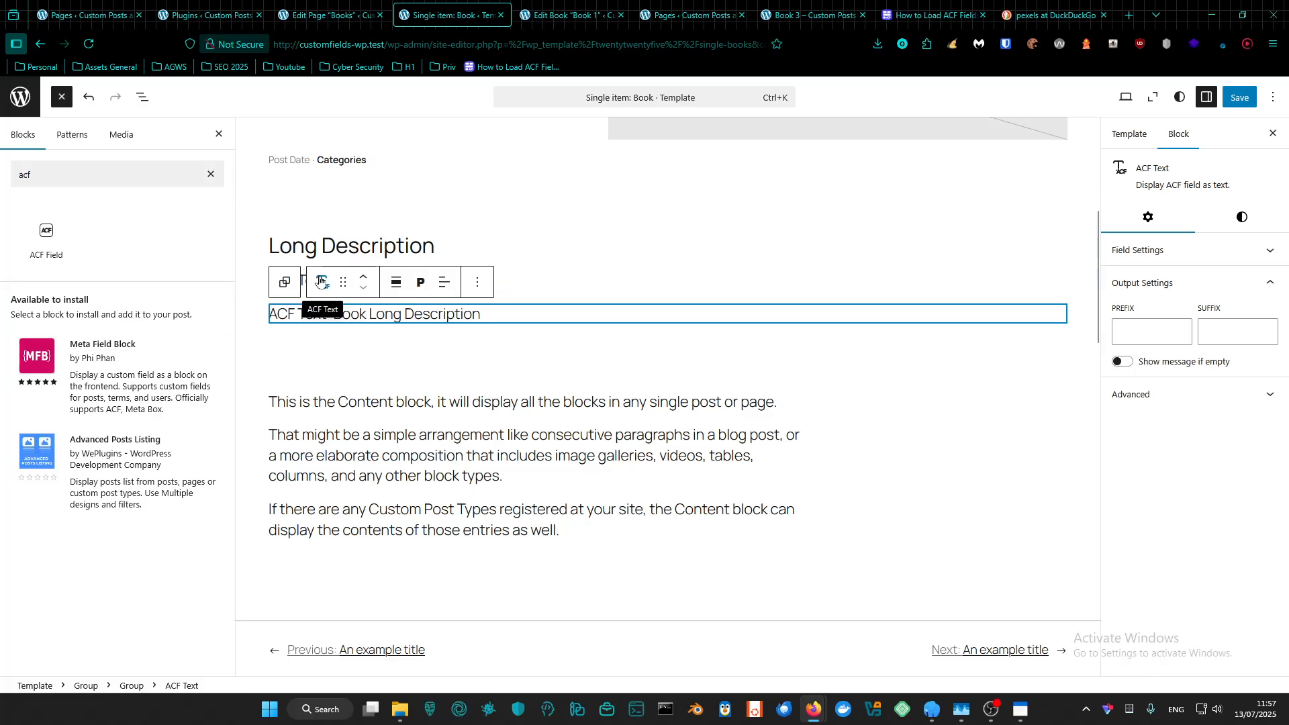
Delete the duplicate ACF Text block from the Single item: Book template and save
click(478, 282)
click(521, 687)
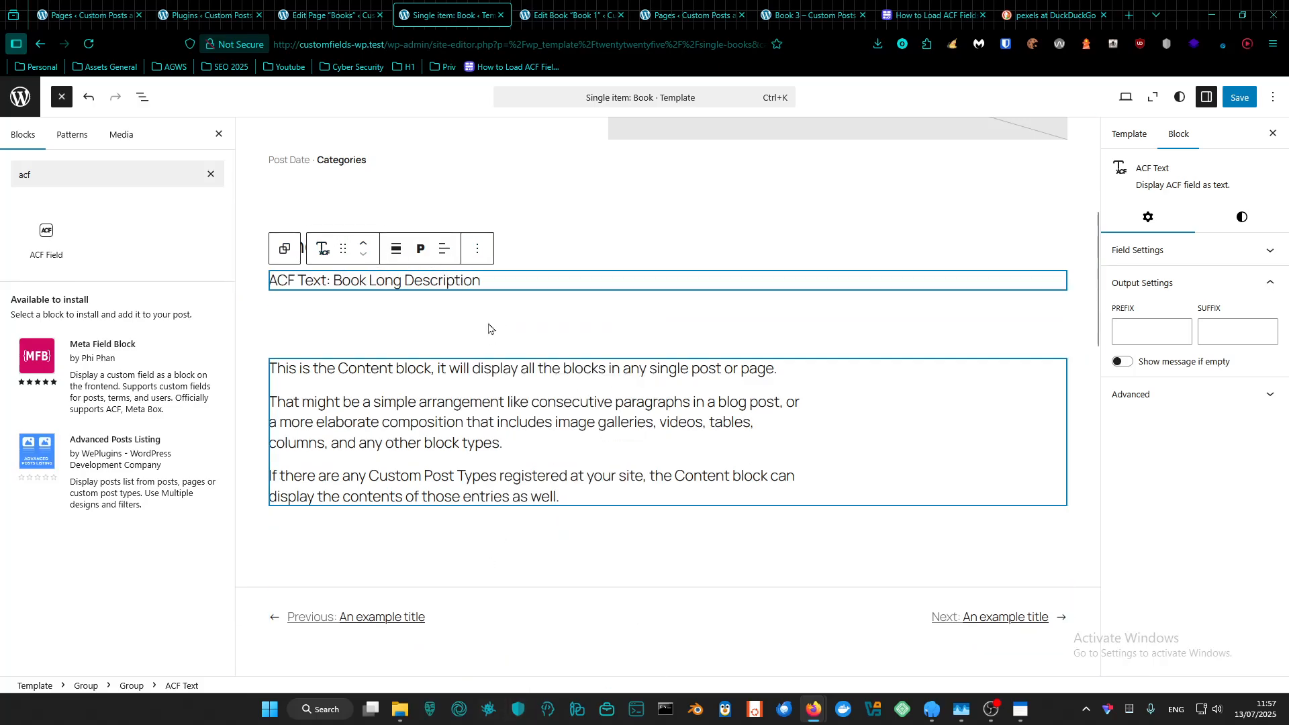
key(ctrl+s)
Close the Book 1 editor and the Pages list, leaving the Book 3 page open
click(615, 16)
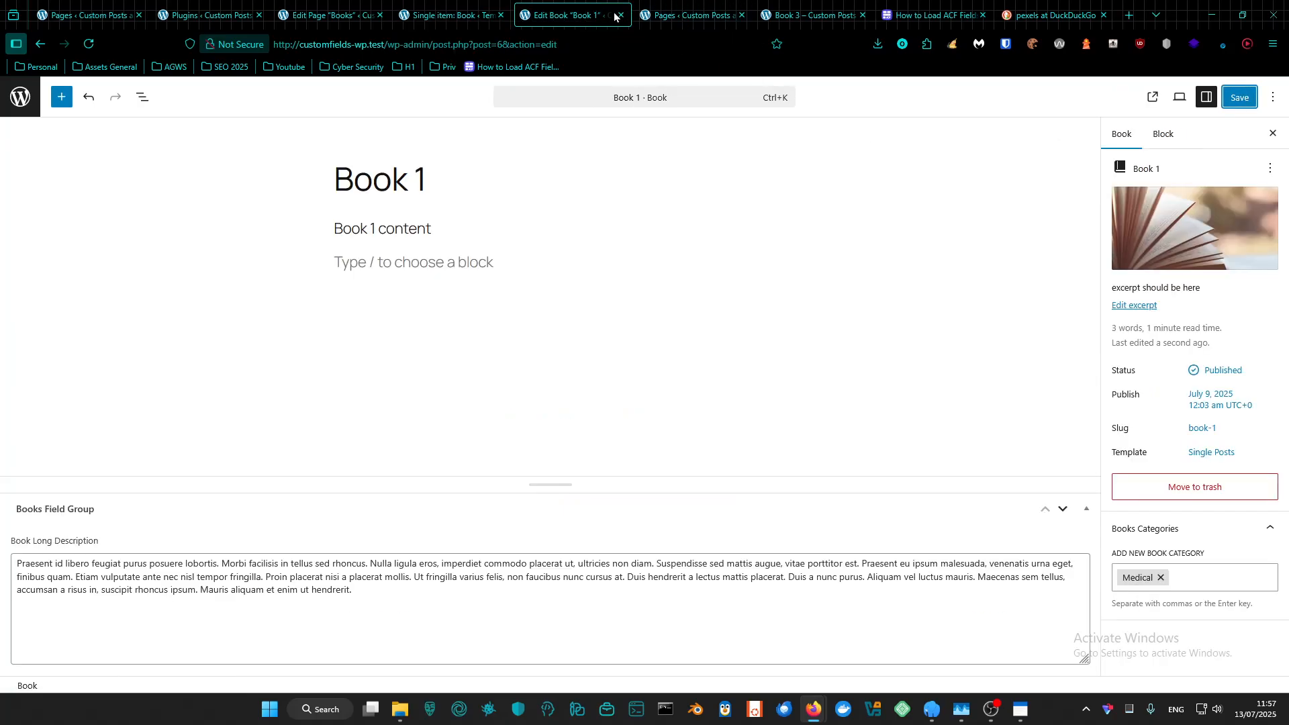
click(624, 15)
click(692, 15)
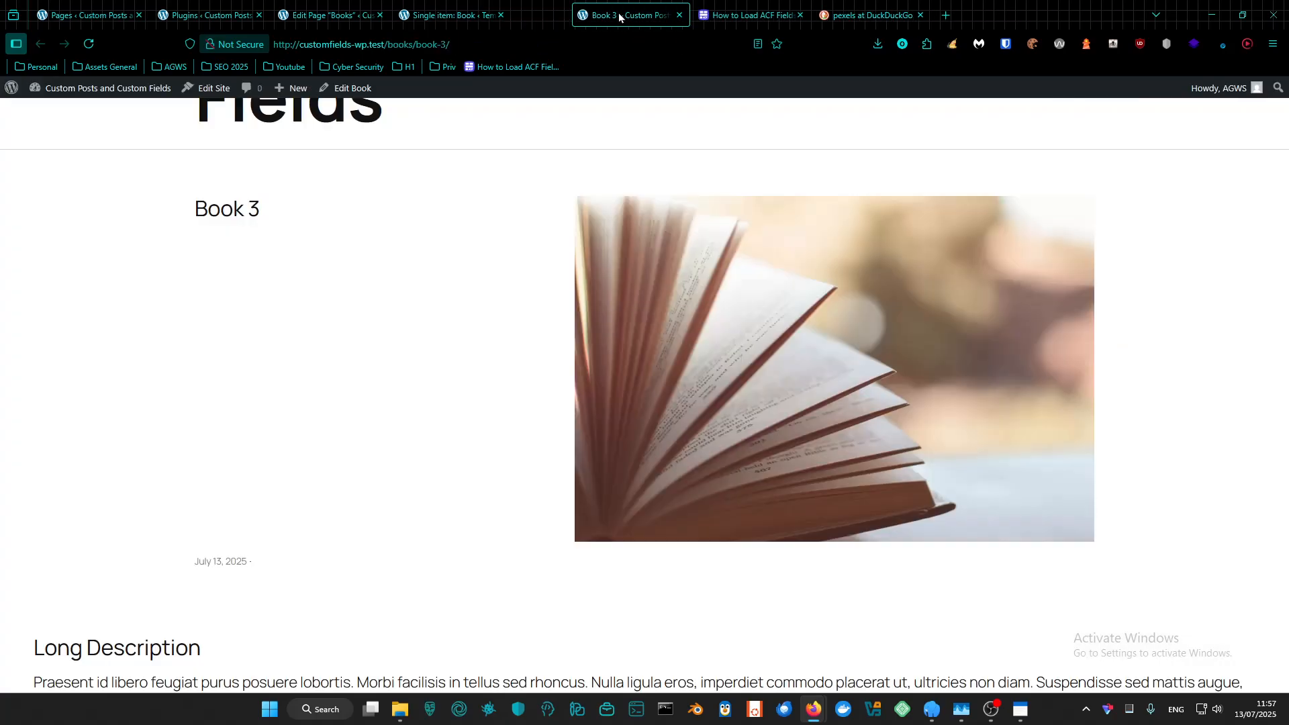
Review the Book 3 page from its header and featured image down to the Long Description section
scroll(450, 390, down, 6)
scroll(403, 403, up, 2)
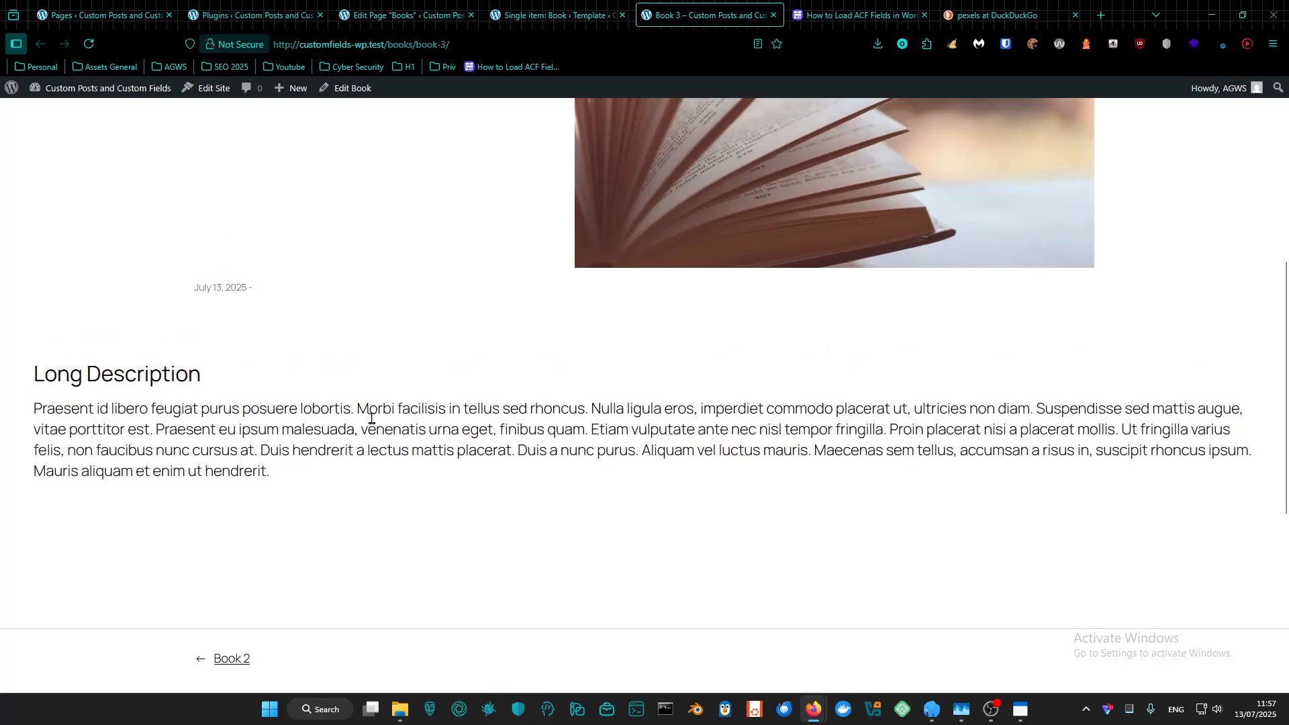
scroll(510, 369, up, 6)
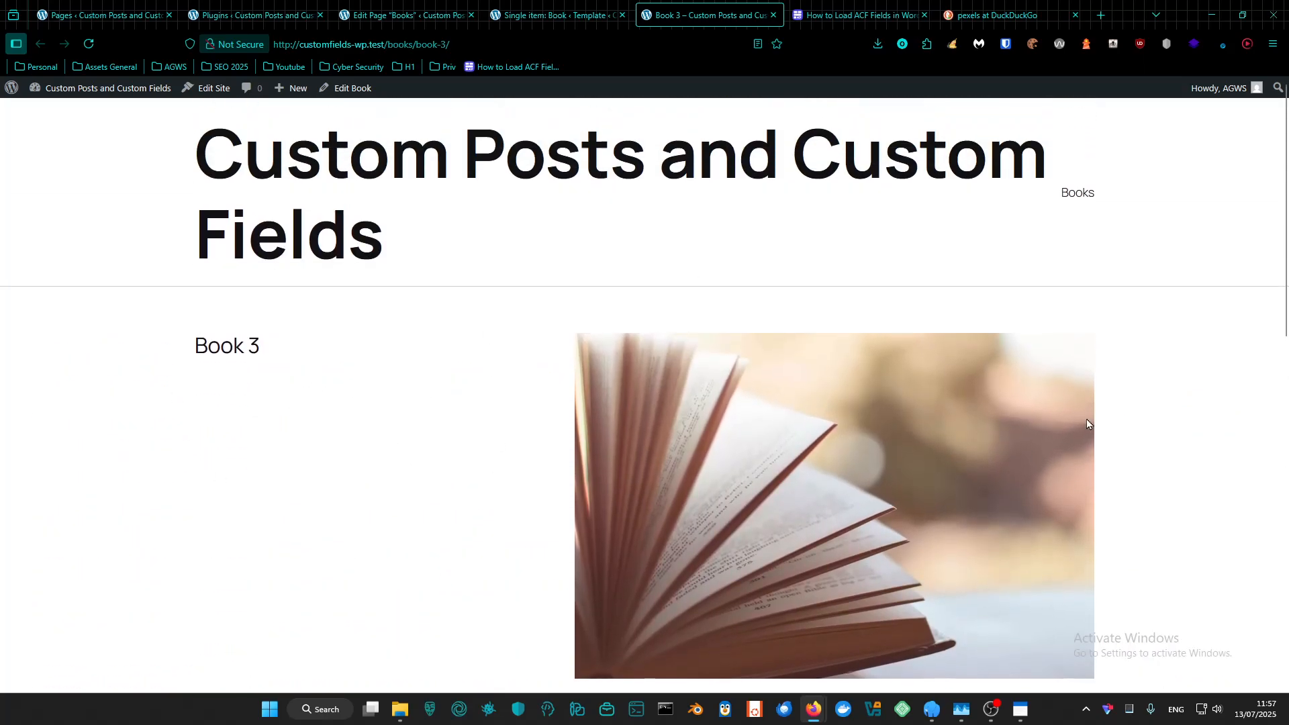
scroll(521, 348, down, 3)
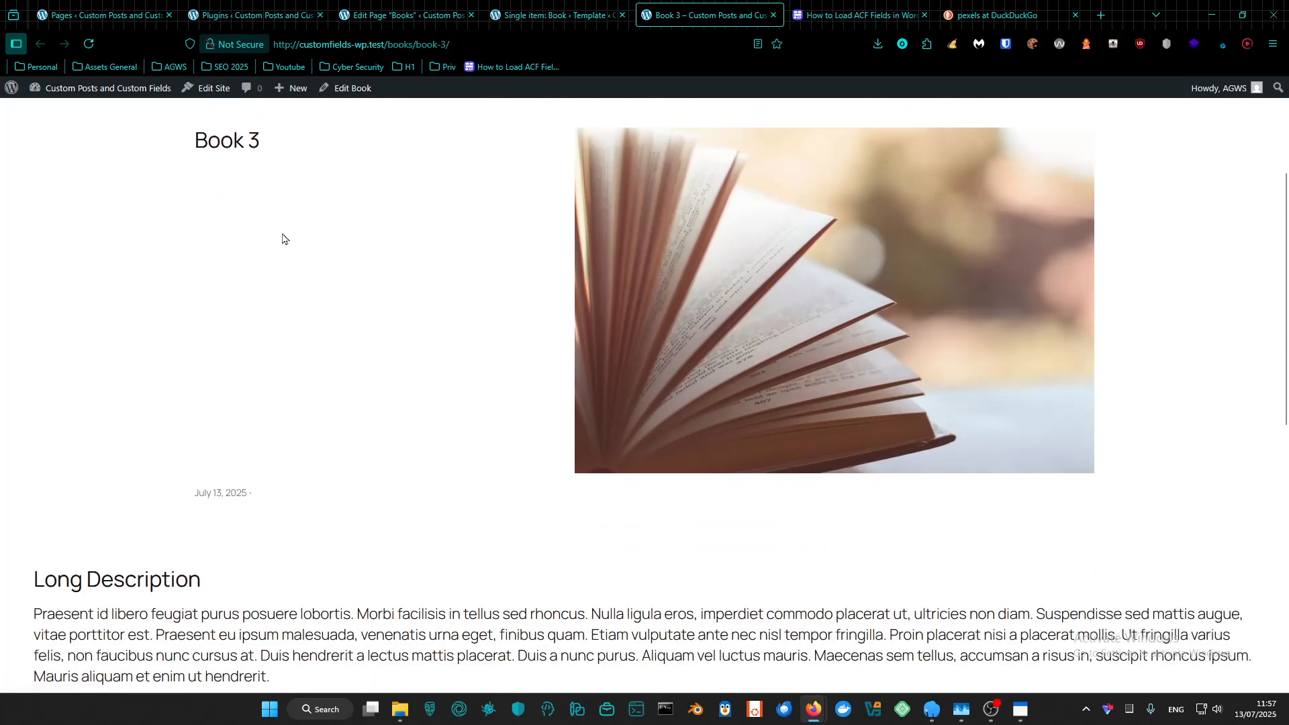
scroll(316, 464, down, 5)
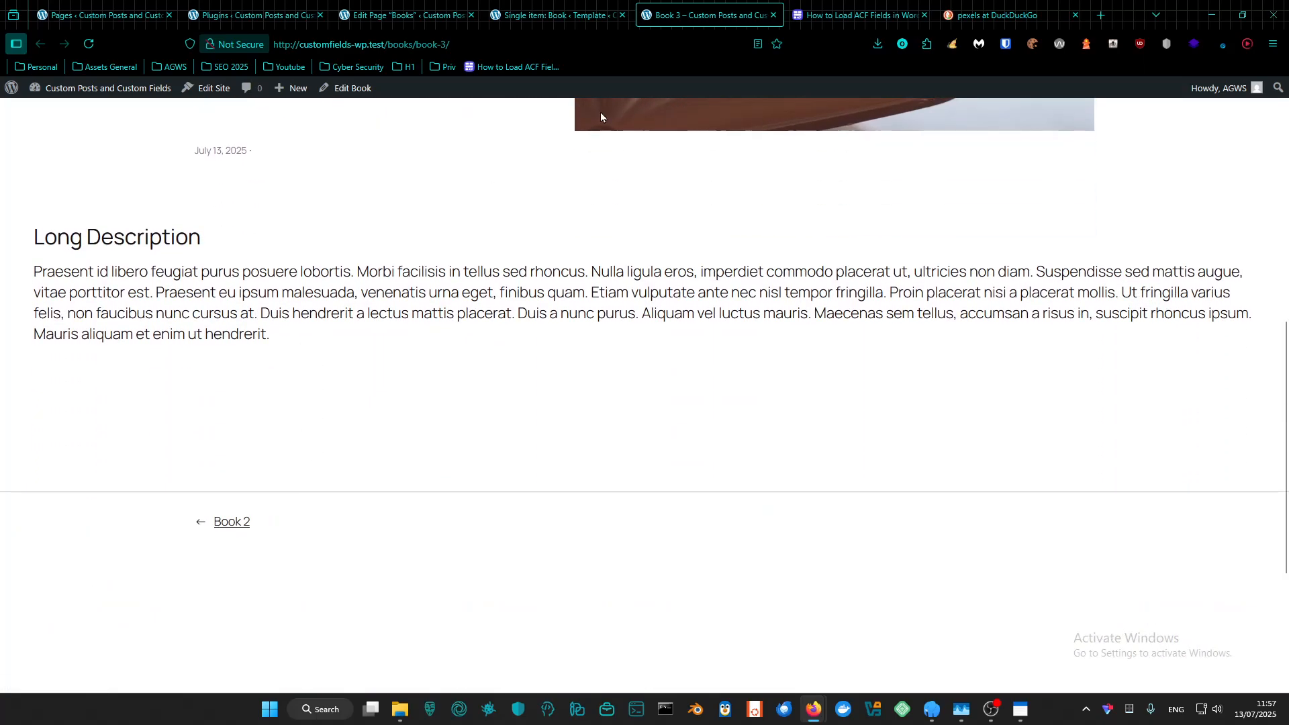
Check the installed plugins list and re-examine the Book 3 page's layout and Long Description section
click(227, 16)
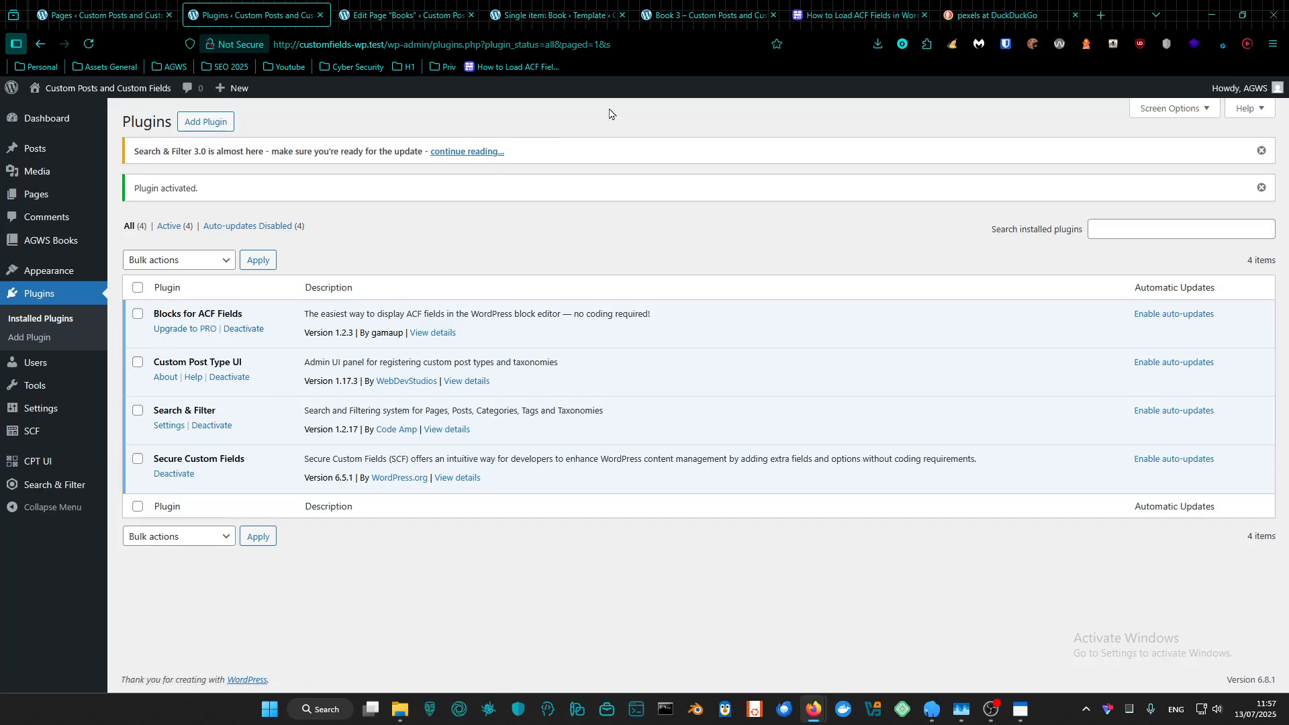
click(692, 8)
scroll(397, 518, up, 7)
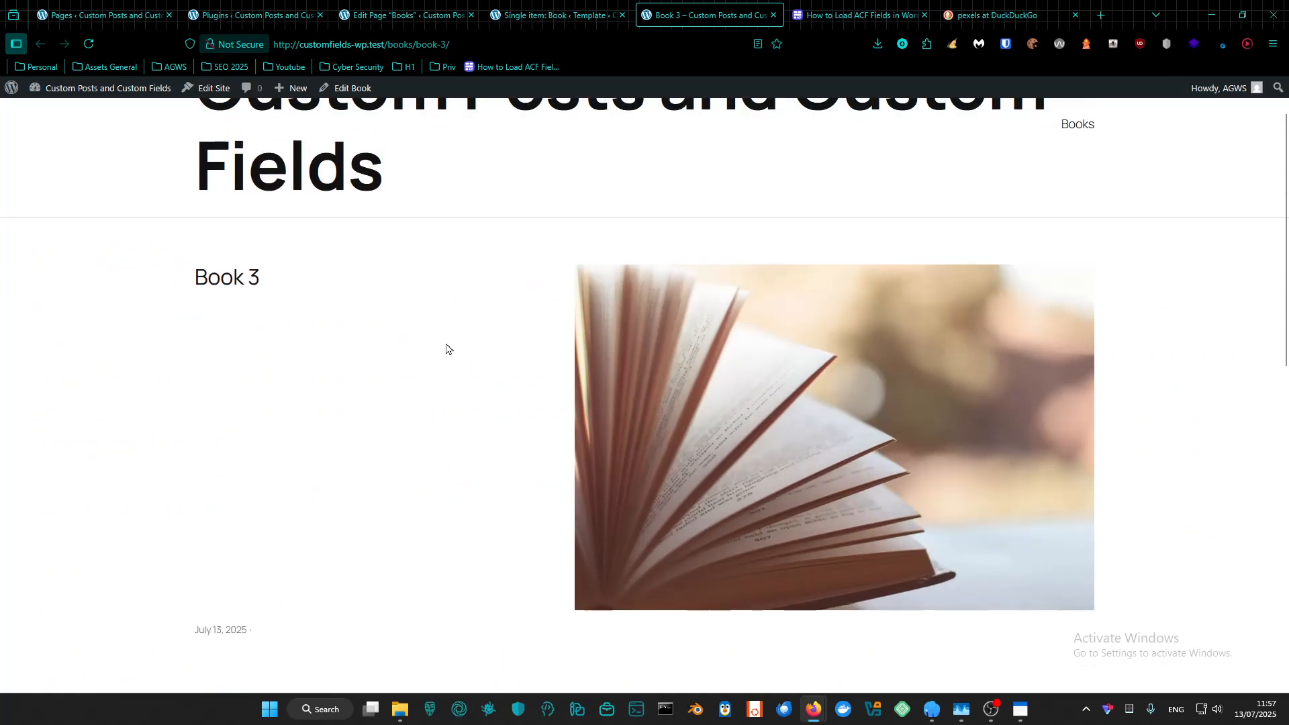
scroll(662, 380, up, 1)
scroll(532, 435, down, 5)
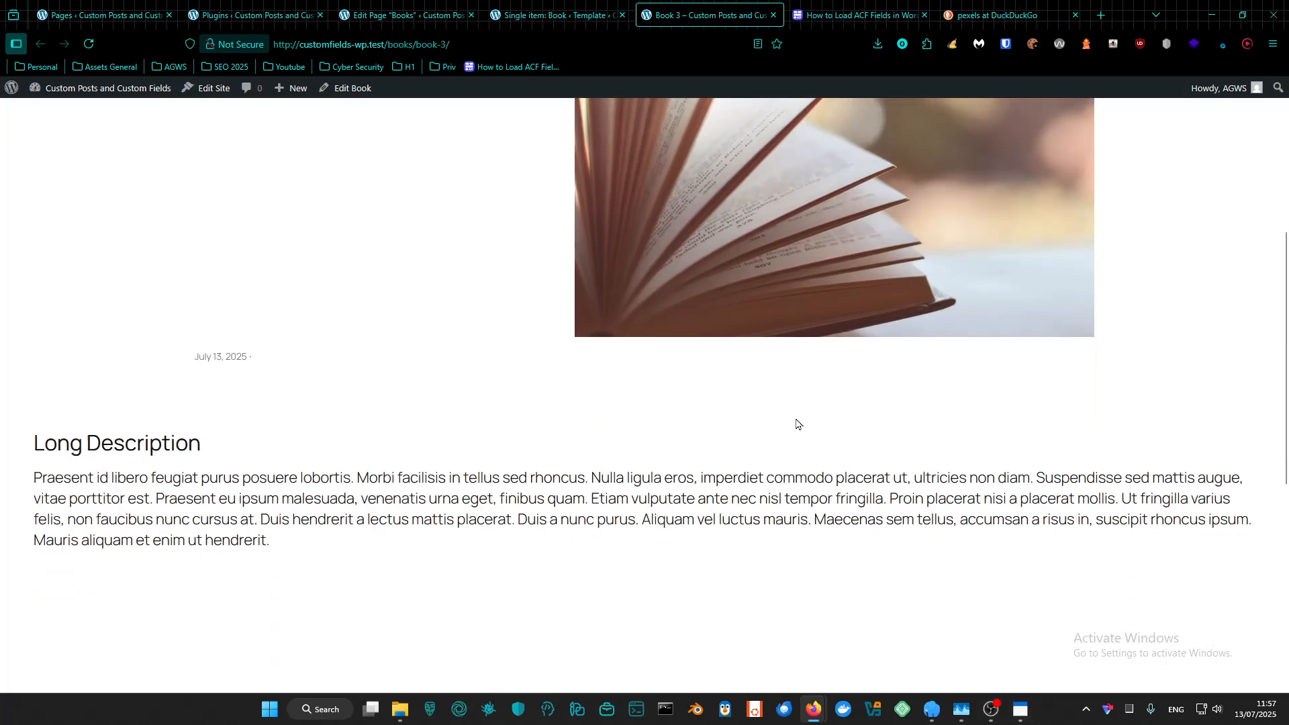
scroll(798, 423, up, 3)
scroll(796, 419, up, 2)
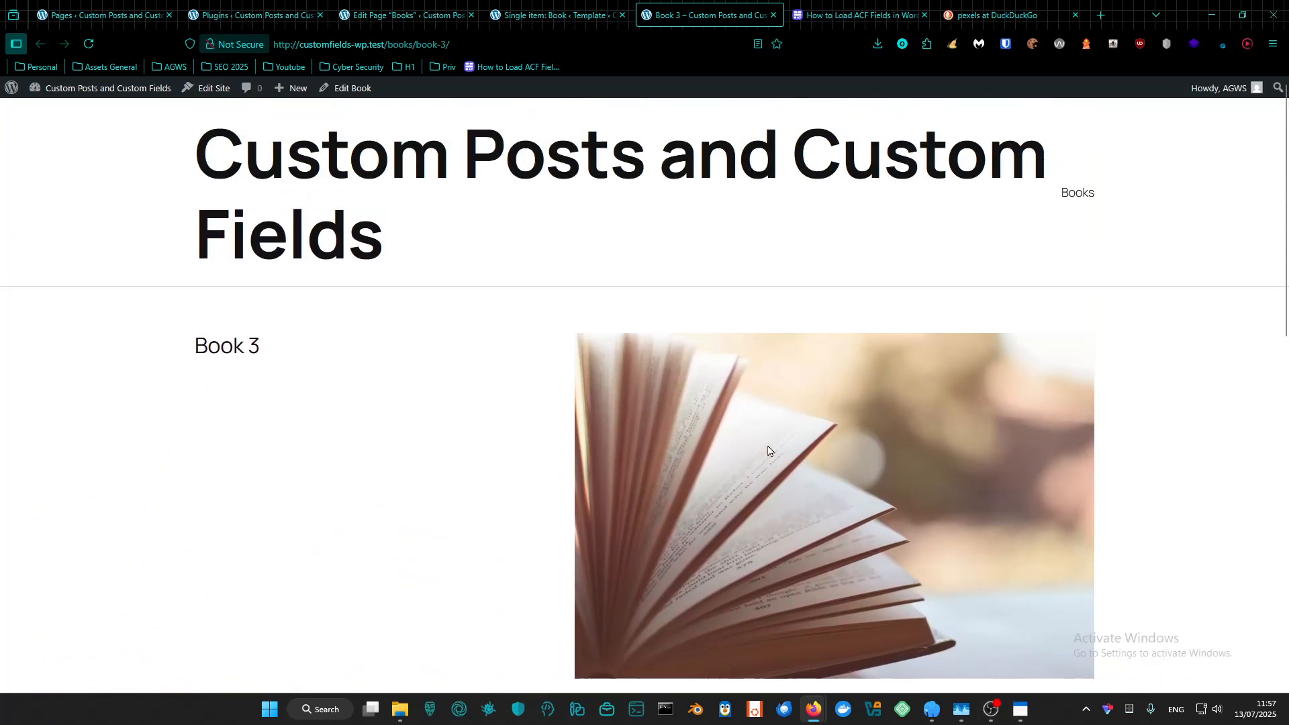
scroll(682, 316, down, 4)
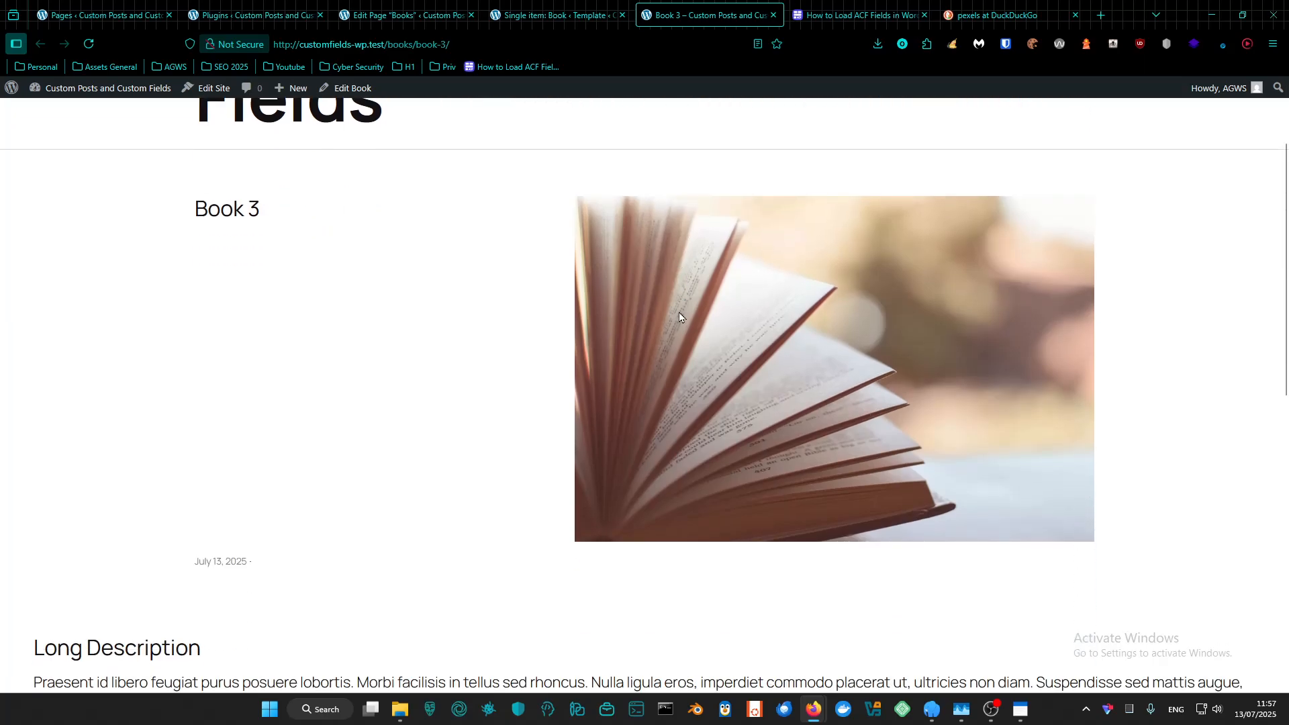
scroll(590, 346, up, 3)
scroll(593, 349, up, 1)
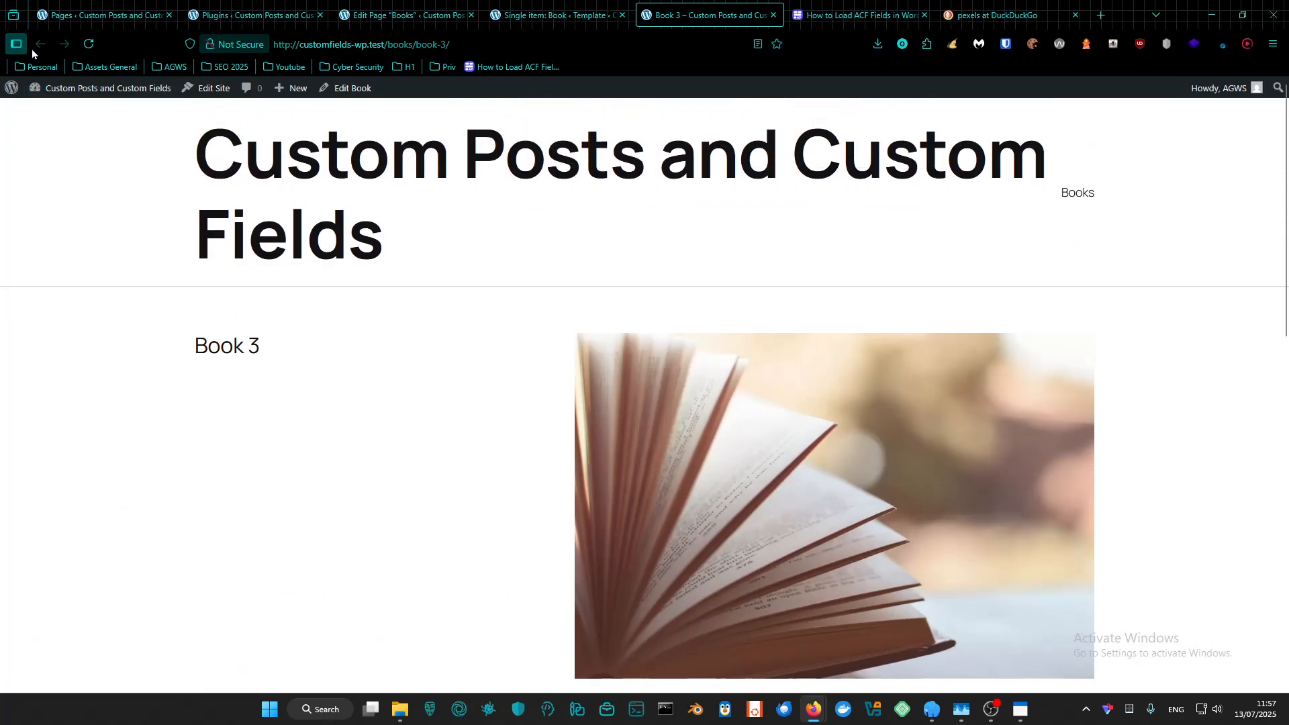
Go to the site's dashboard and open the Books Field Group in SCF for editing
click(101, 88)
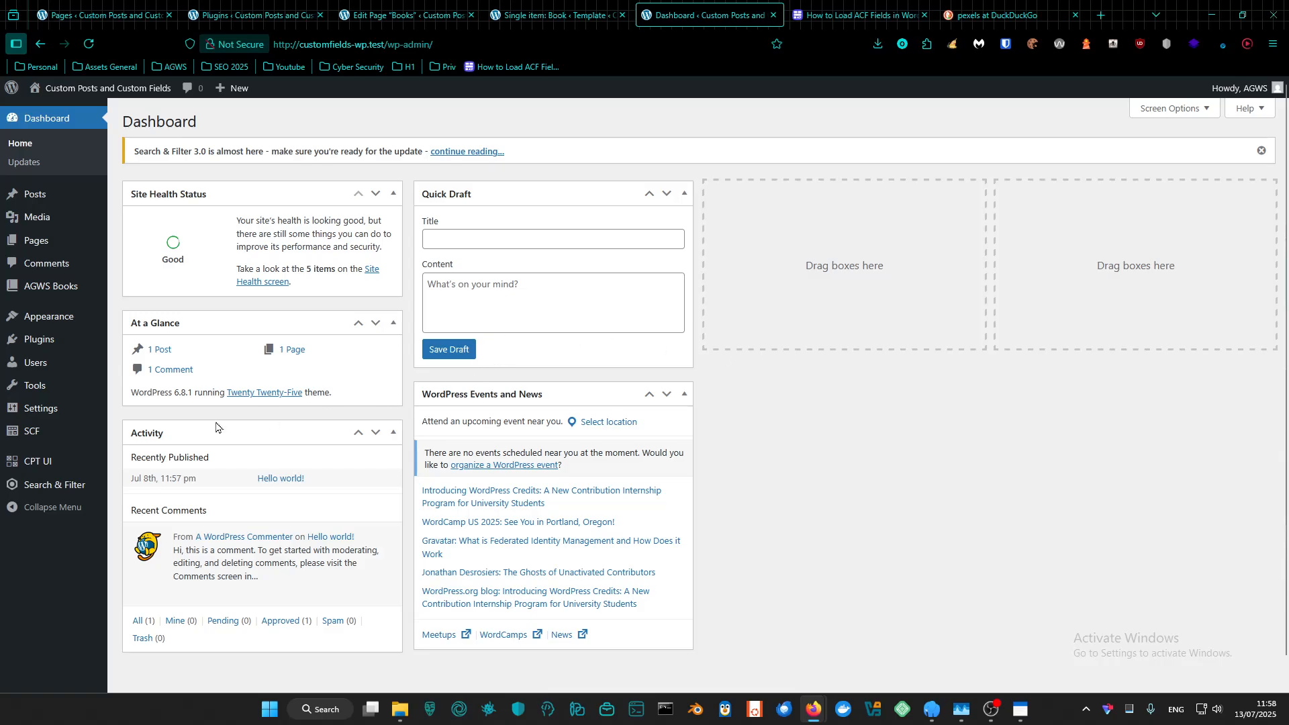
mouse_move(57, 432)
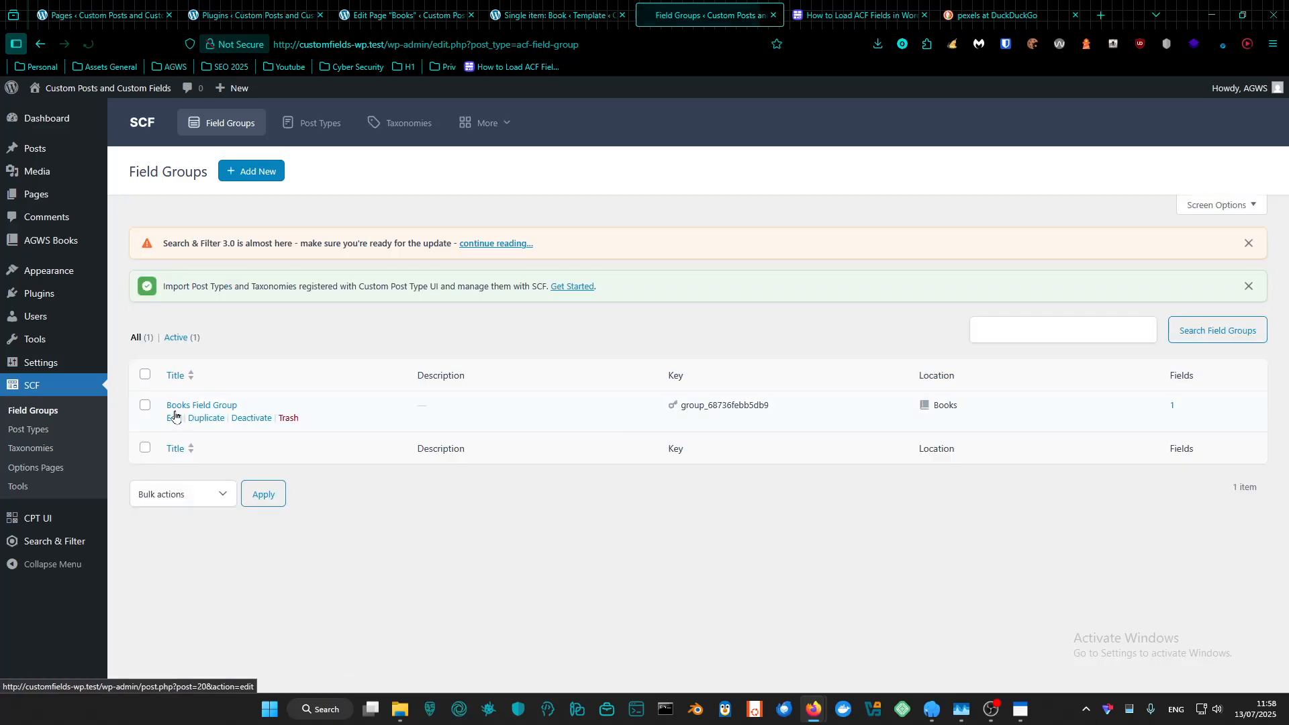
click(174, 417)
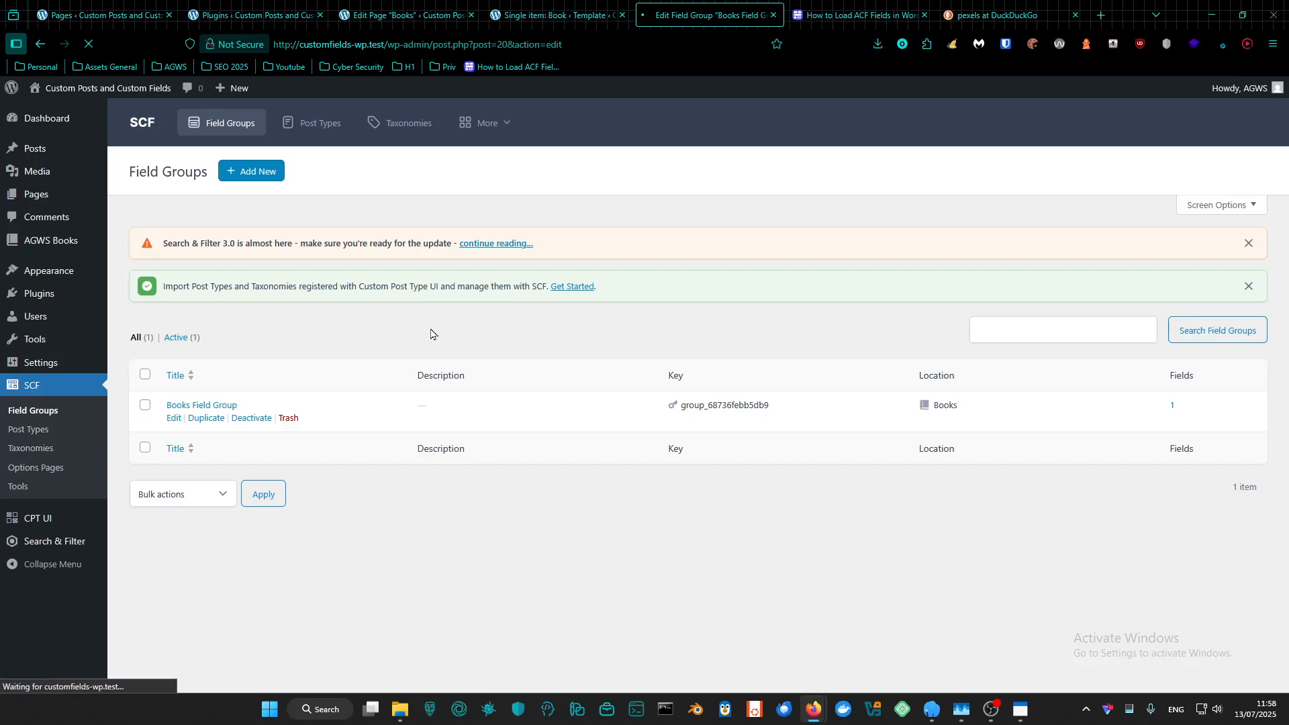
scroll(413, 421, down, 1)
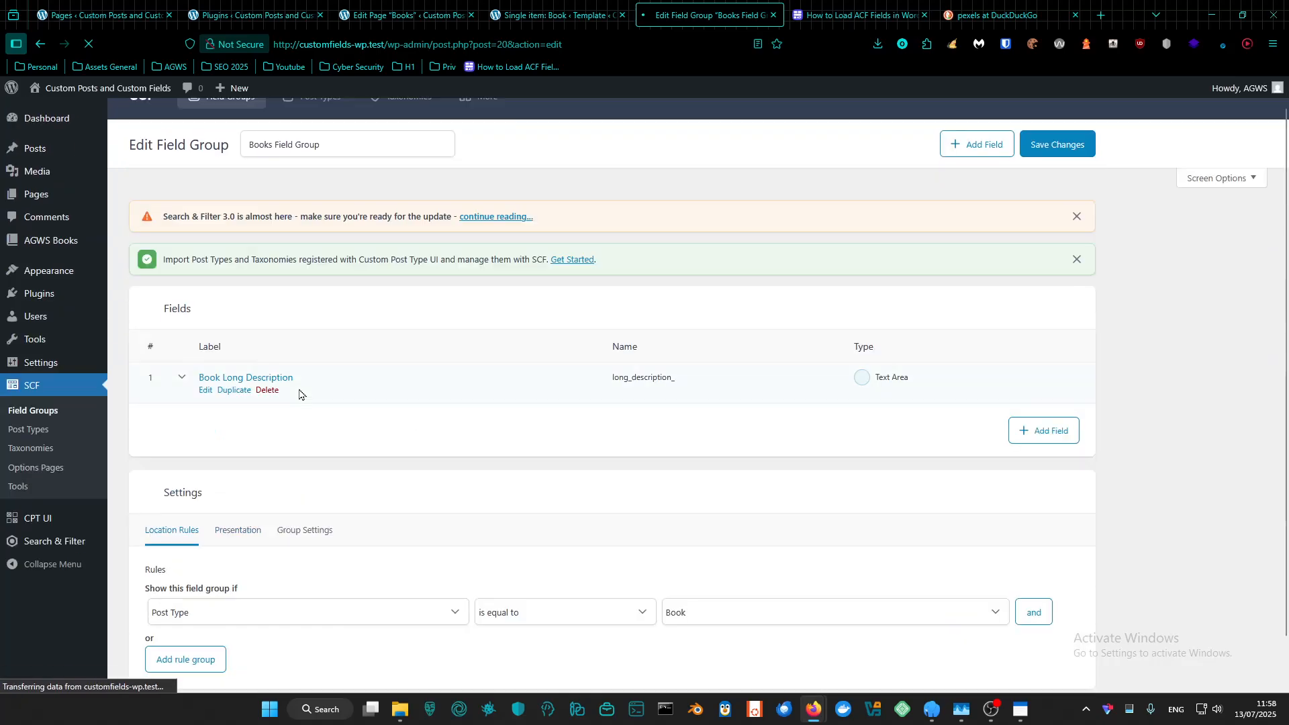
Add a second field to the Books Field Group and browse the available field types
click(1037, 430)
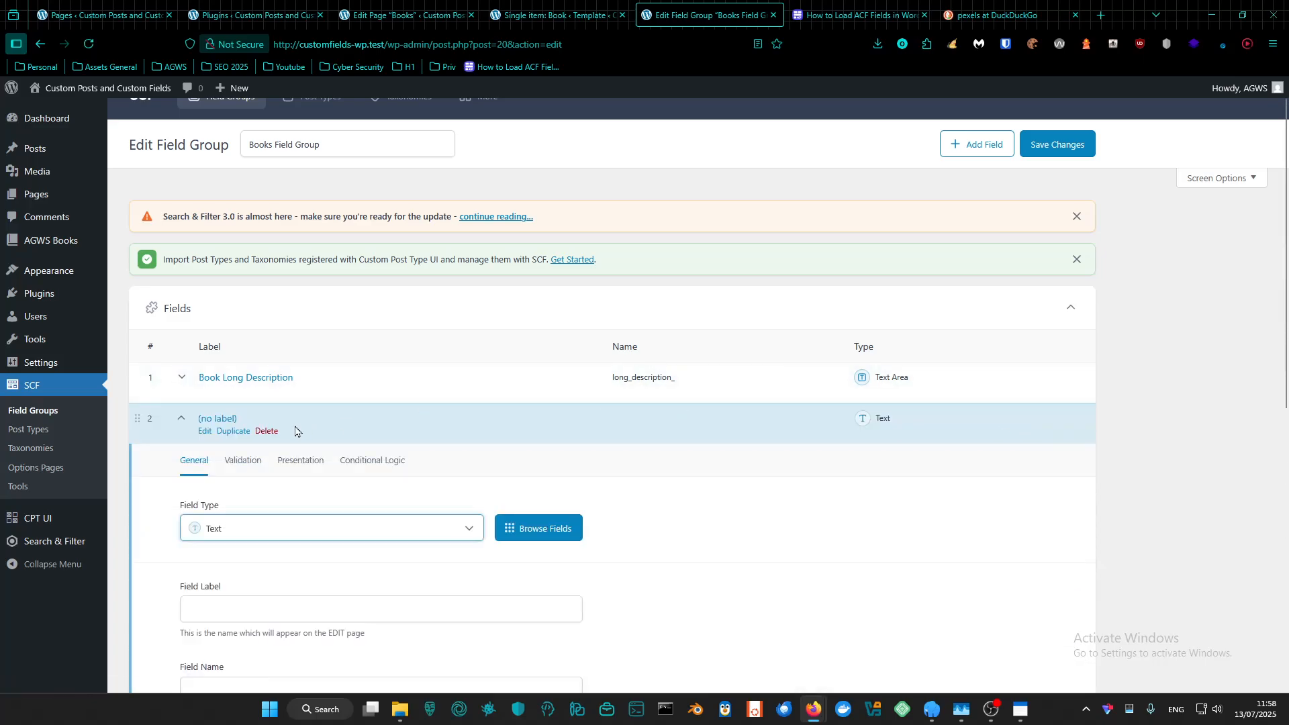
scroll(295, 431, down, 3)
click(429, 327)
scroll(322, 511, down, 5)
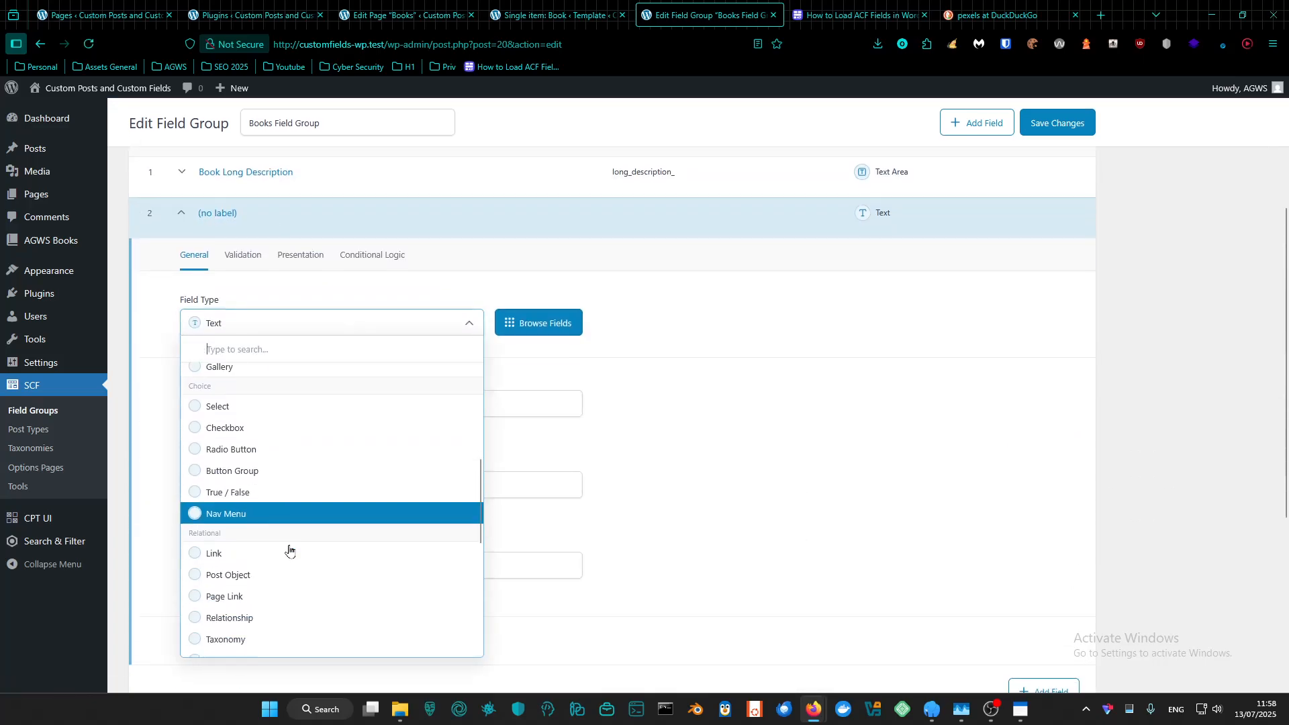
scroll(290, 550, down, 3)
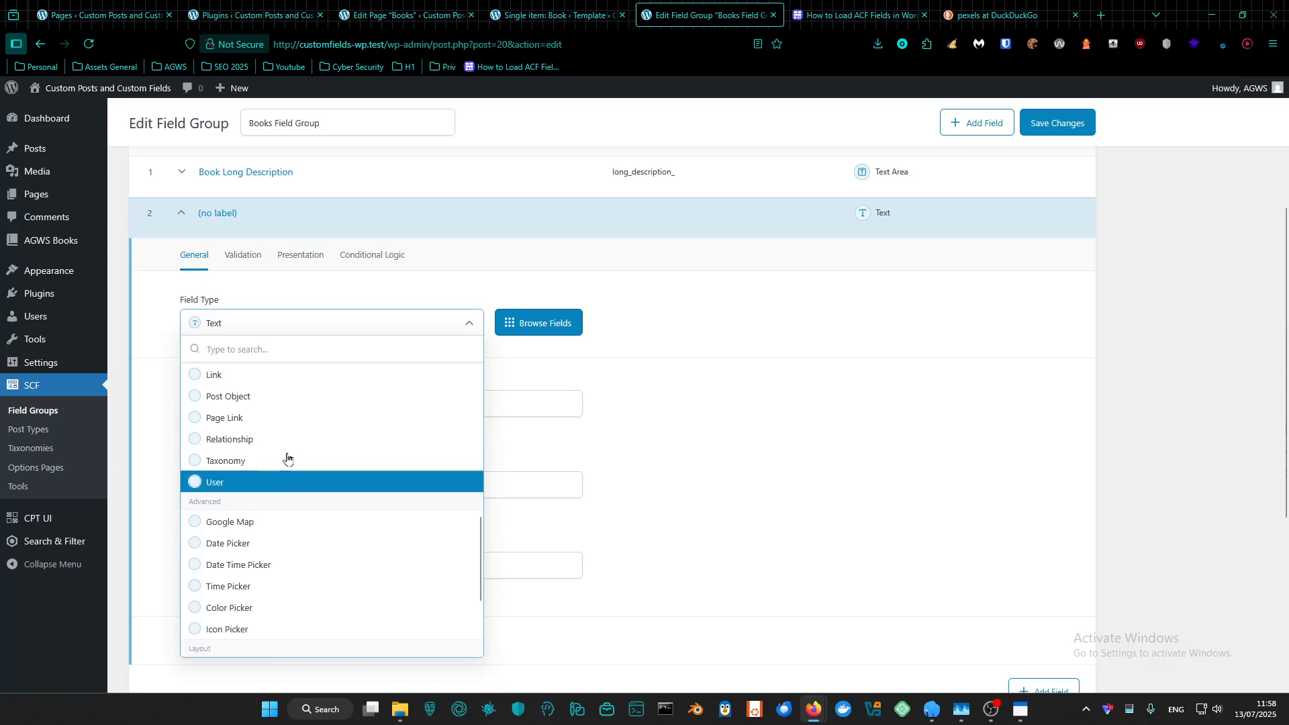
scroll(286, 459, up, 1)
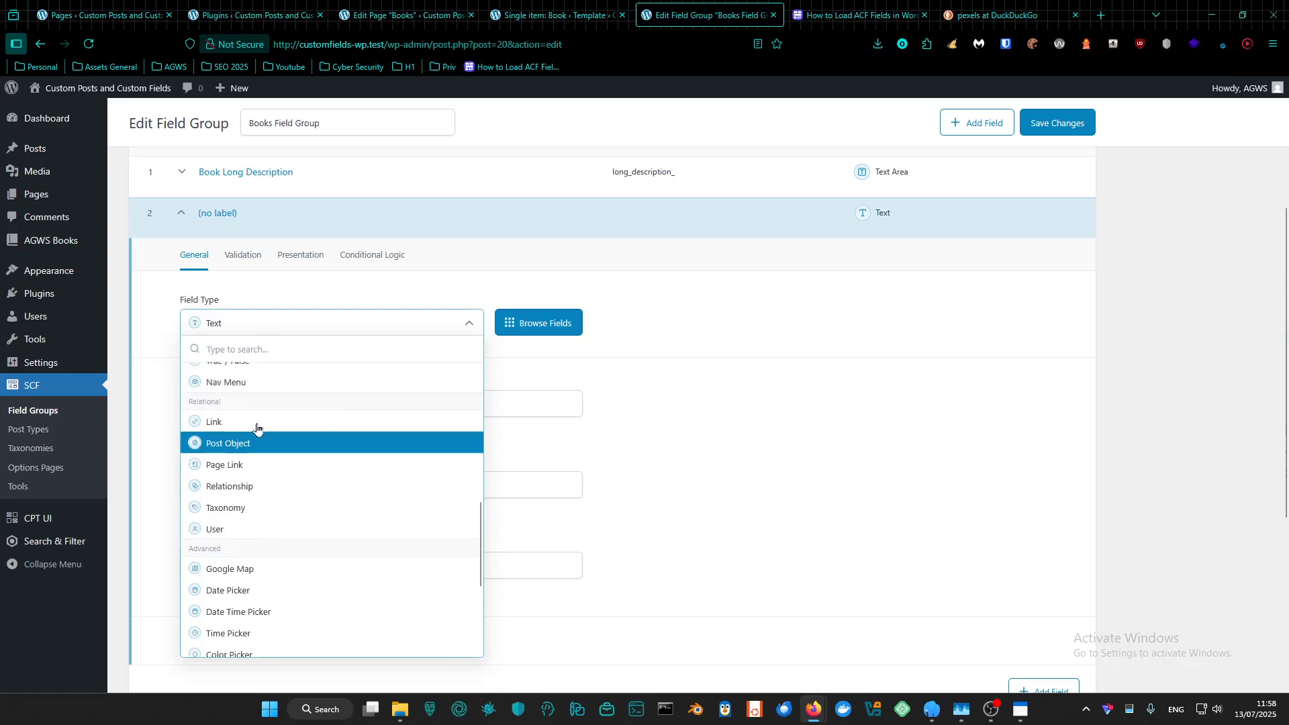
scroll(268, 583, down, 1)
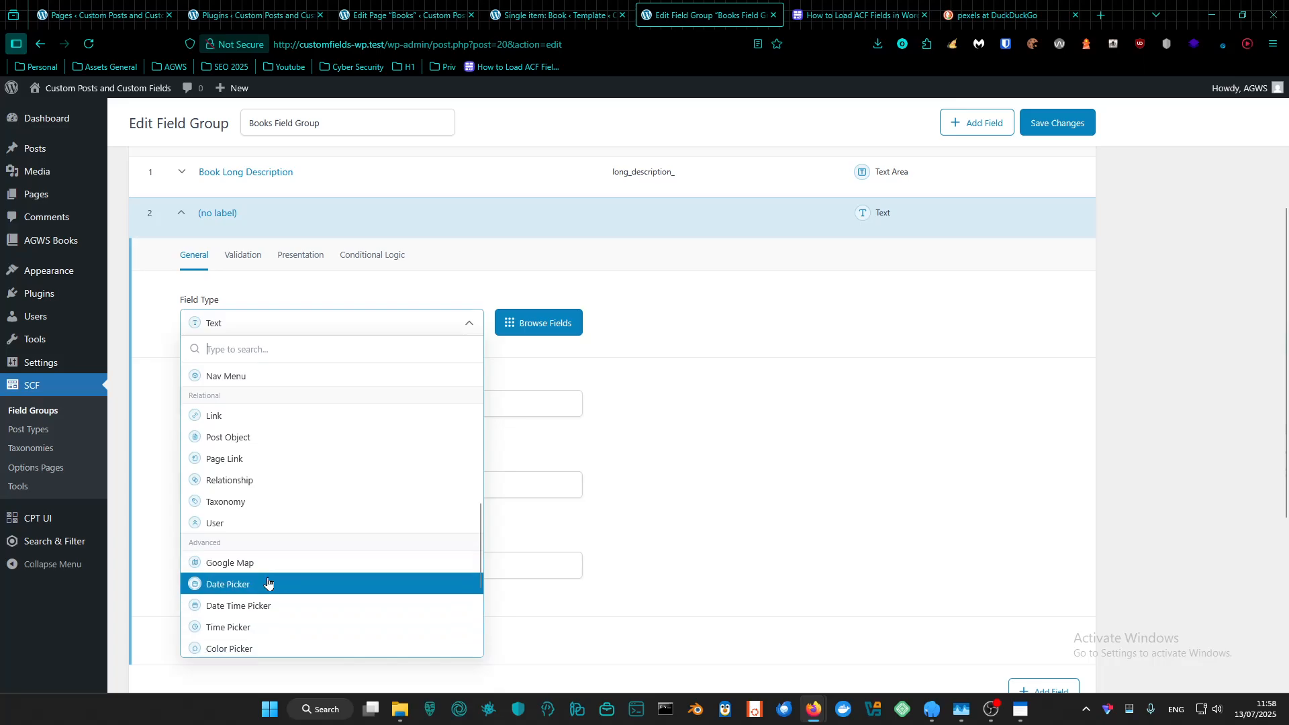
scroll(268, 583, down, 2)
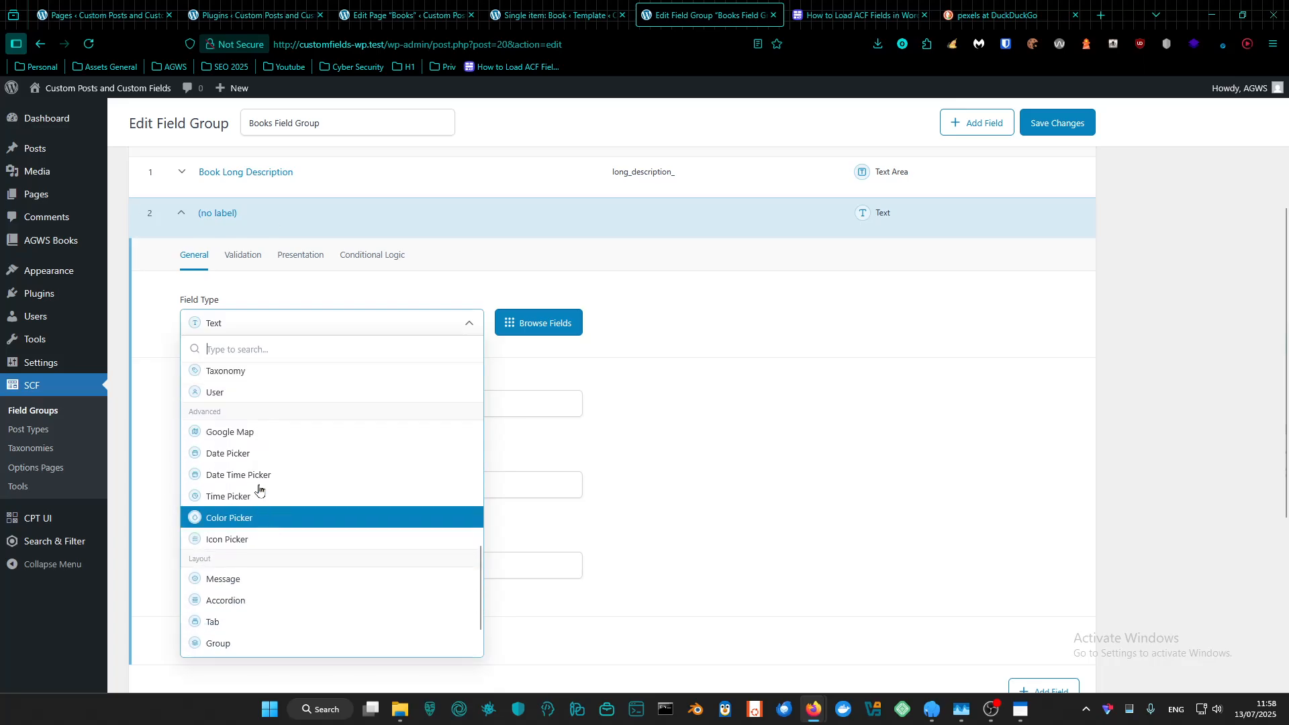